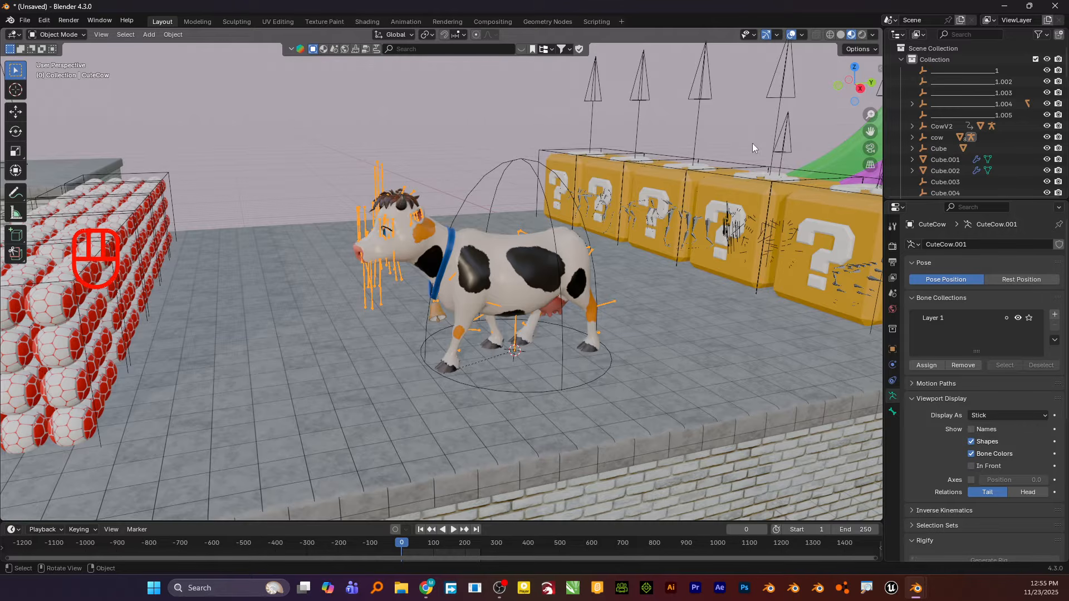
Step: Hide all armatures in the viewport and display the scene with rendered shading
{"action": "left_click", "coordinate": [753, 35]}
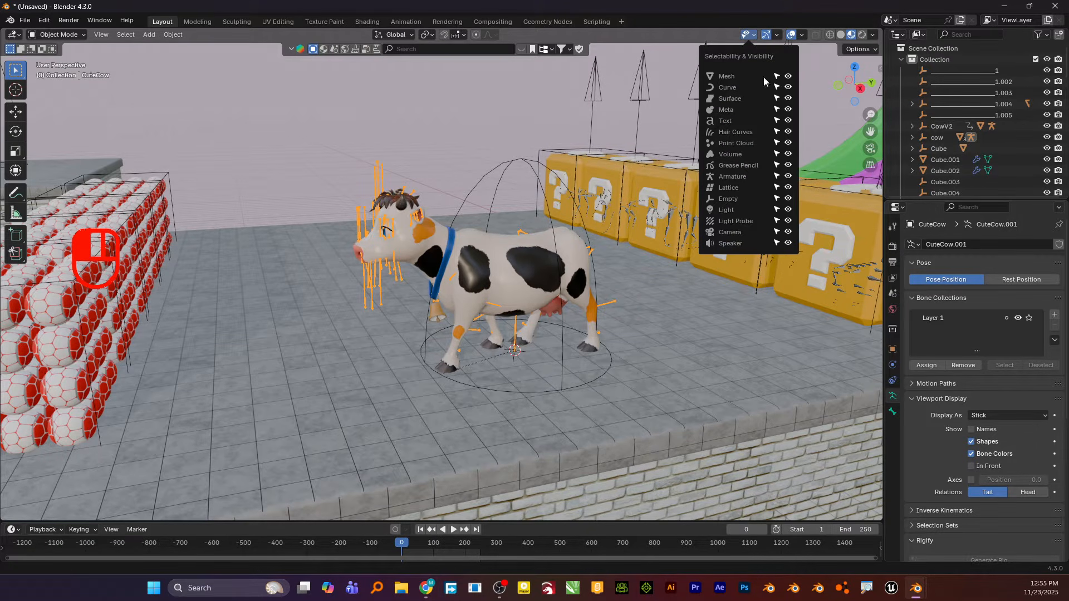
{"action": "left_click", "coordinate": [788, 177]}
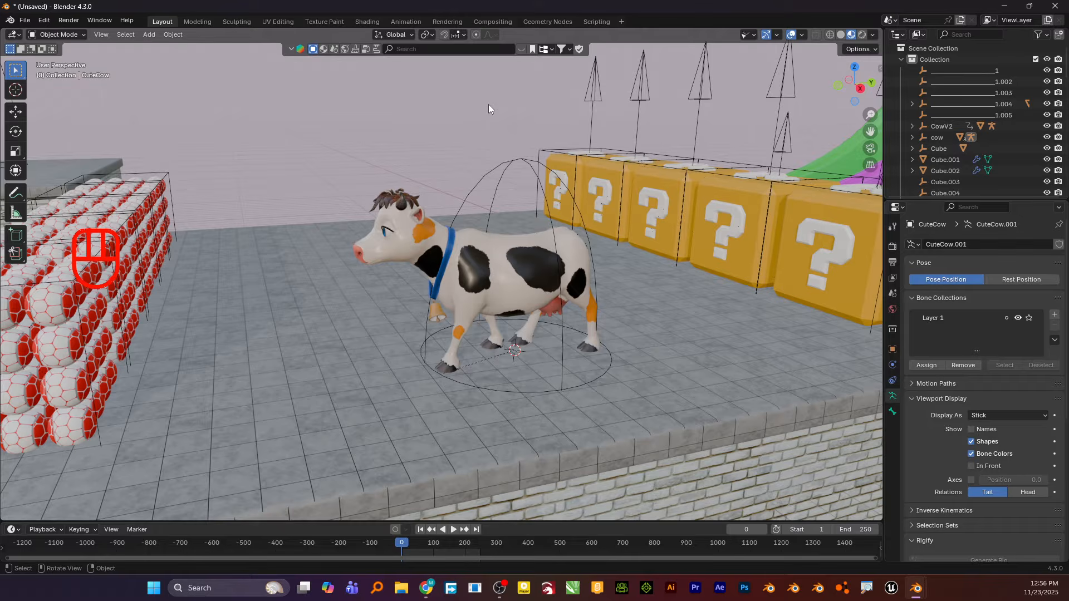
{"action": "middle_click_drag", "start_coordinate": [418, 266], "coordinate": [359, 288]}
{"action": "left_click", "coordinate": [862, 35]}
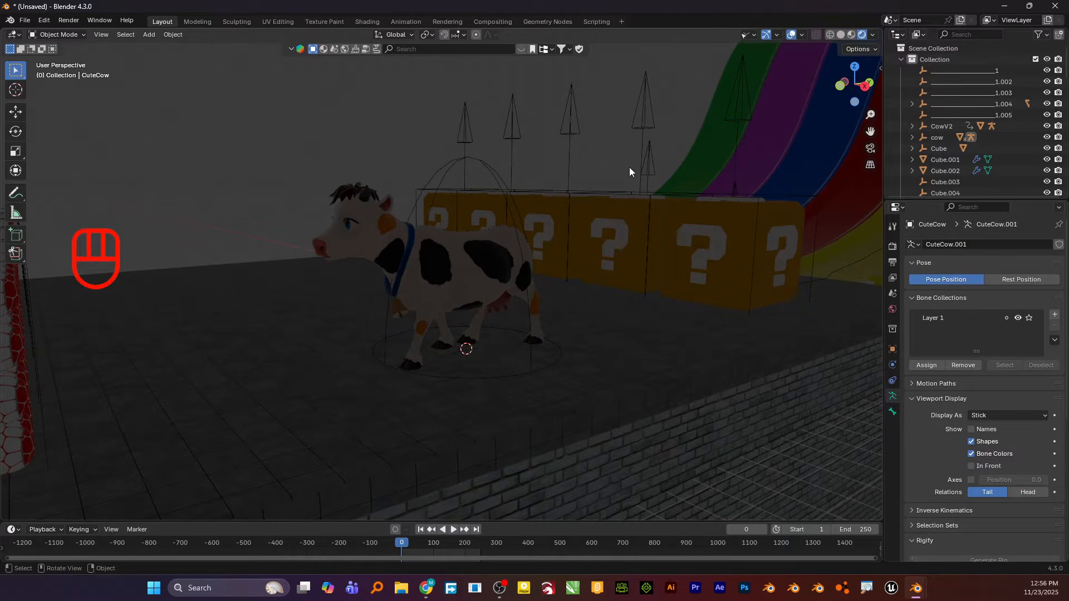
Step: Move every object in the scene into a new collection named "all"
{"action": "scroll", "coordinate": [486, 215], "scroll_direction": "down", "scroll_amount": 6}
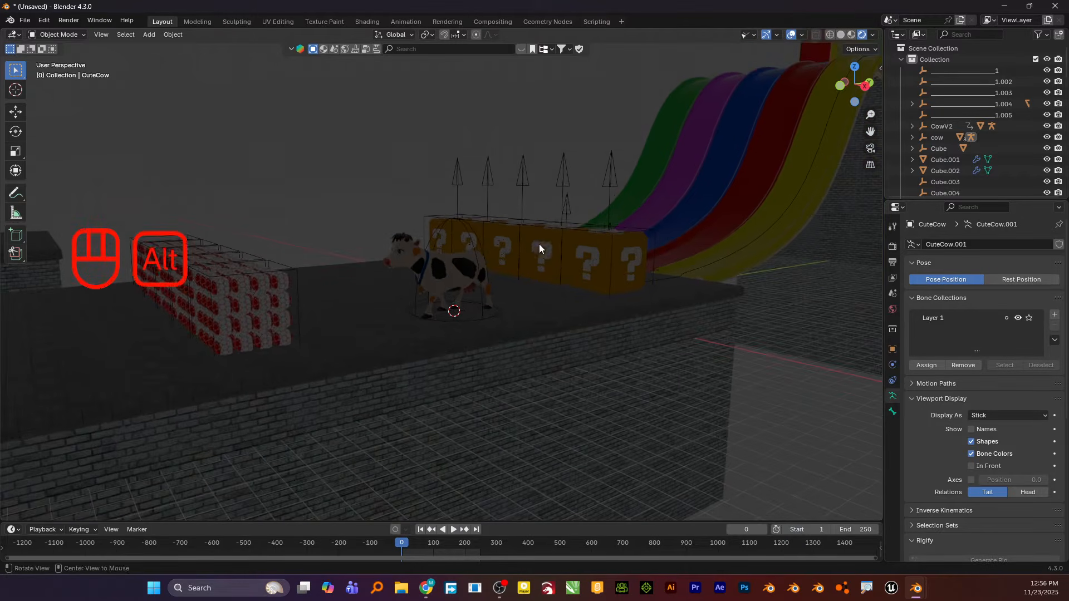
{"action": "middle_click_drag", "start_coordinate": [539, 244], "coordinate": [522, 250], "text": "alt"}
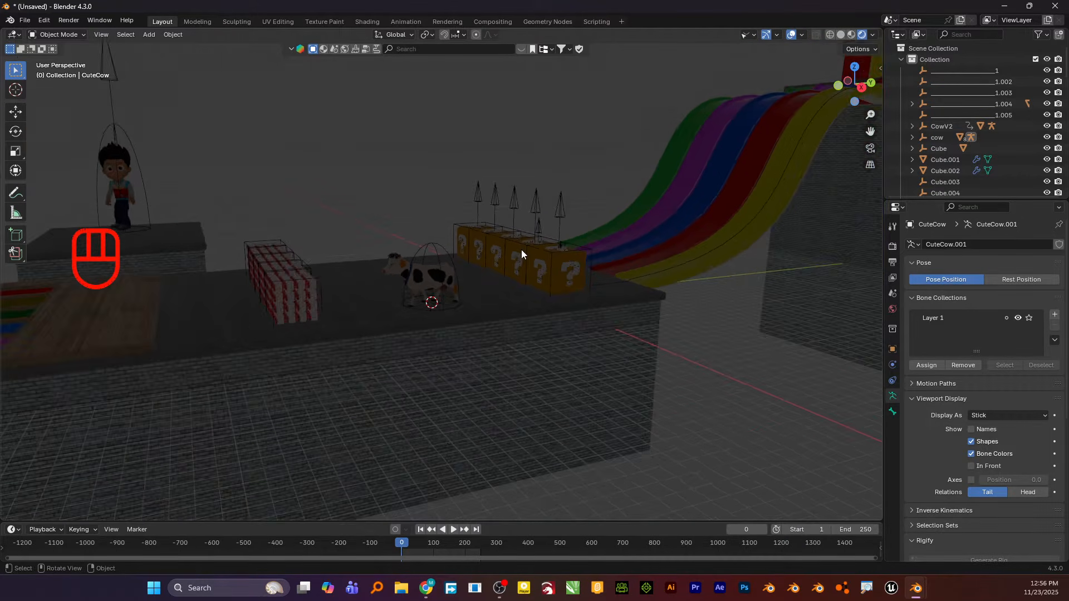
{"action": "scroll", "coordinate": [521, 250], "scroll_direction": "down", "scroll_amount": 4}
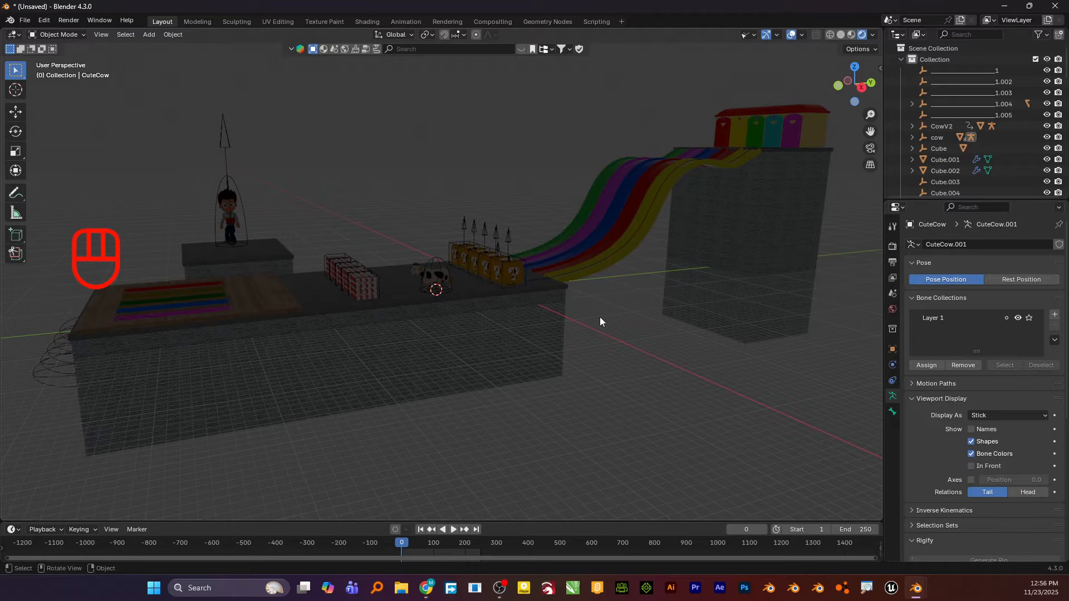
{"action": "key", "text": "a"}
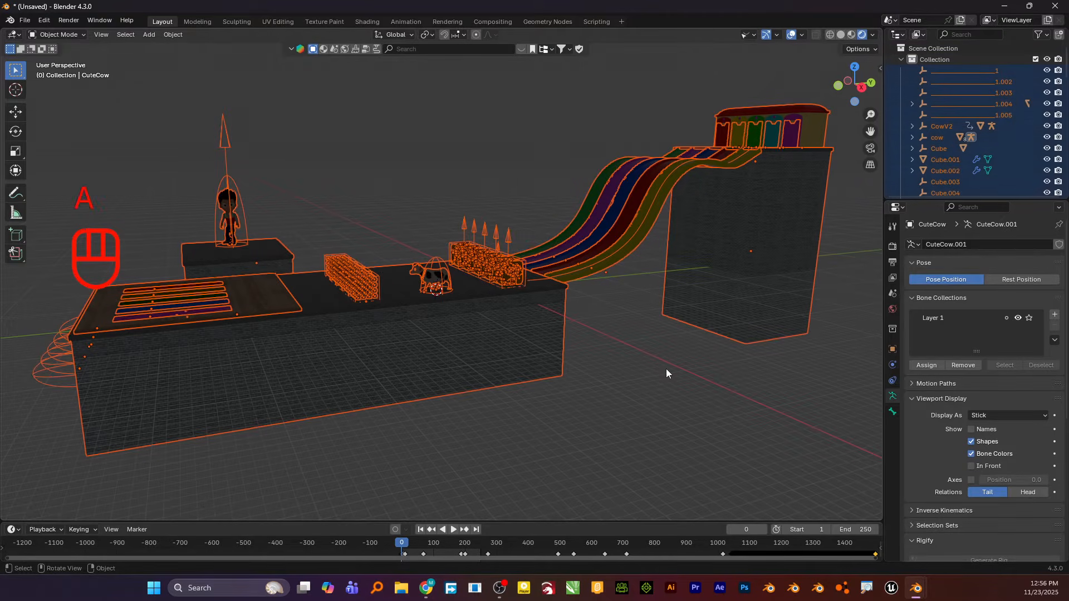
{"action": "key", "text": "m"}
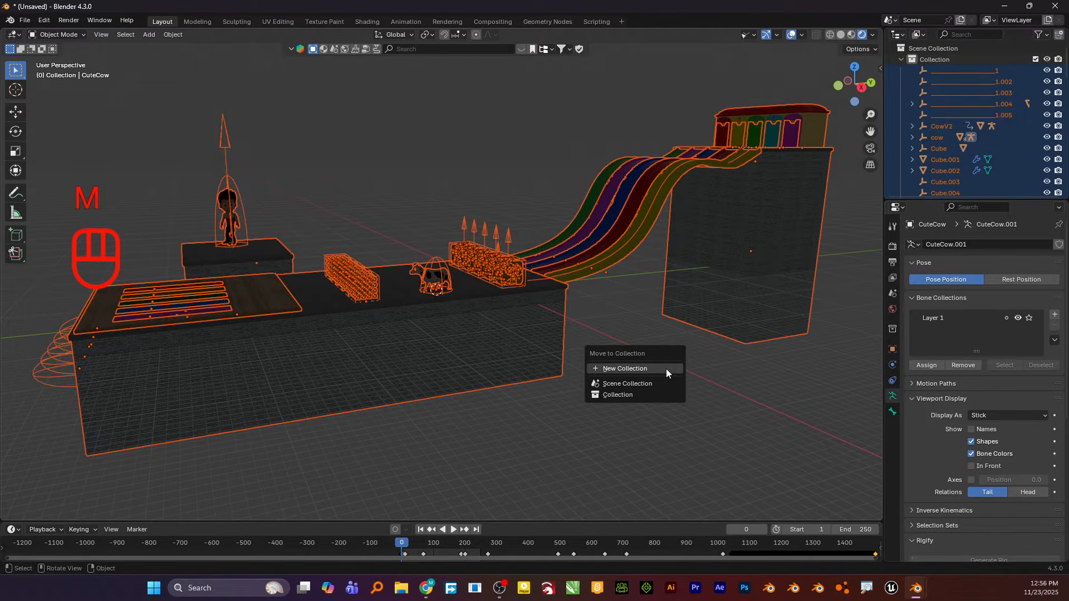
{"action": "left_click", "coordinate": [666, 369]}
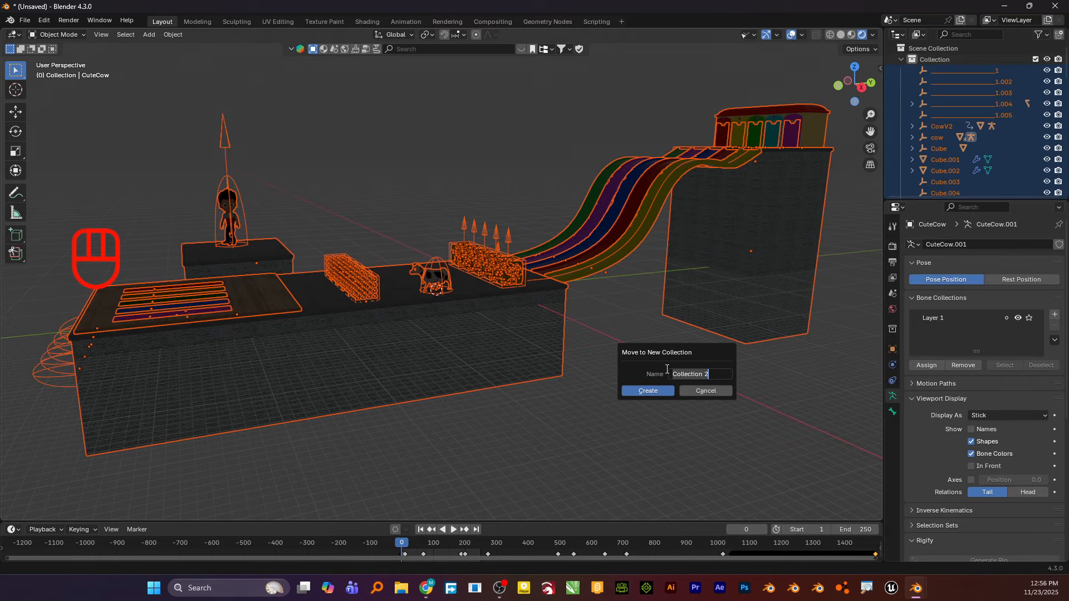
{"action": "type", "text": "all"}
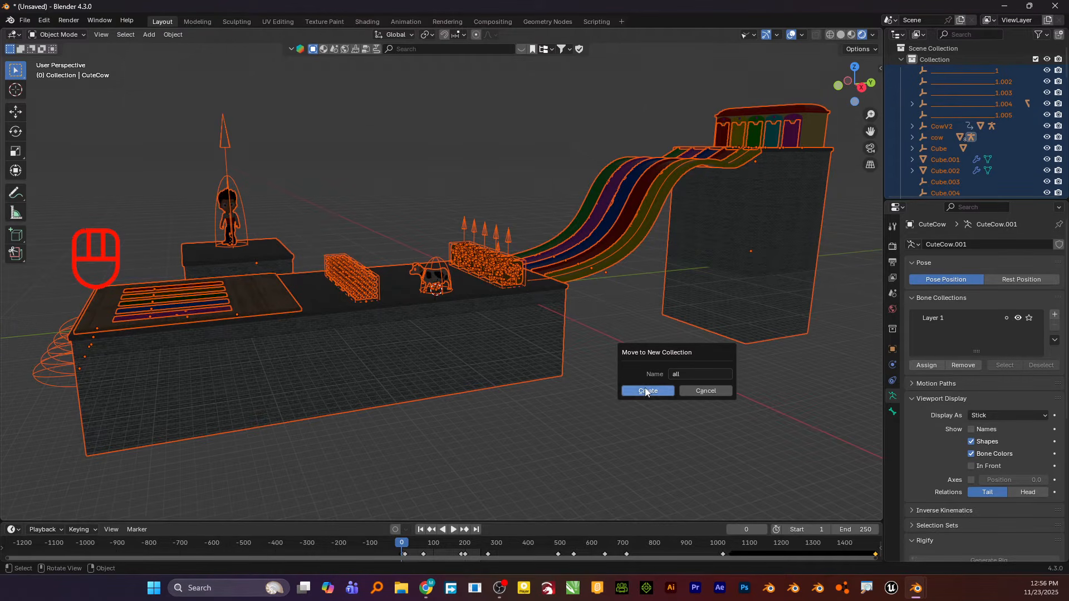
{"action": "left_click", "coordinate": [626, 390]}
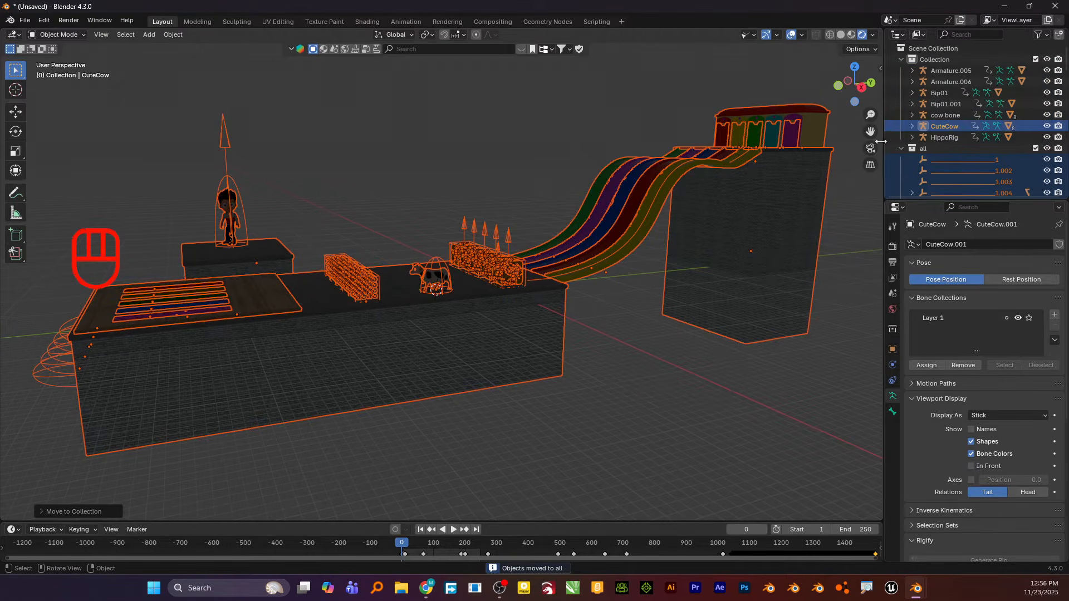
Step: Try deleting the original Collection with its whole hierarchy, undo the deletion, and clear the selection
{"action": "left_click", "coordinate": [901, 59]}
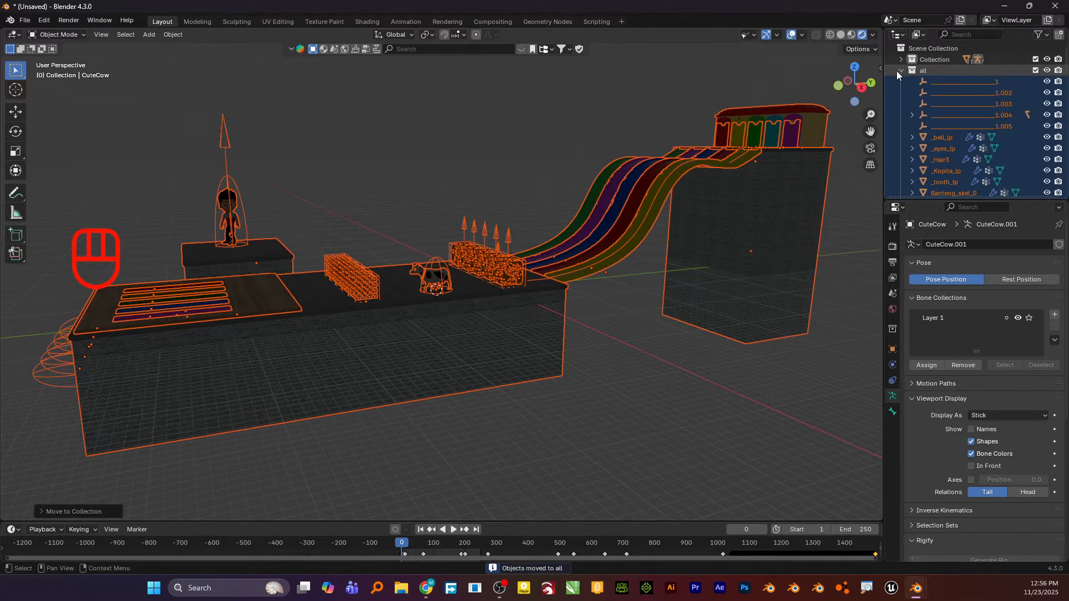
{"action": "left_click", "coordinate": [901, 71]}
{"action": "right_click", "coordinate": [917, 59]}
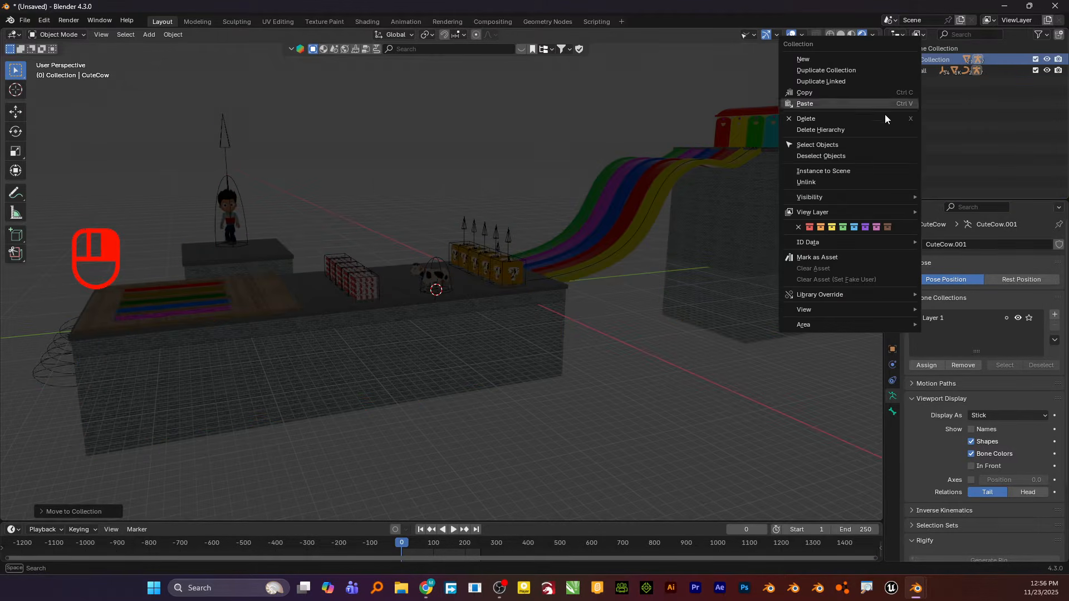
{"action": "left_click", "coordinate": [850, 129]}
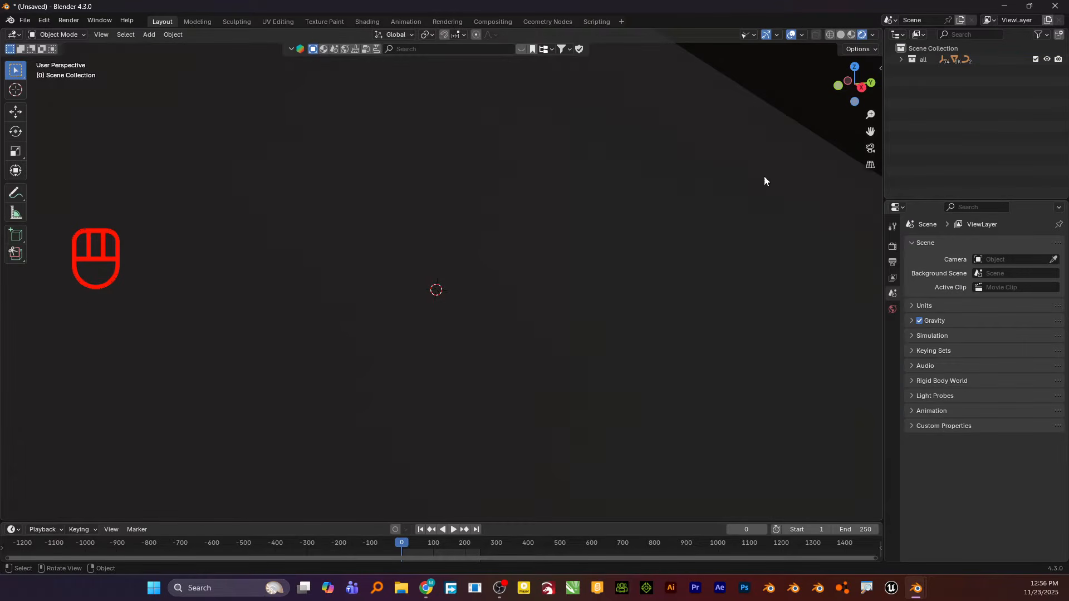
{"action": "key", "text": "ctrl+z"}
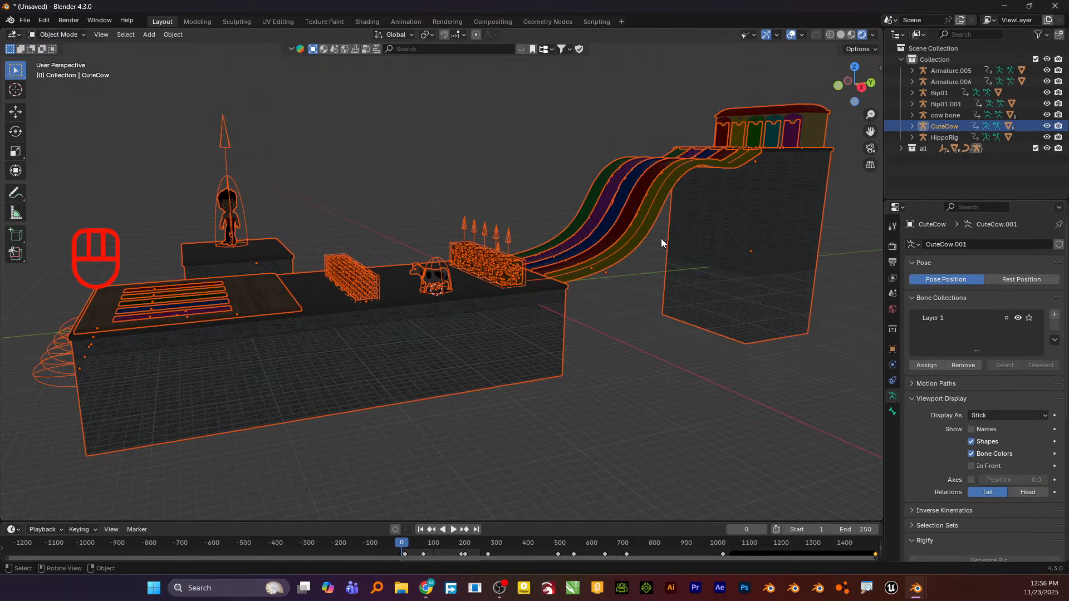
{"action": "left_click", "coordinate": [671, 356]}
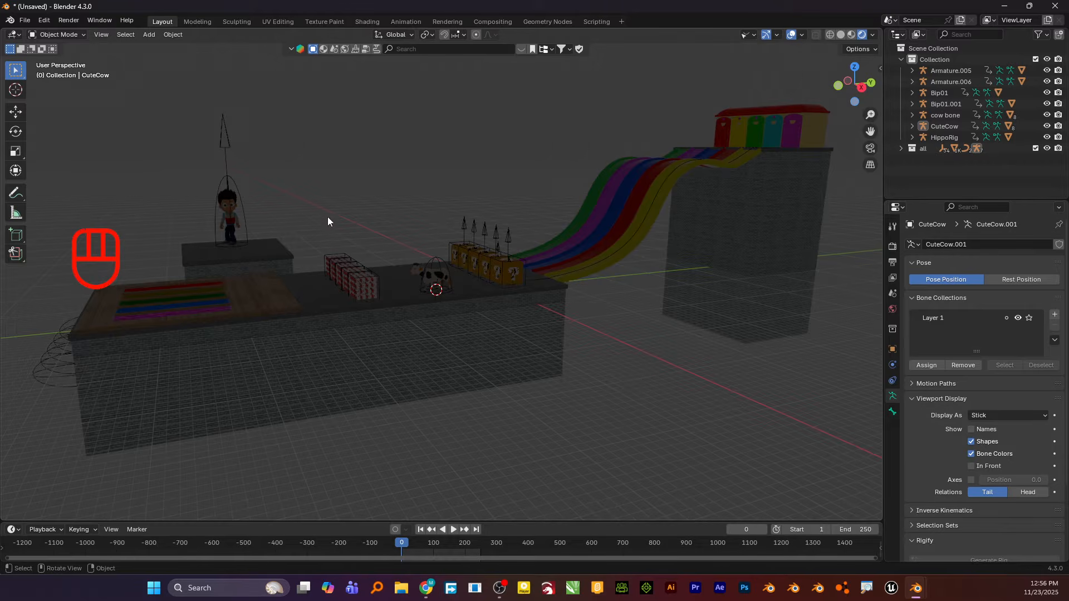
Step: Try an area light at the cow, raised about 5.7 m along Z, and delete it
{"action": "scroll", "coordinate": [376, 249], "scroll_direction": "up", "scroll_amount": 5}
{"action": "middle_click_drag", "start_coordinate": [382, 248], "coordinate": [385, 259], "text": "alt"}
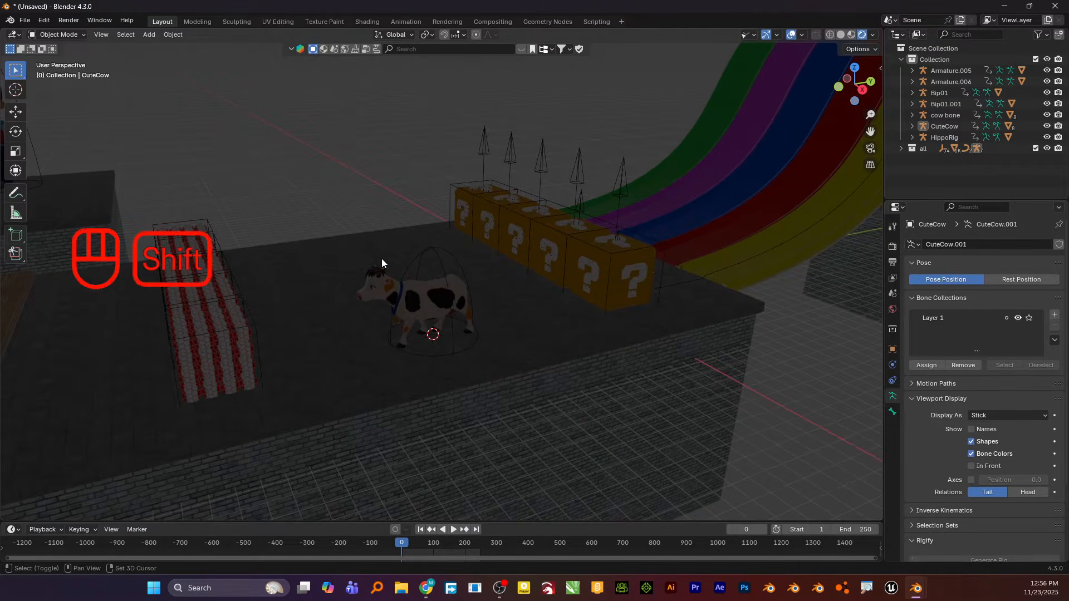
{"action": "key", "text": "shift+a"}
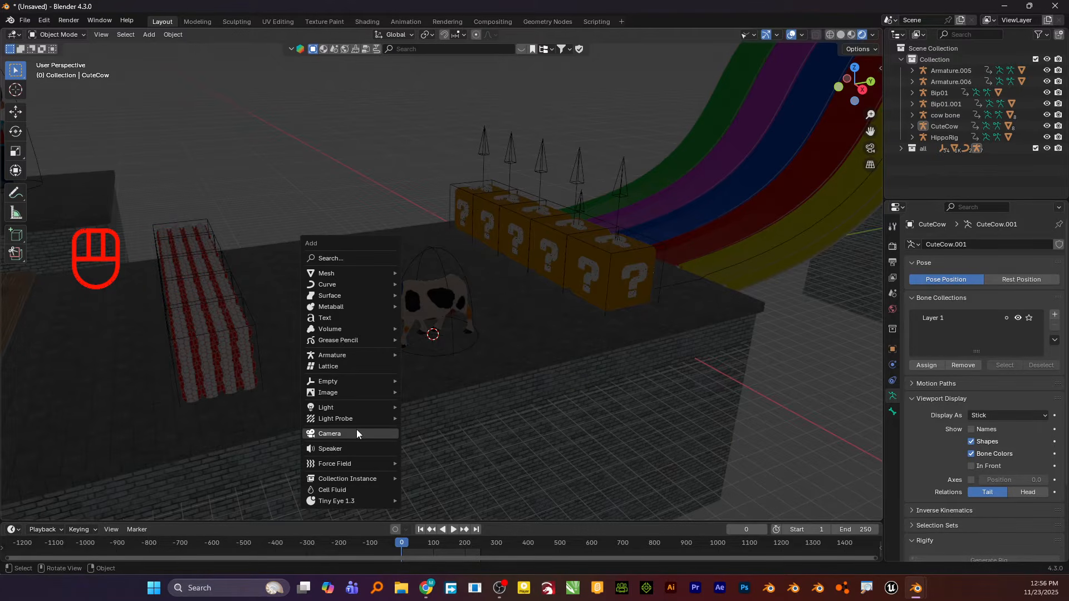
{"action": "mouse_move", "coordinate": [360, 409]}
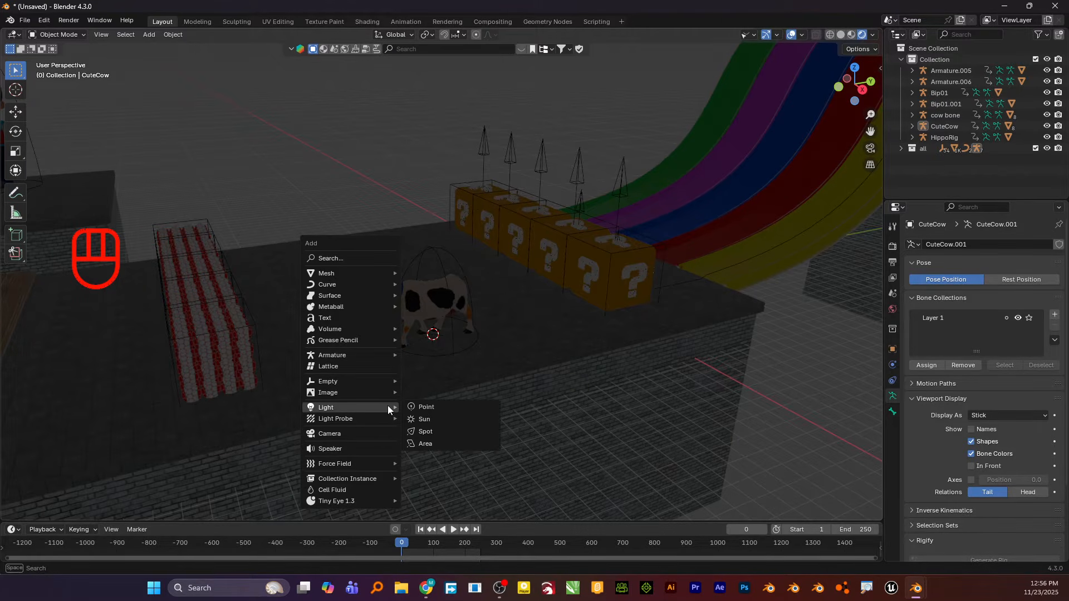
{"action": "left_click", "coordinate": [424, 444]}
{"action": "key", "text": "g"}
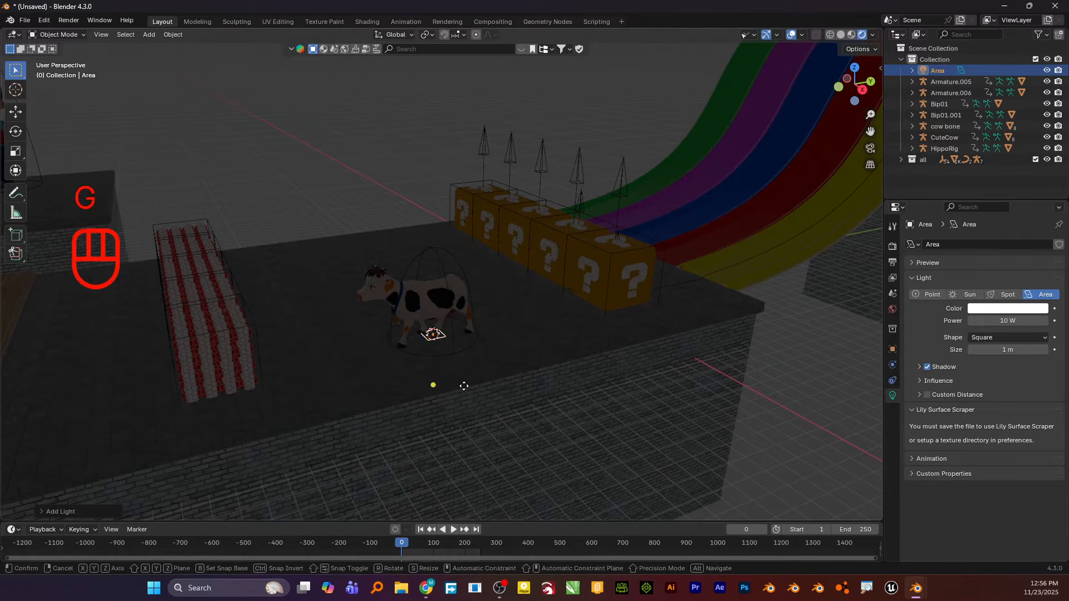
{"action": "key", "text": "z"}
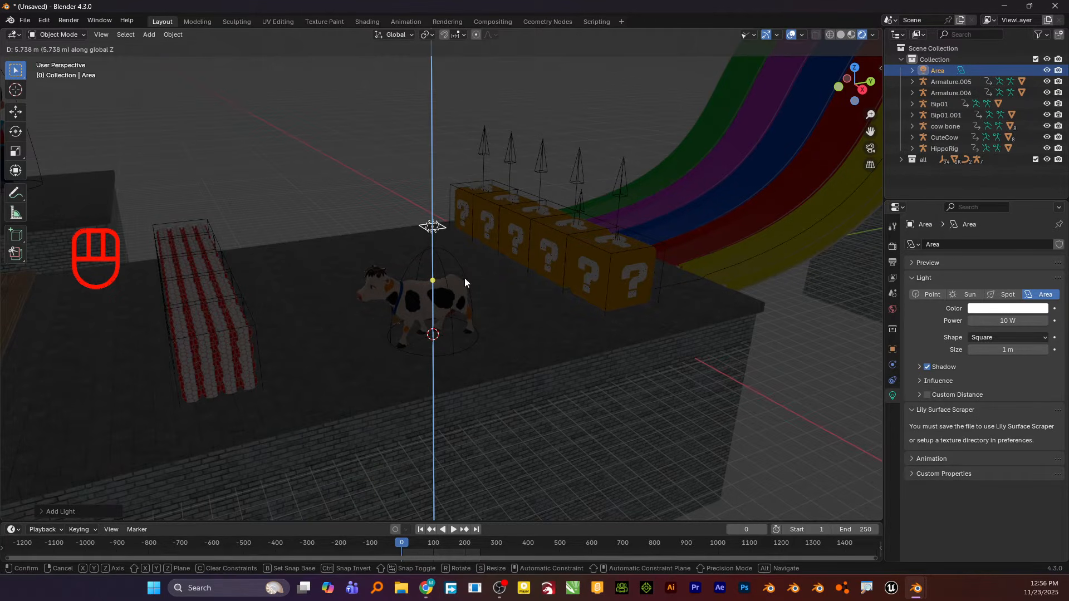
{"action": "left_click", "coordinate": [464, 283]}
{"action": "key", "text": "x"}
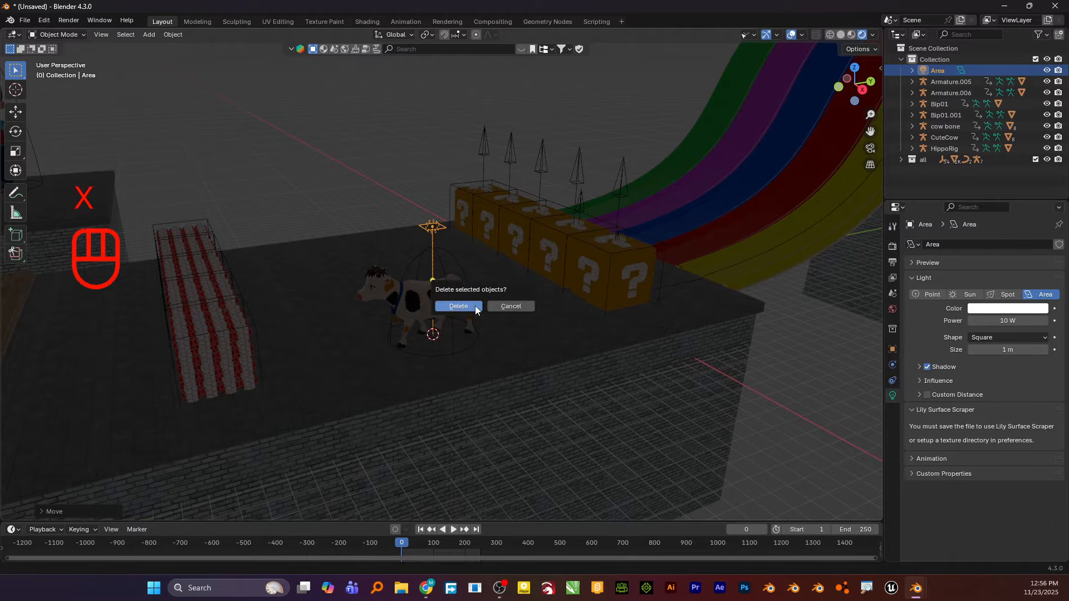
{"action": "left_click", "coordinate": [475, 305]}
Step: Add an area light at the 3D cursor under the cow, aligned to the View
{"action": "key", "text": "shift+a"}
{"action": "mouse_move", "coordinate": [472, 308]}
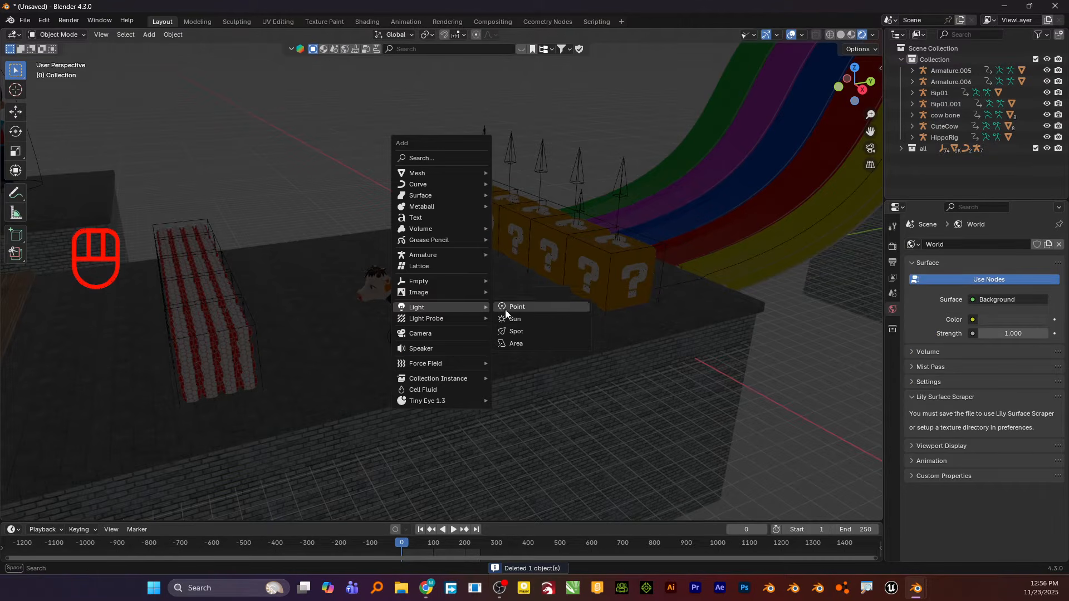
{"action": "left_click", "coordinate": [515, 344]}
{"action": "left_click", "coordinate": [76, 512]}
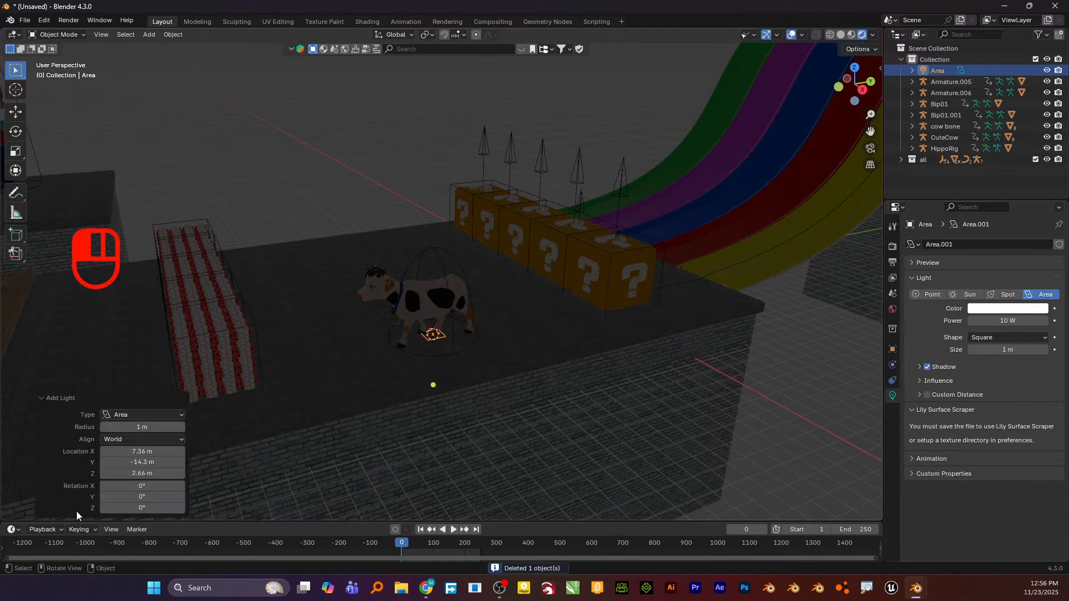
{"action": "left_click", "coordinate": [158, 439]}
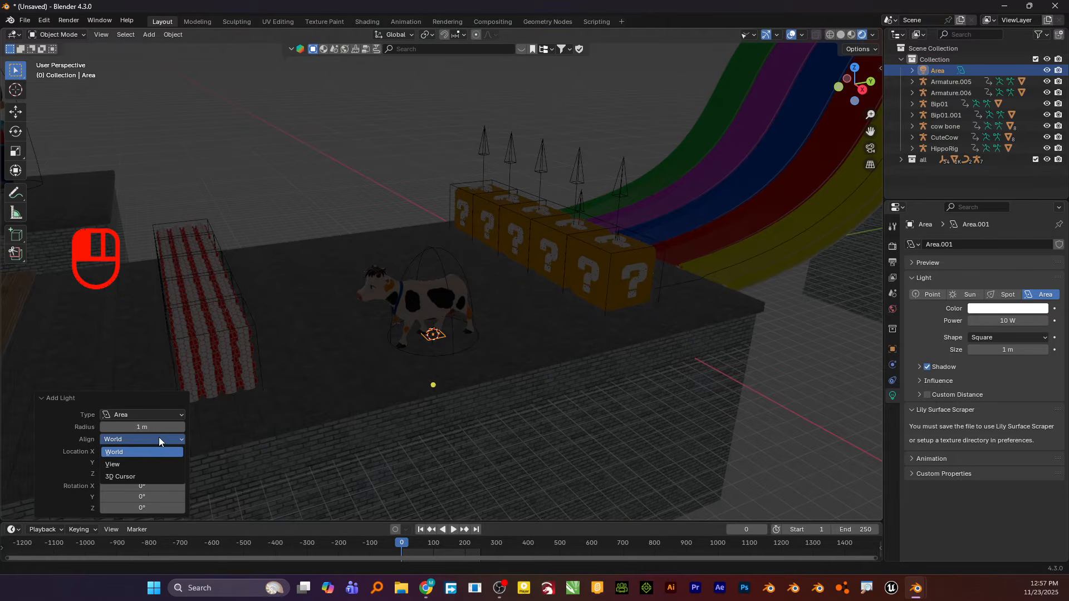
{"action": "left_click", "coordinate": [146, 464]}
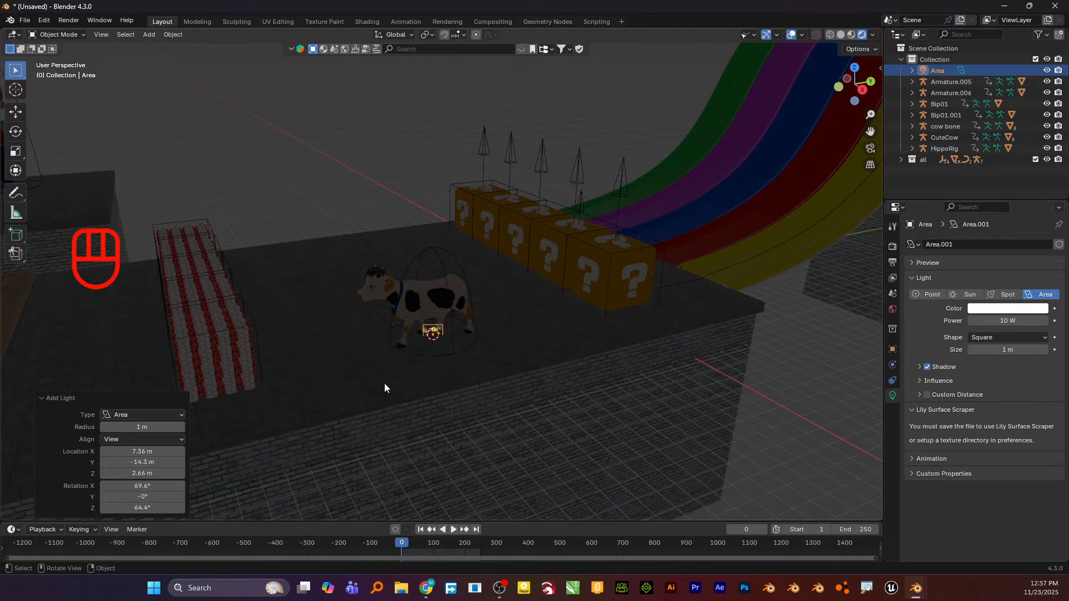
Step: Scale the area light by about 5.4 and raise it about 4.3 m along Z
{"action": "key", "text": "s"}
{"action": "left_click", "coordinate": [627, 399]}
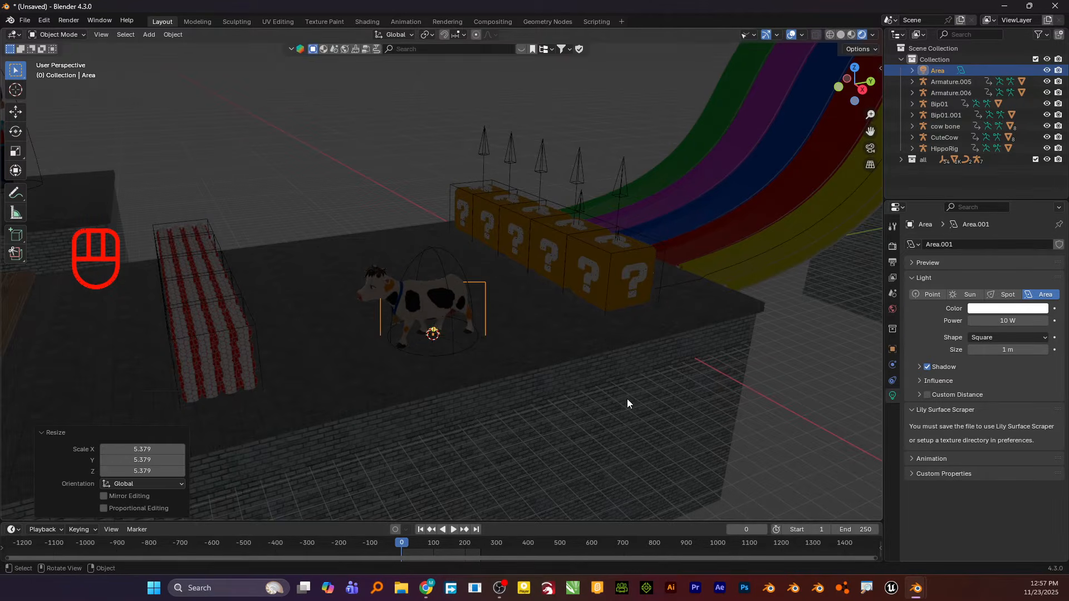
{"action": "key", "text": "g"}
{"action": "key", "text": "z"}
{"action": "left_click", "coordinate": [617, 317]}
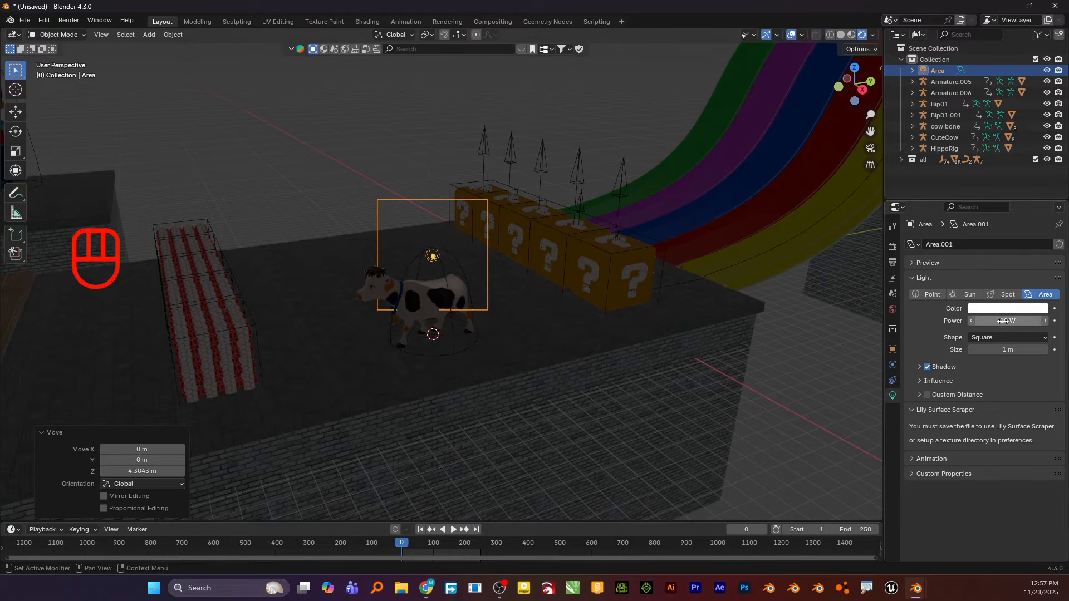
Step: Set the area light's power to 2320 W and shift it about -0.27 m along Y
{"action": "left_click_drag", "start_coordinate": [1008, 321], "coordinate": [1053, 321]}
{"action": "key", "text": "g"}
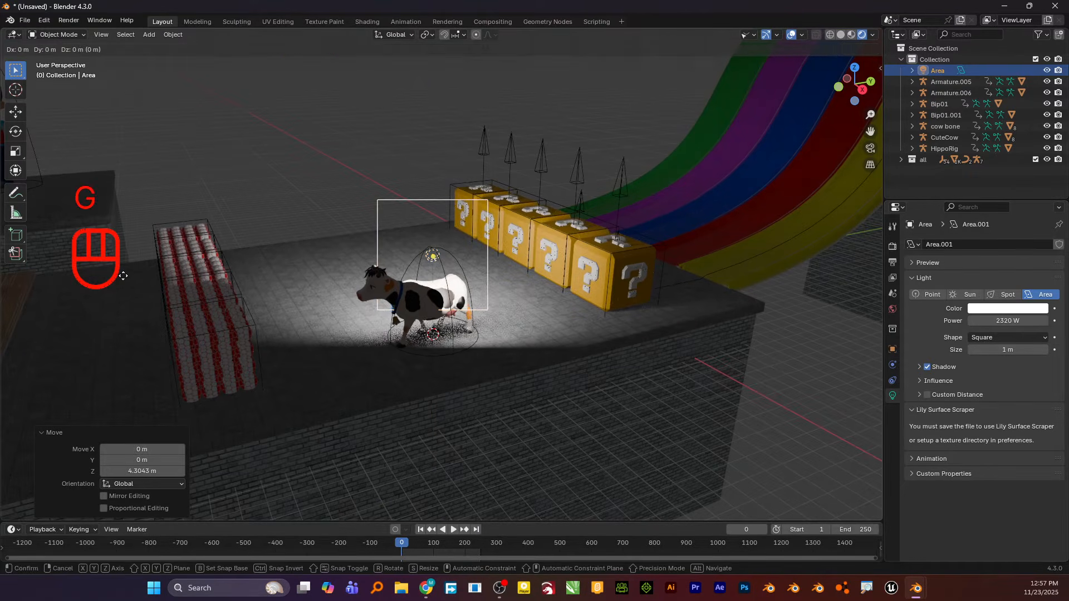
{"action": "key", "text": "y"}
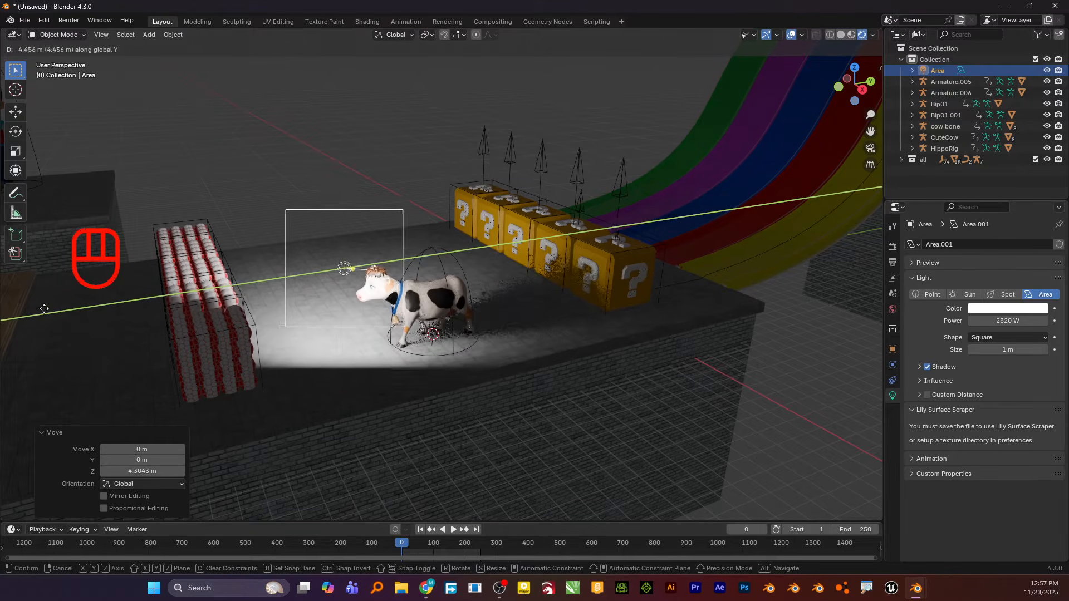
{"action": "left_click", "coordinate": [111, 314]}
Step: Move the area light about 2.7 m along X and raise it about 4.1 m along Z
{"action": "key", "text": "g"}
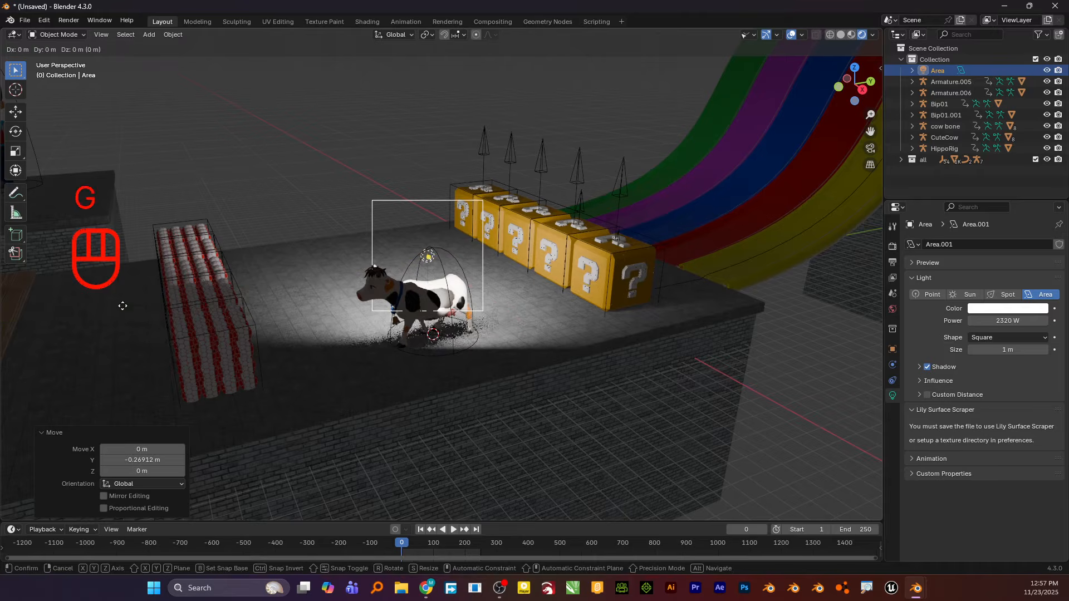
{"action": "key", "text": "x"}
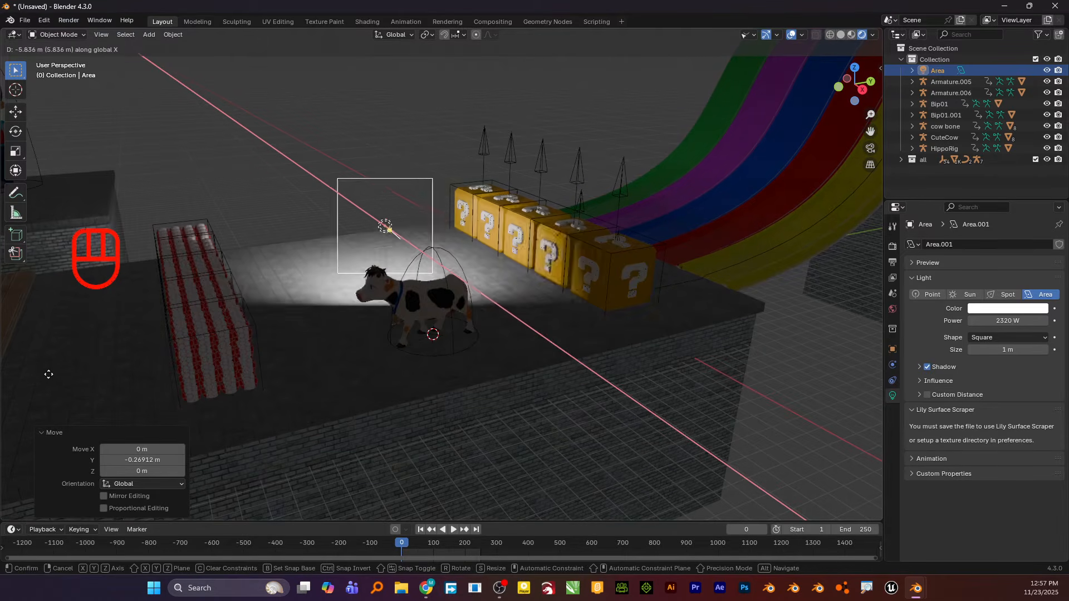
{"action": "key", "text": "z"}
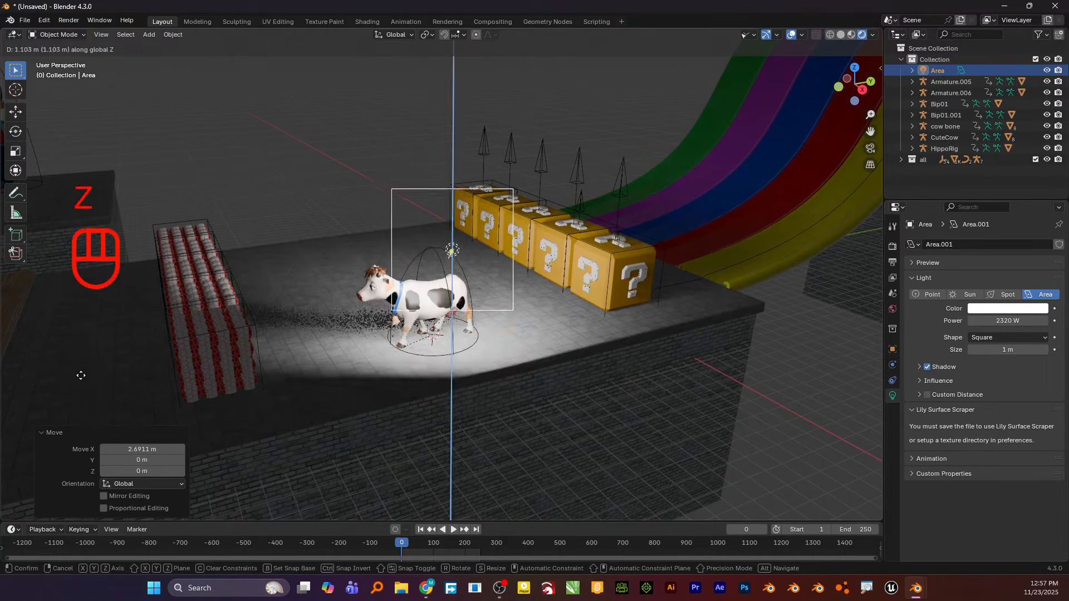
{"action": "left_click", "coordinate": [68, 312]}
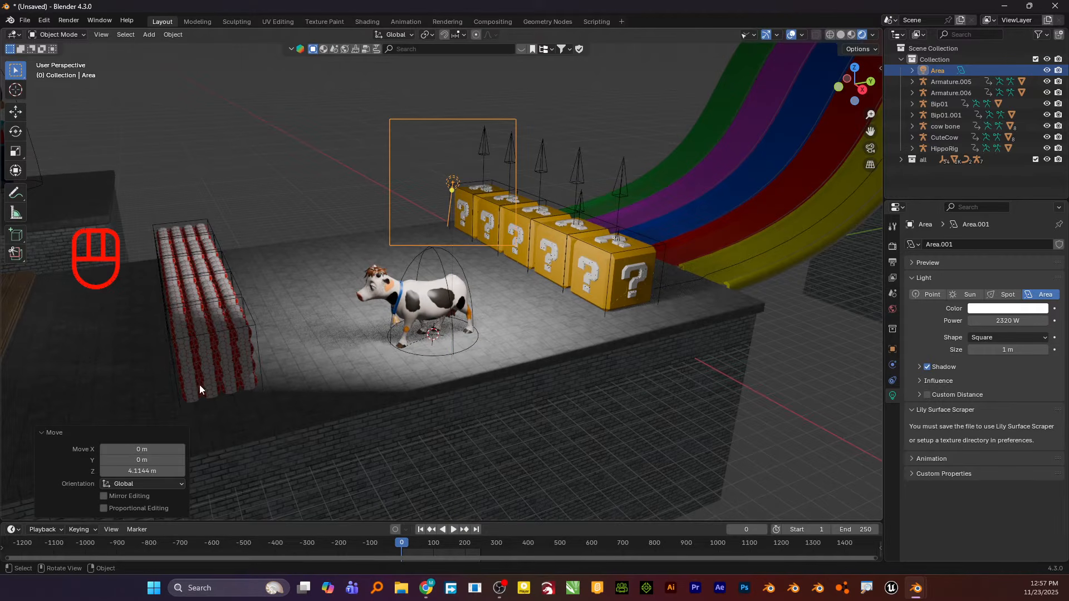
Step: Delete the area light above the cow
{"action": "scroll", "coordinate": [361, 356], "scroll_direction": "up", "scroll_amount": 4}
{"action": "scroll", "coordinate": [362, 356], "scroll_direction": "down", "scroll_amount": 4}
{"action": "key", "text": "x"}
{"action": "left_click", "coordinate": [385, 194]}
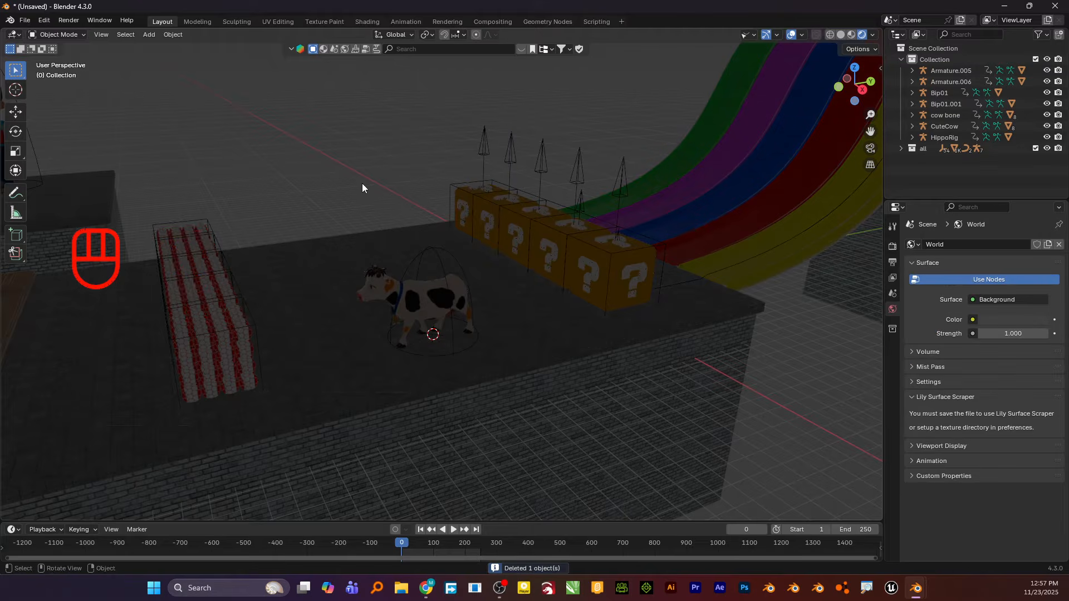
Step: Add a sun light at the 3D cursor beneath the cow and set its strength to 10
{"action": "key", "text": "shift+a"}
{"action": "mouse_move", "coordinate": [362, 189]}
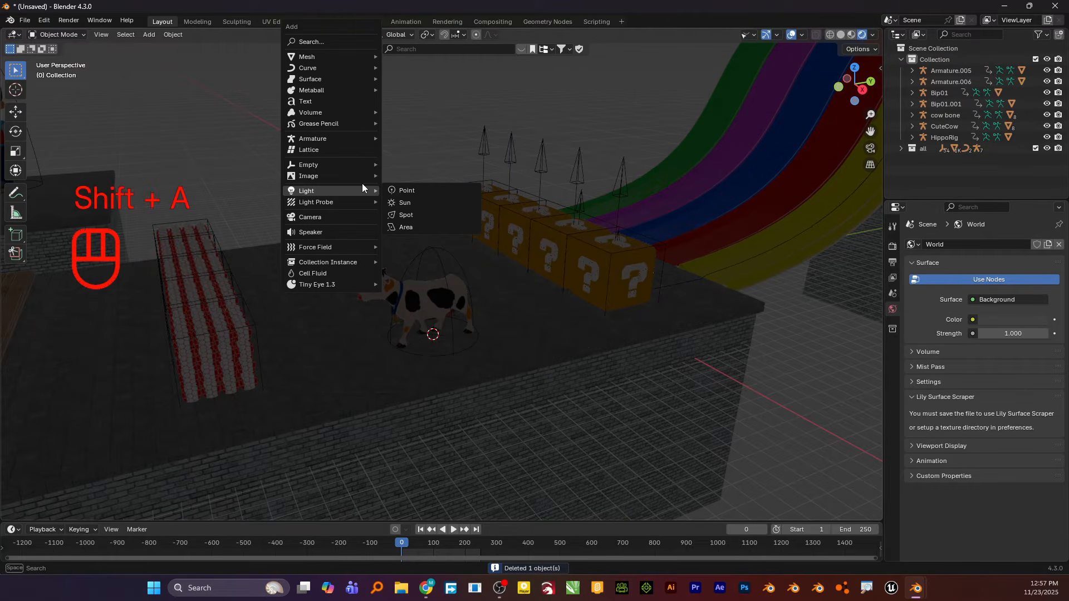
{"action": "left_click", "coordinate": [407, 202]}
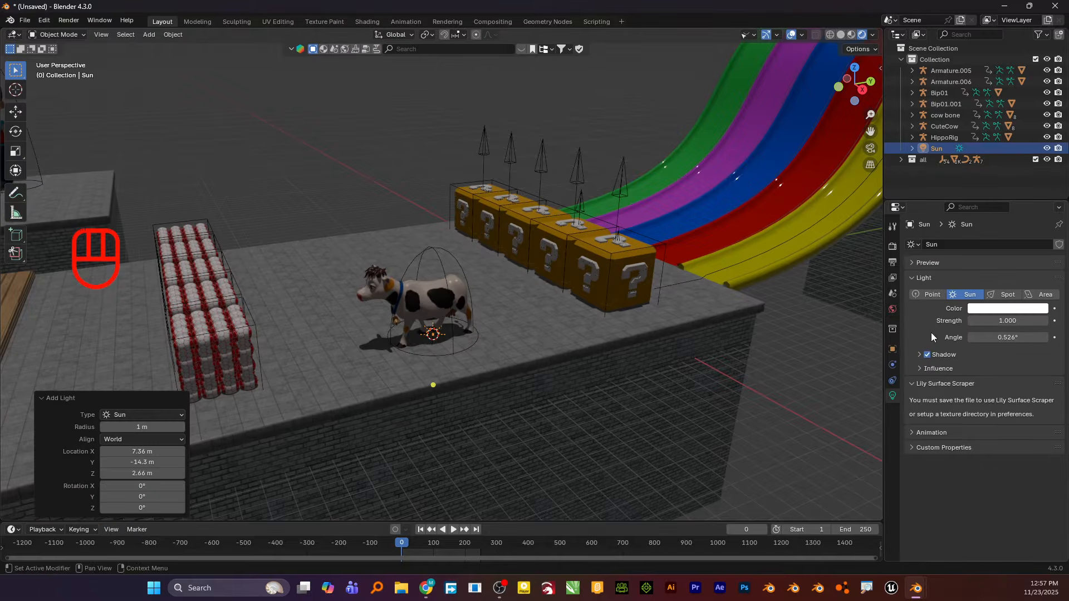
{"action": "left_click_drag", "start_coordinate": [997, 320], "coordinate": [968, 322]}
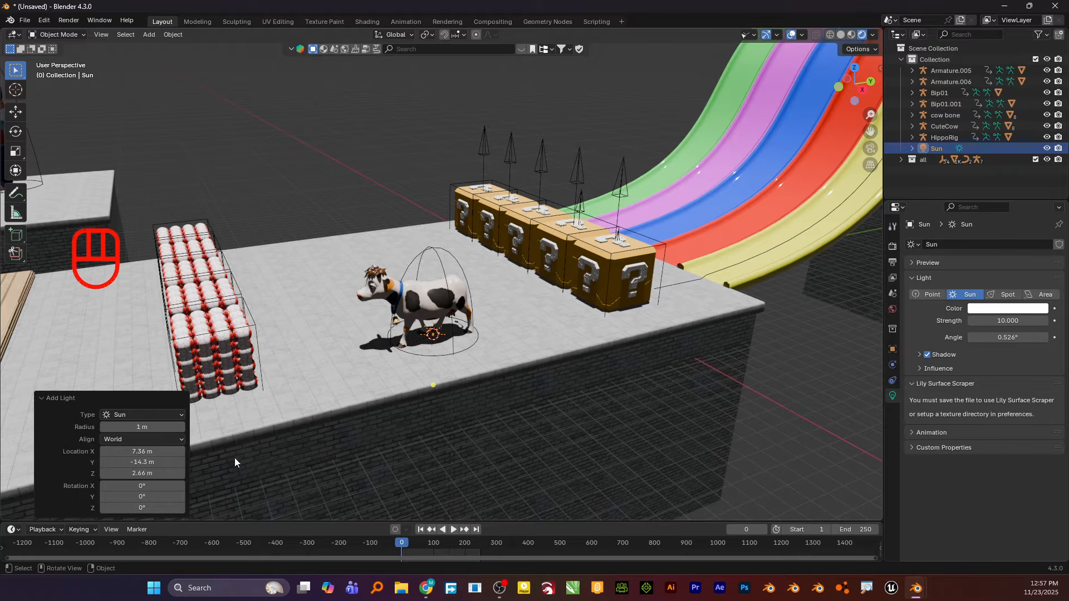
Step: Align the new sun light to the view and try to move it along Z
{"action": "left_click", "coordinate": [147, 440]}
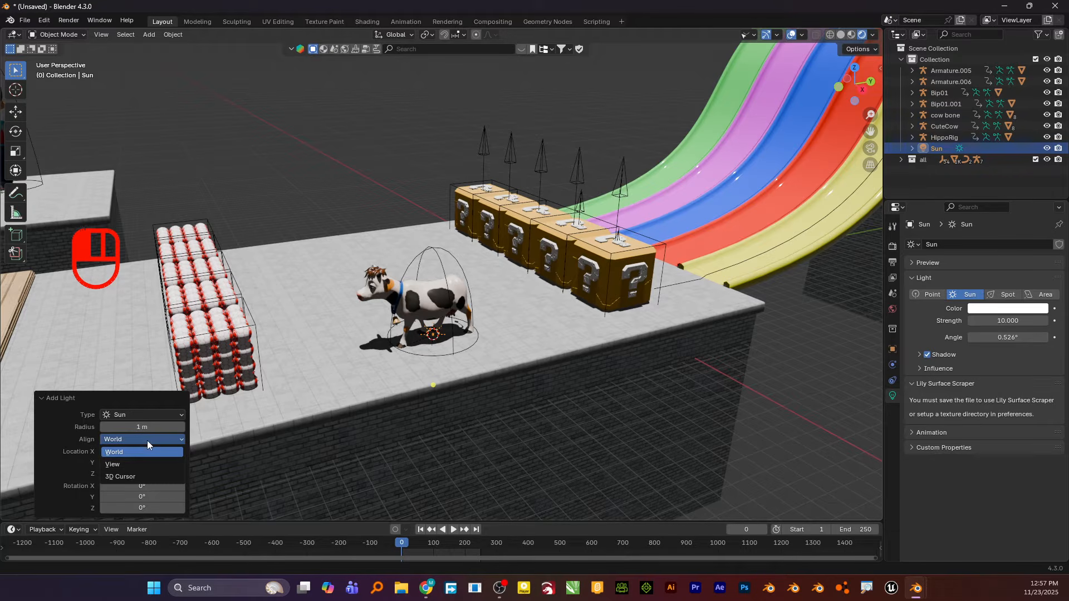
{"action": "left_click", "coordinate": [128, 465]}
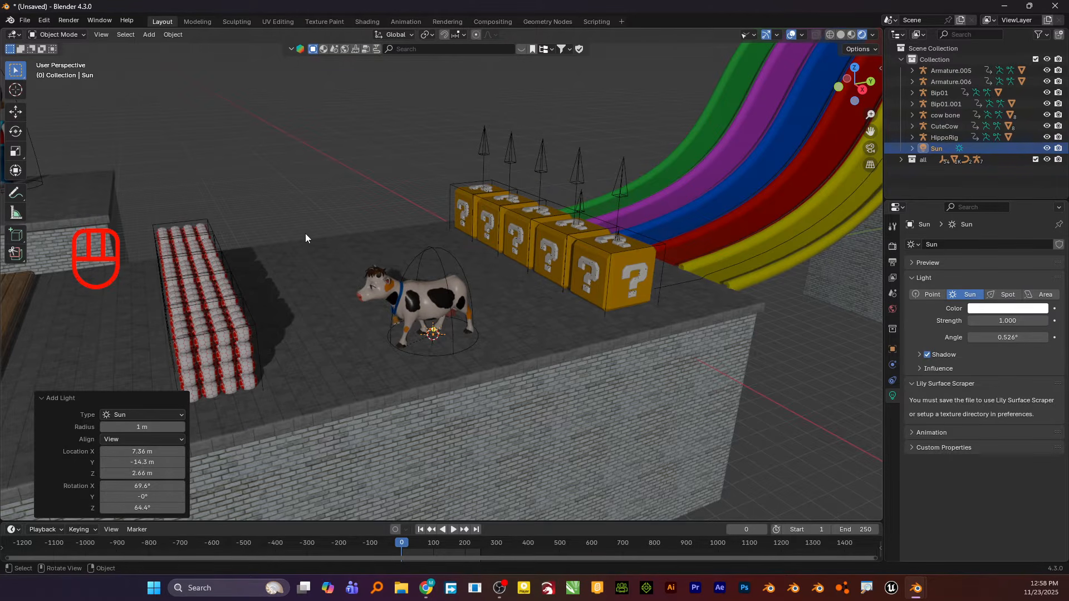
{"action": "scroll", "coordinate": [305, 233], "scroll_direction": "down", "scroll_amount": 2}
{"action": "key", "text": "g"}
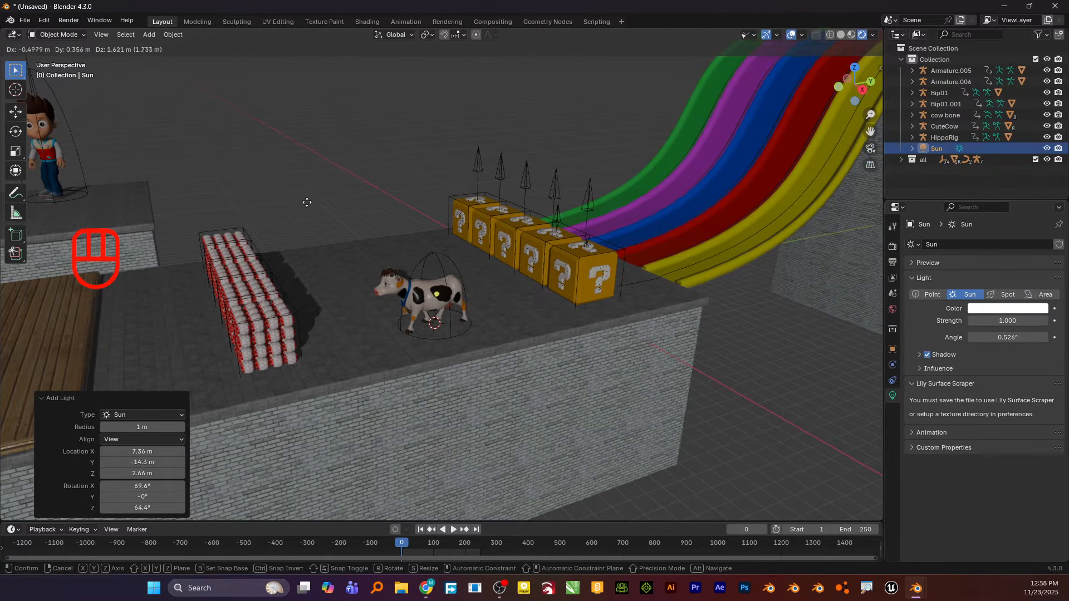
{"action": "key", "text": "z"}
{"action": "key", "text": "Escape"}
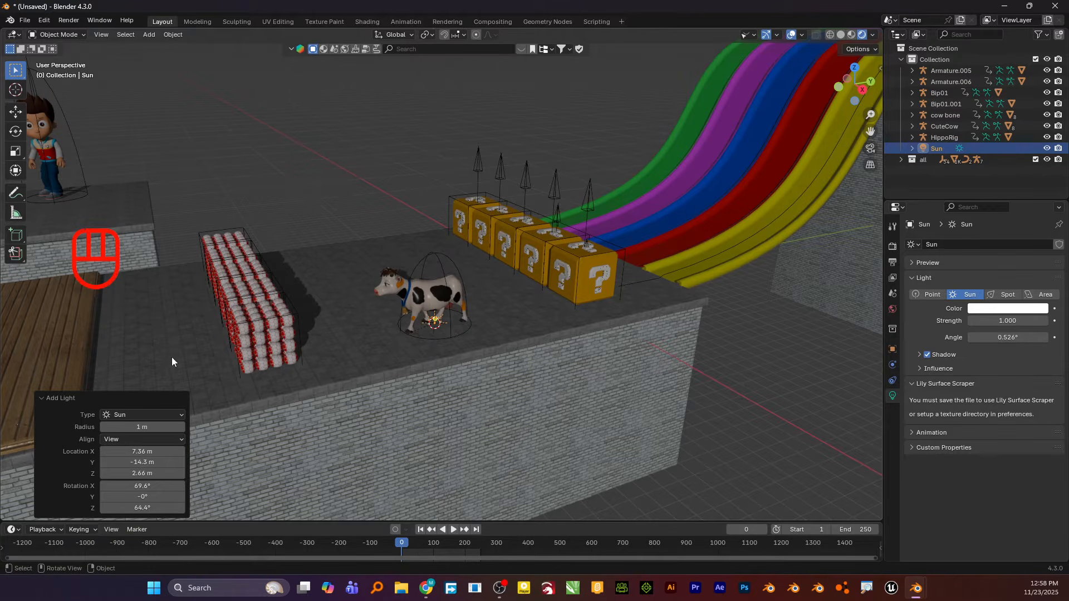
Step: Try the 3D Cursor alignment for the sun light, then set its alignment back to World
{"action": "left_click", "coordinate": [136, 440]}
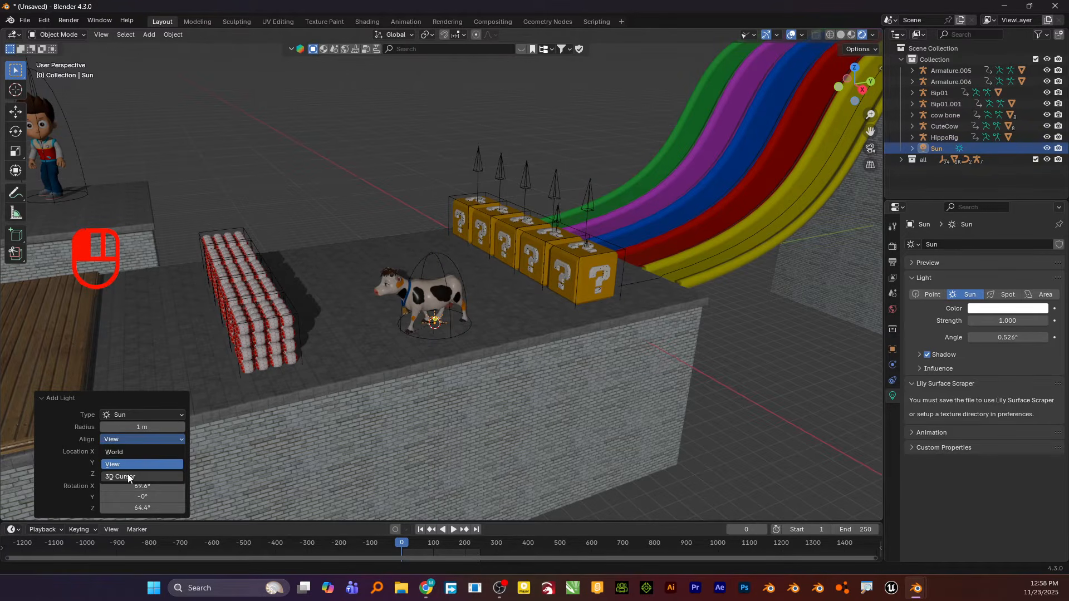
{"action": "left_click", "coordinate": [129, 477]}
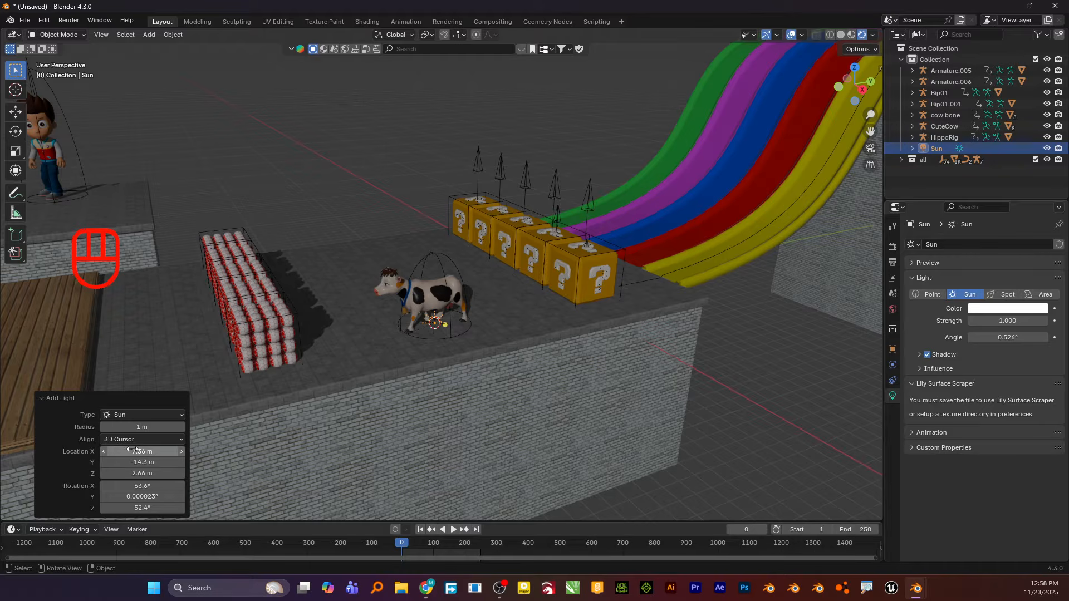
{"action": "left_click", "coordinate": [137, 441]}
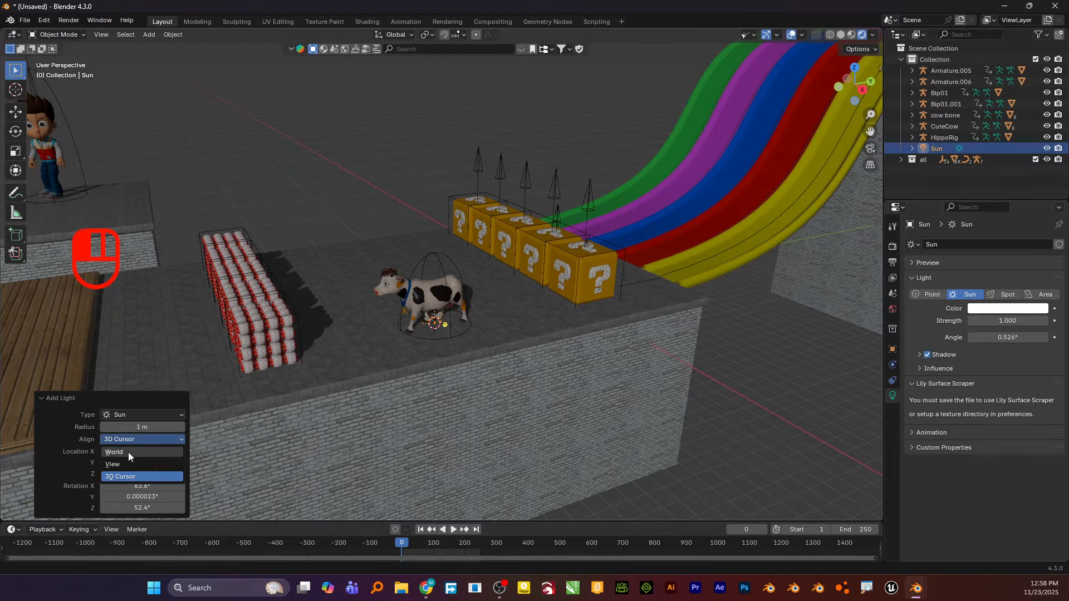
{"action": "left_click", "coordinate": [128, 452]}
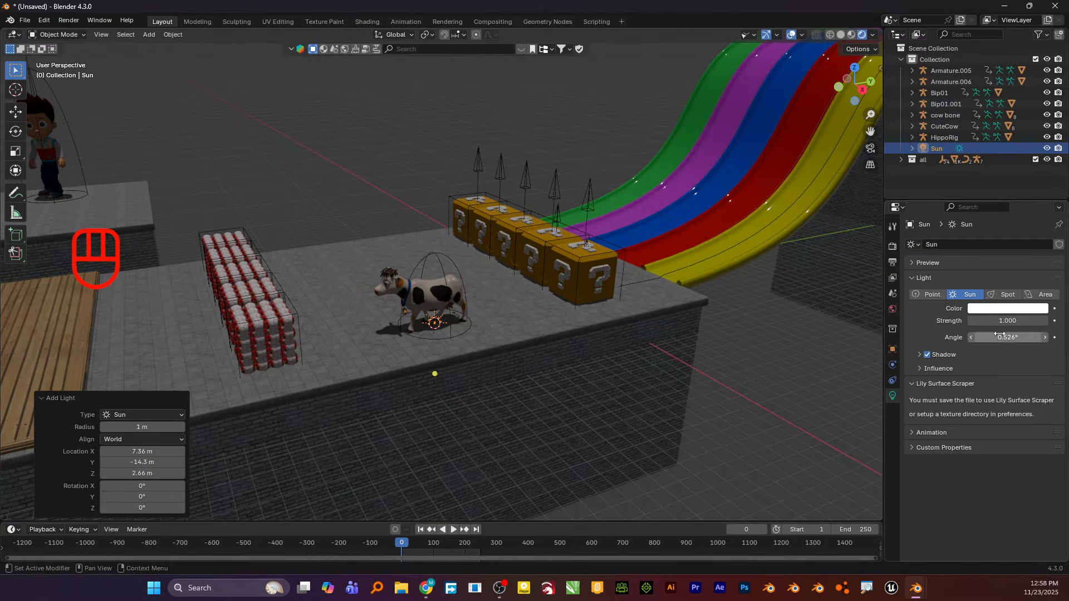
Step: Set the sun light's strength to 6.18, then delete the light
{"action": "left_click_drag", "start_coordinate": [1003, 321], "coordinate": [1041, 321]}
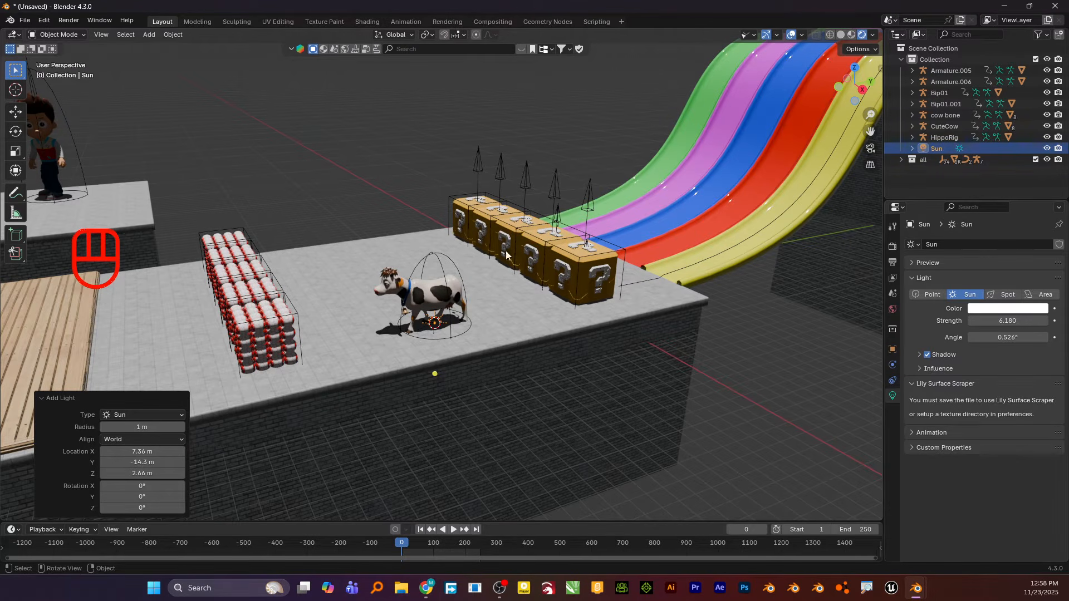
{"action": "key", "text": "x"}
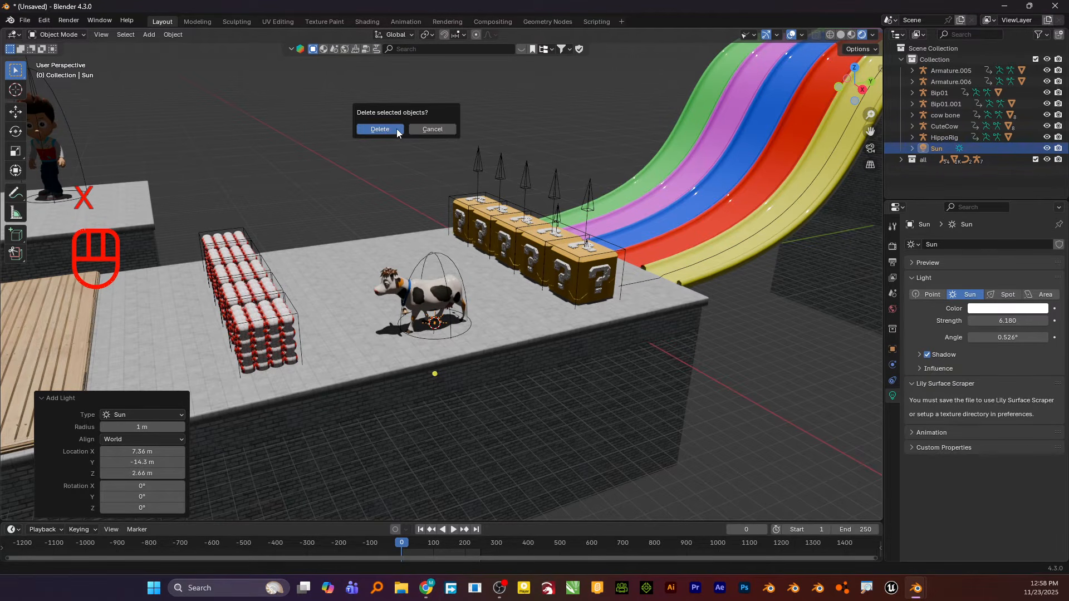
{"action": "left_click", "coordinate": [397, 129]}
Step: Add a spot light at the 3D cursor and raise it about 9.74 m along Z above the cow
{"action": "key", "text": "shift+a"}
{"action": "mouse_move", "coordinate": [308, 245]}
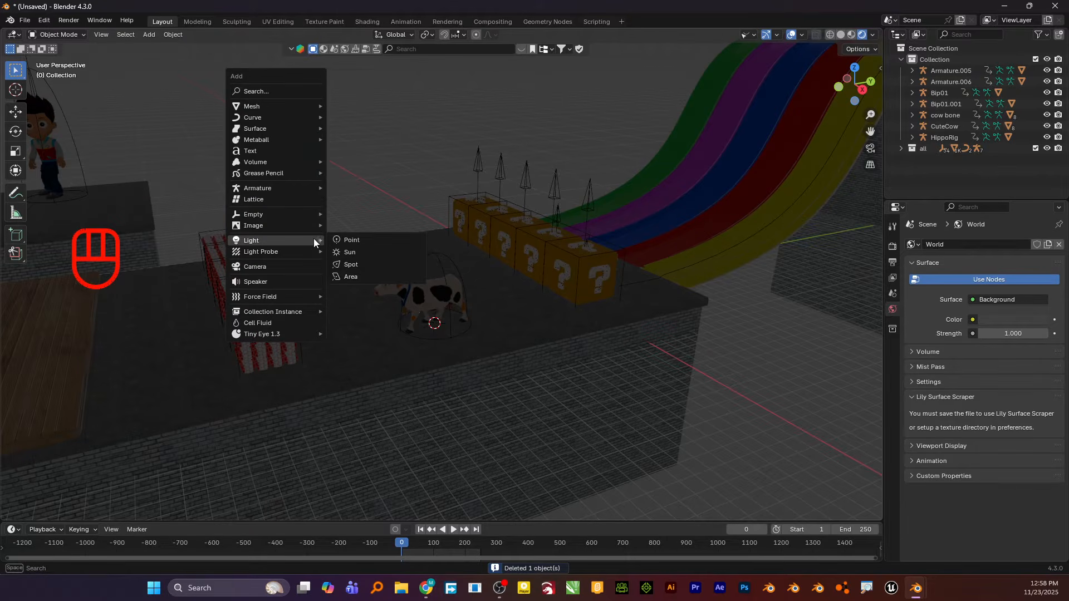
{"action": "left_click", "coordinate": [366, 264]}
{"action": "key", "text": "g"}
{"action": "key", "text": "z"}
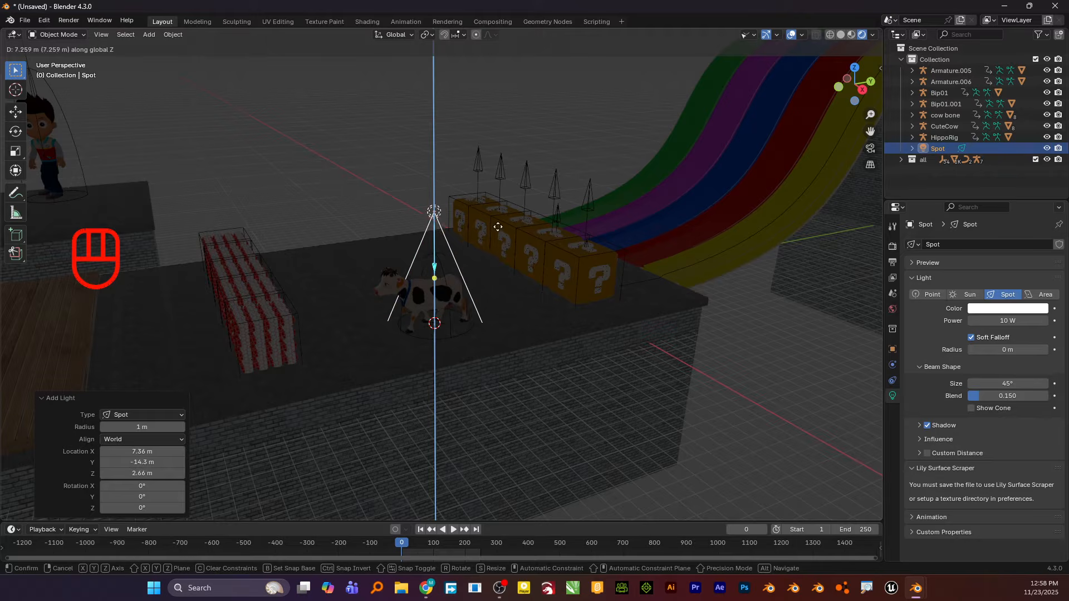
{"action": "left_click", "coordinate": [499, 185]}
Step: Set the spot light's power to 1741.8 W and try to move it along Y toward the striped stack
{"action": "left_click_drag", "start_coordinate": [1013, 321], "coordinate": [1063, 321]}
{"action": "key", "text": "g"}
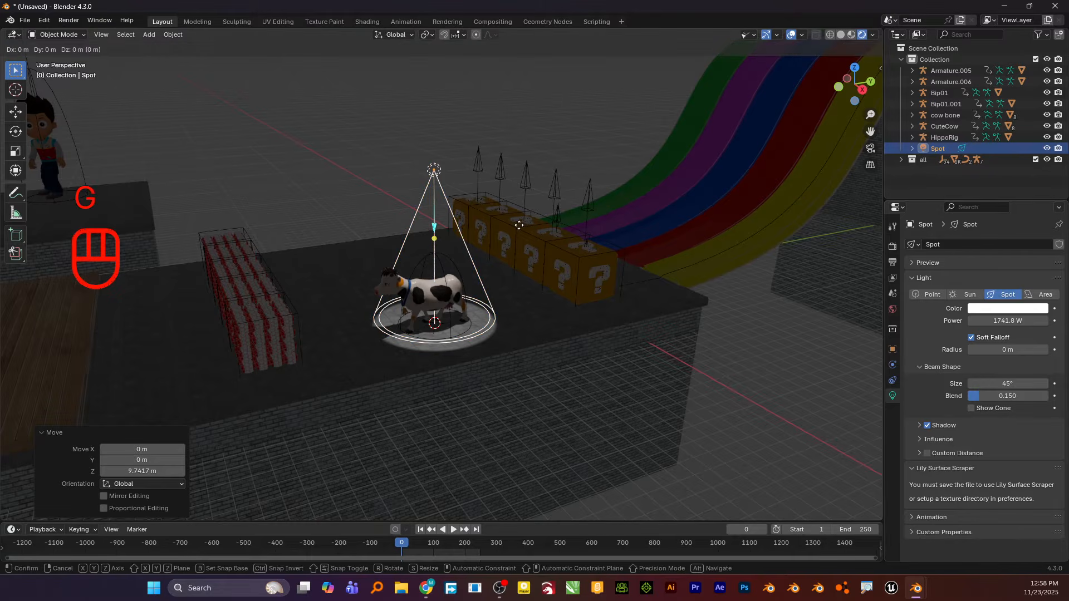
{"action": "key", "text": "y"}
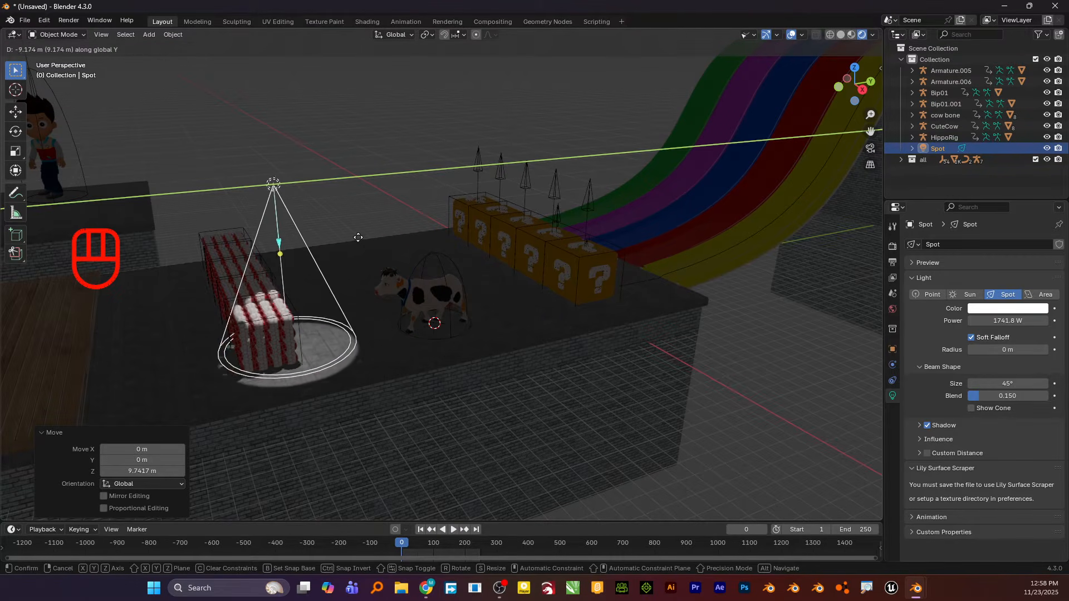
{"action": "key", "text": "Escape"}
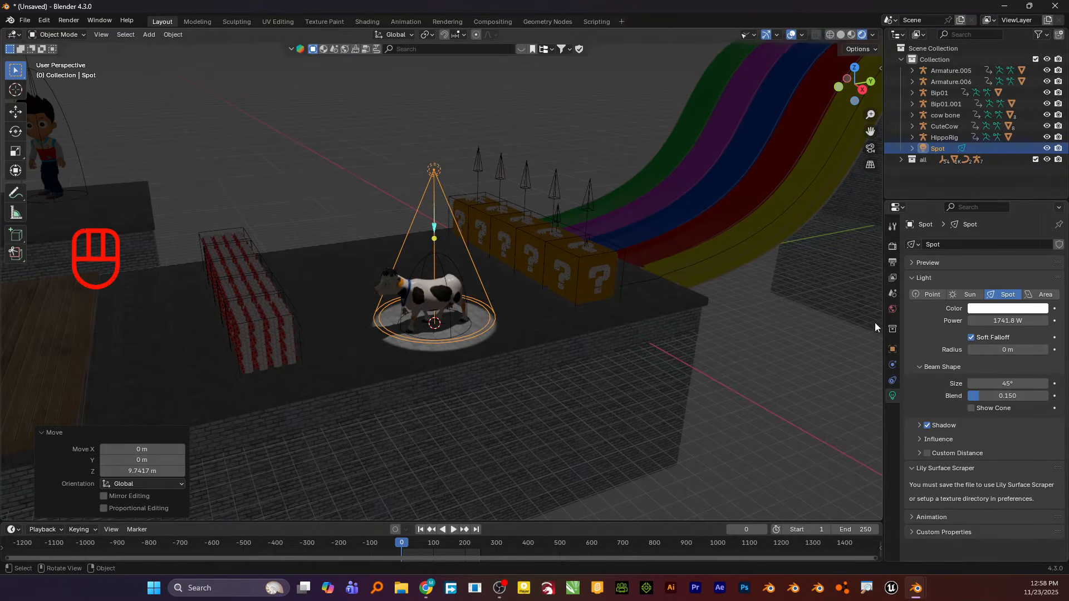
Step: Change the spot light's colour to light blue, #39A2FF
{"action": "left_click", "coordinate": [999, 310]}
{"action": "left_click_drag", "start_coordinate": [990, 201], "coordinate": [1007, 152]}
{"action": "scroll", "coordinate": [461, 298], "scroll_direction": "up", "scroll_amount": 3}
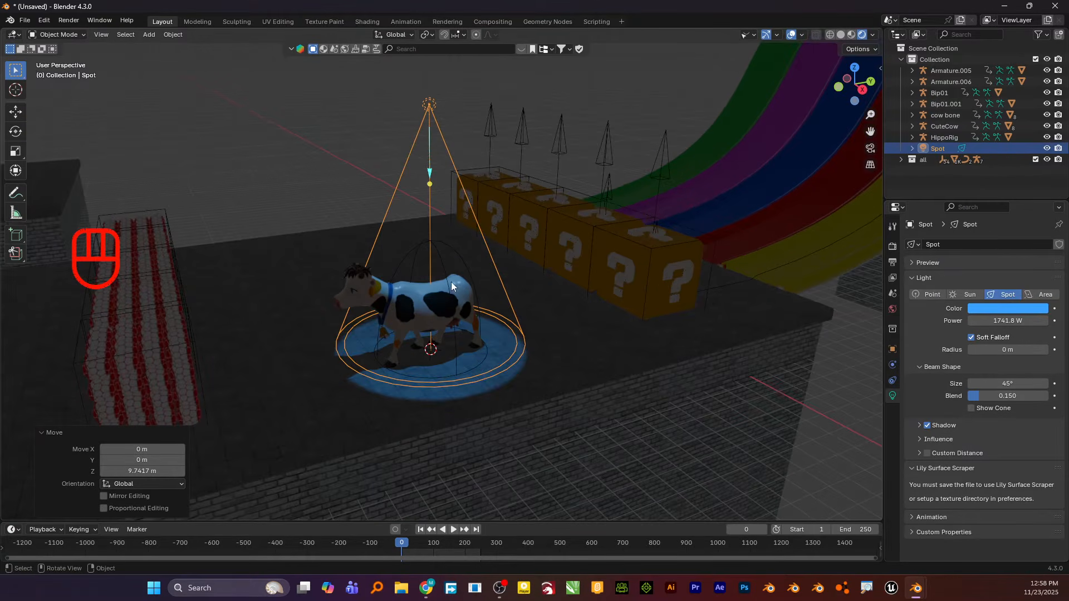
Step: Shift the spot light along Y toward the cow's head and raise it about 1.19 m along Z
{"action": "key", "text": "g"}
{"action": "key", "text": "y"}
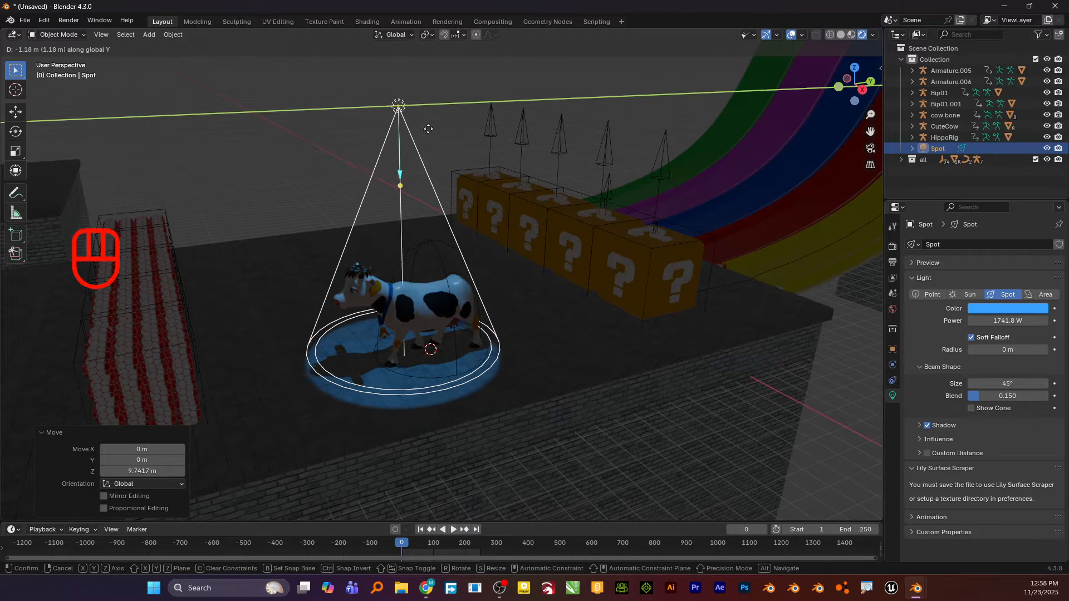
{"action": "left_click", "coordinate": [421, 131]}
{"action": "key", "text": "g"}
{"action": "key", "text": "z"}
{"action": "left_click", "coordinate": [422, 93]}
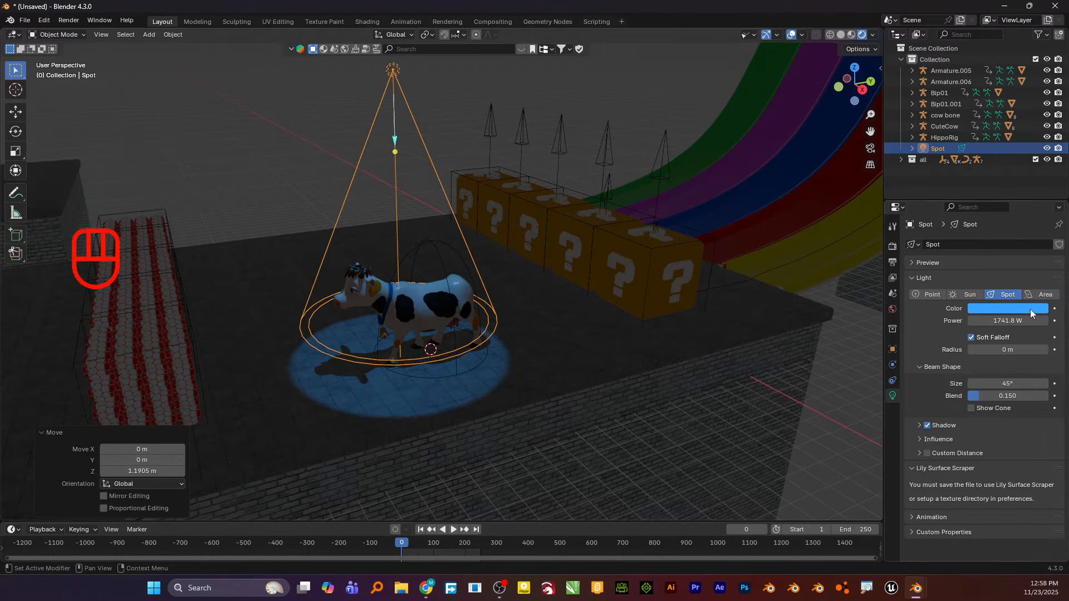
Step: Set the spot light's radius to 0.77 m, beam size to 59.9° and power to 2166 W
{"action": "left_click_drag", "start_coordinate": [999, 350], "coordinate": [1058, 350]}
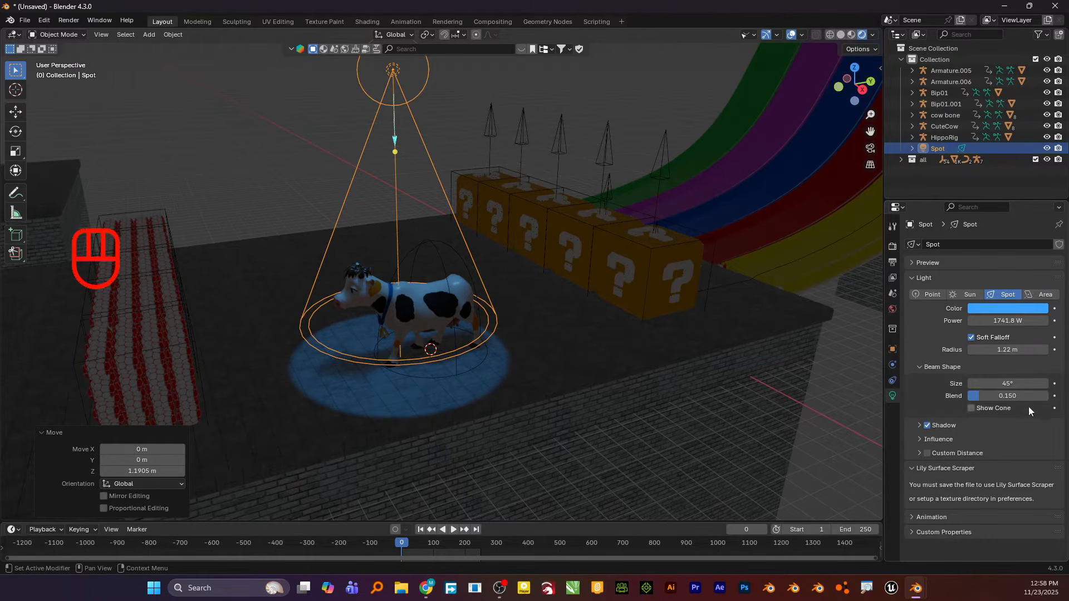
{"action": "left_click_drag", "start_coordinate": [1002, 384], "coordinate": [1035, 384]}
{"action": "left_click_drag", "start_coordinate": [1000, 321], "coordinate": [1001, 350]}
Step: Raise the spot light about 0.67 m along Z and change its colour to lime green
{"action": "key", "text": "g"}
{"action": "key", "text": "z"}
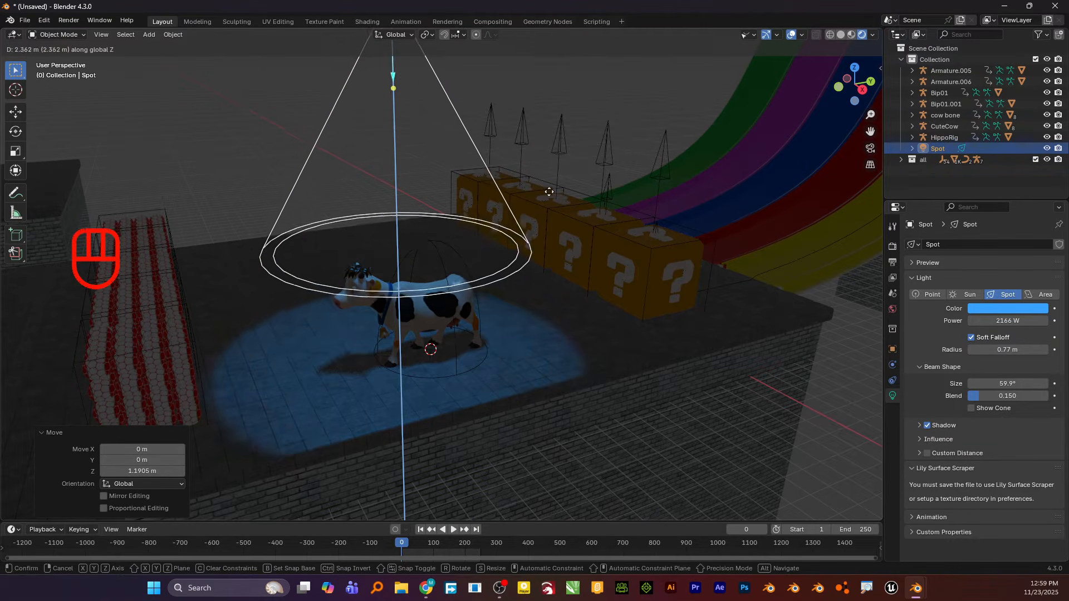
{"action": "left_click", "coordinate": [556, 238]}
{"action": "left_click", "coordinate": [1000, 308]}
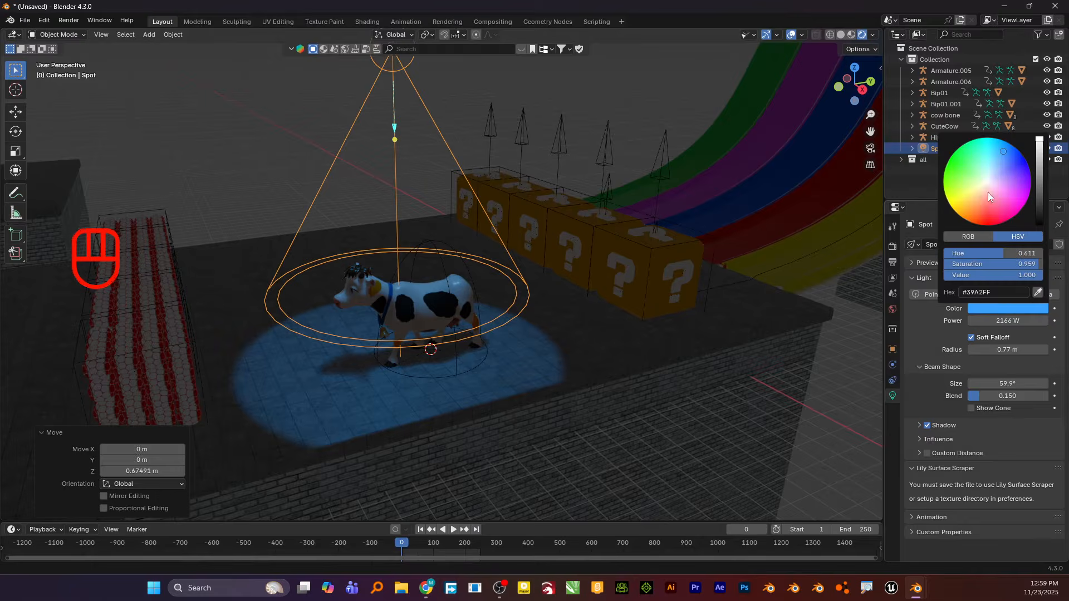
{"action": "left_click_drag", "start_coordinate": [987, 192], "coordinate": [952, 180]}
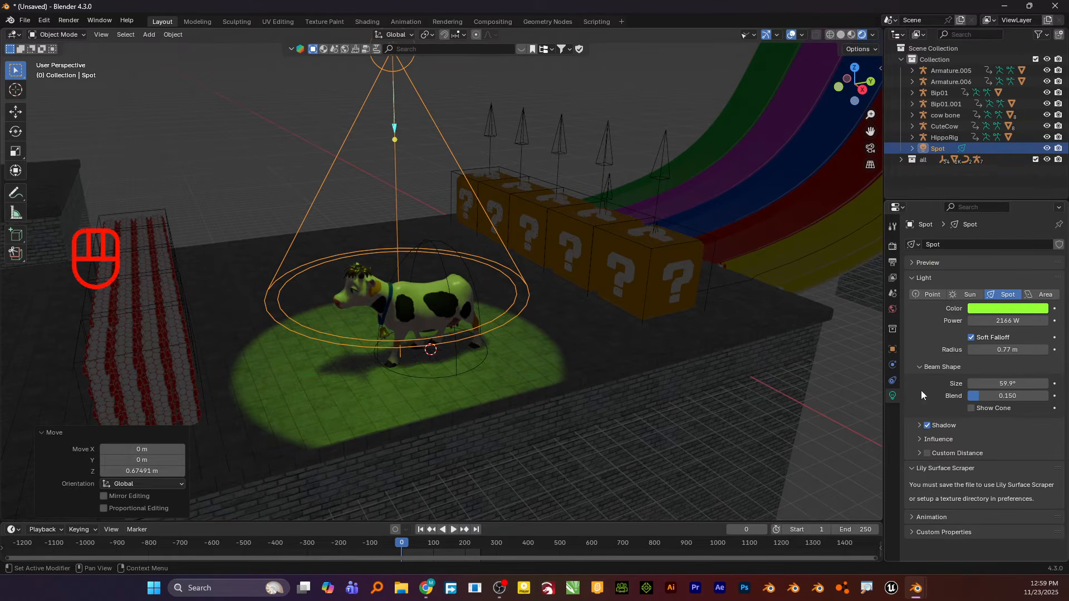
Step: Delete the spot light above the cow
{"action": "left_click", "coordinate": [399, 72]}
{"action": "key", "text": "x"}
{"action": "left_click", "coordinate": [400, 71]}
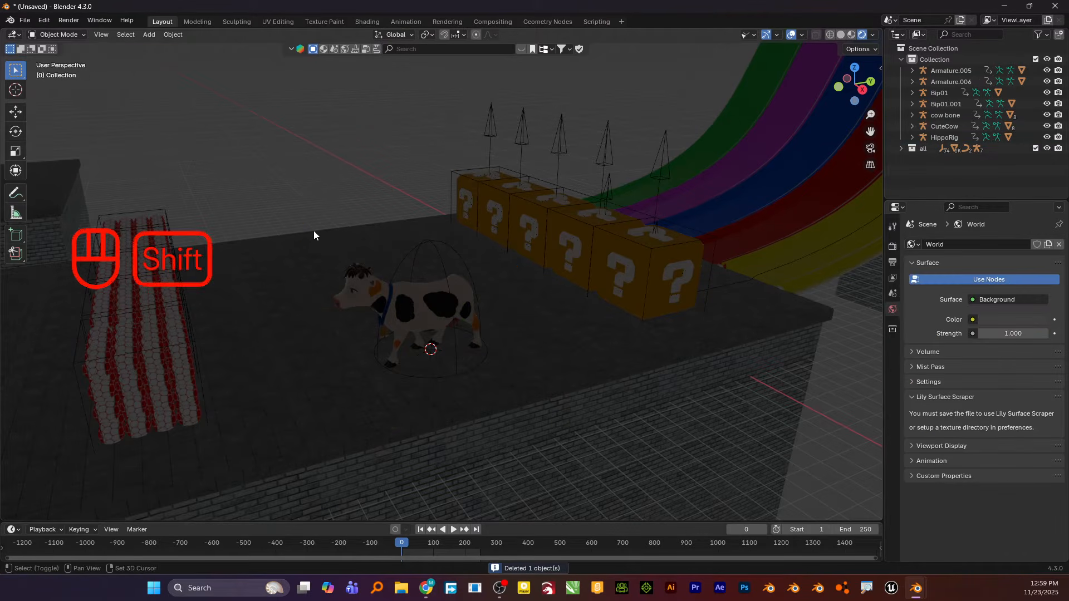
Step: Add a point light, move it along Y to just in front of the cow's head, and raise it about 1.99 m along Z
{"action": "key", "text": "shift+a"}
{"action": "mouse_move", "coordinate": [313, 230]}
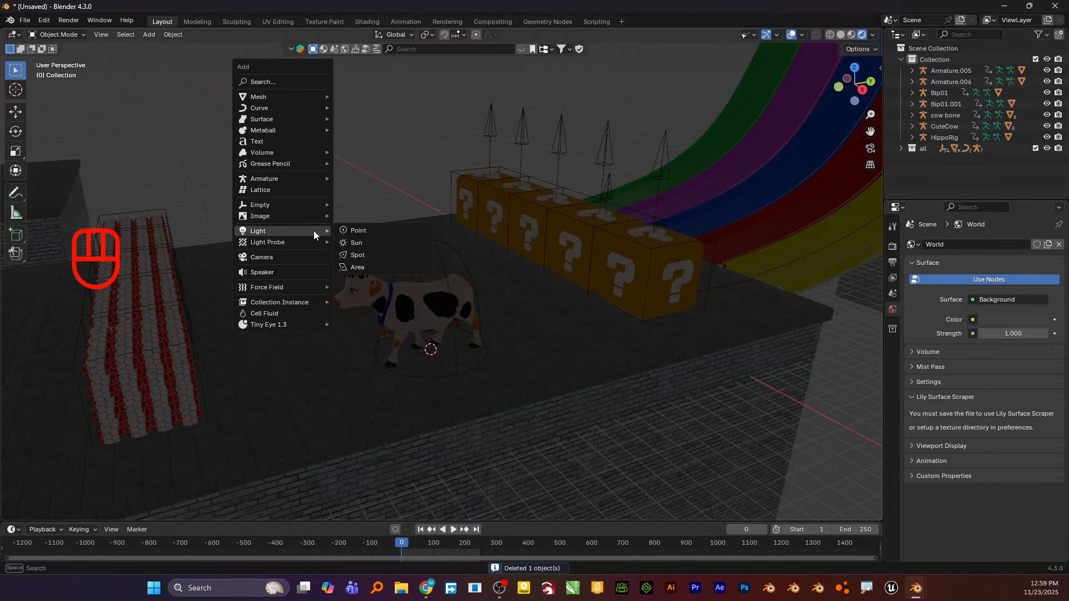
{"action": "left_click", "coordinate": [358, 231]}
{"action": "key", "text": "g"}
{"action": "key", "text": "y"}
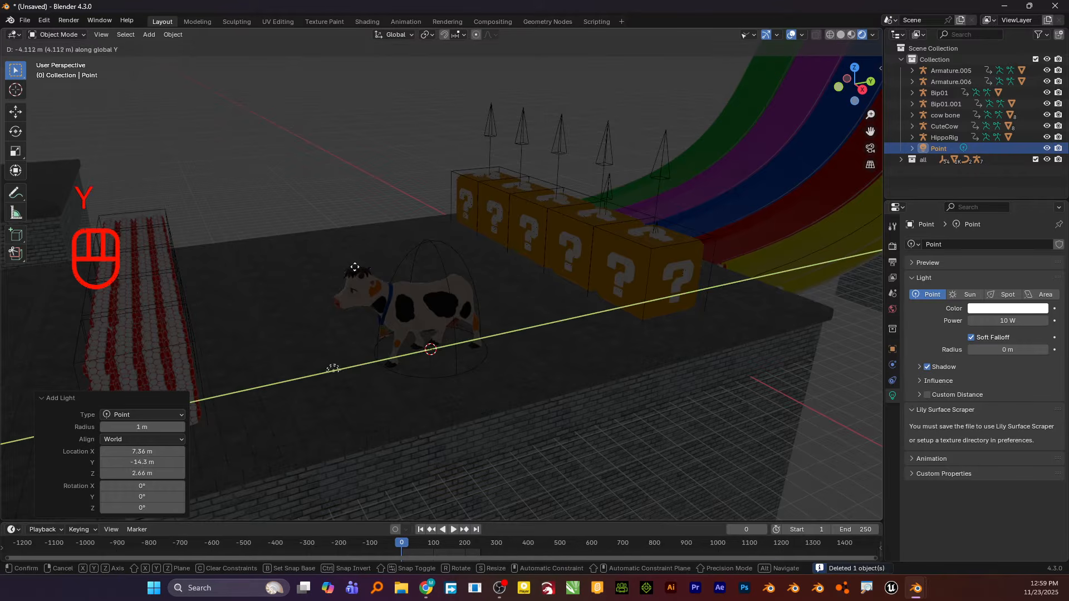
{"action": "left_click", "coordinate": [346, 273]}
{"action": "key", "text": "g"}
{"action": "key", "text": "z"}
{"action": "left_click", "coordinate": [331, 222]}
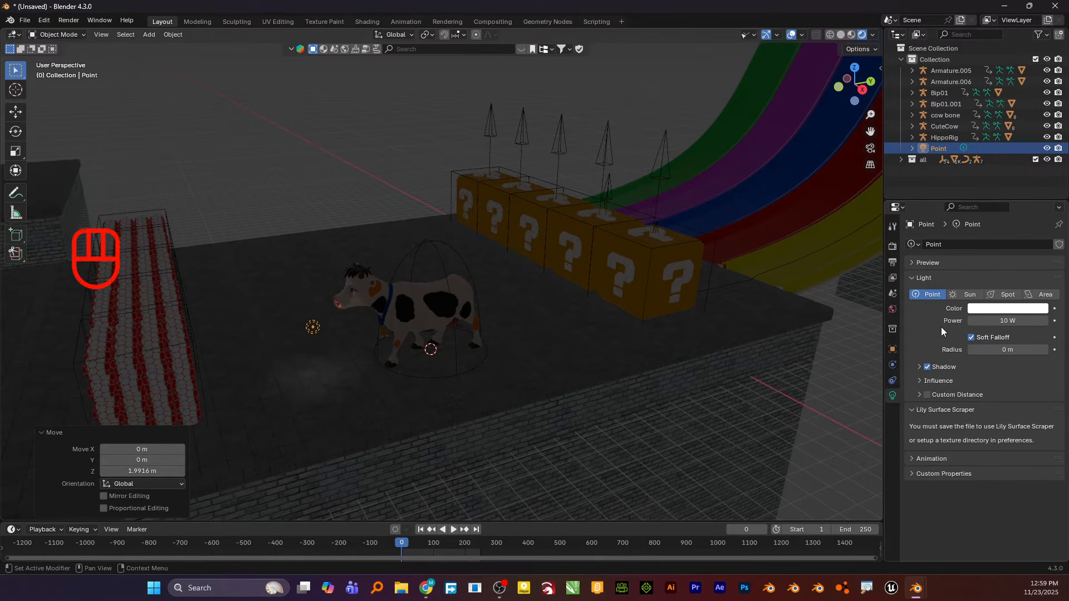
Step: Set the point light's power to 201 W and move it about -0.15 m in X, 2.89 m in Y and 3.71 m in Z
{"action": "left_click_drag", "start_coordinate": [1008, 321], "coordinate": [1053, 320]}
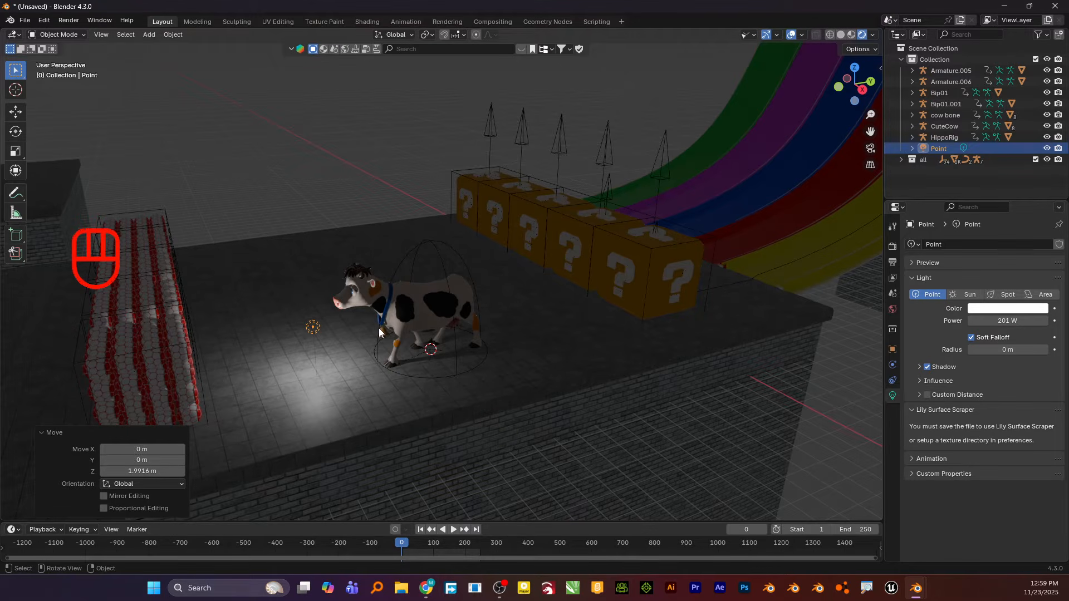
{"action": "key", "text": "g"}
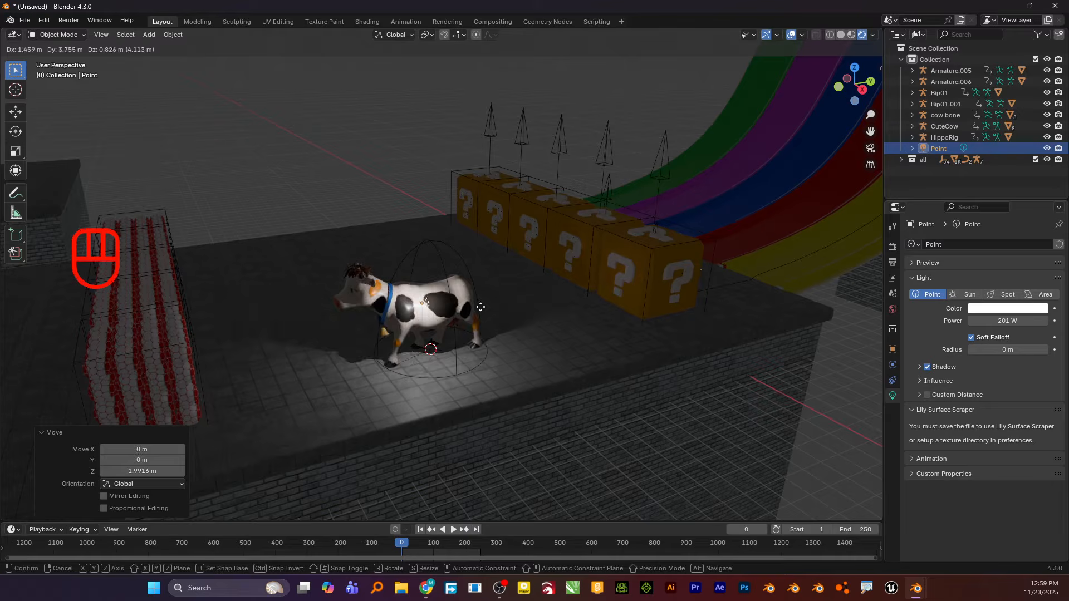
{"action": "left_click", "coordinate": [448, 225]}
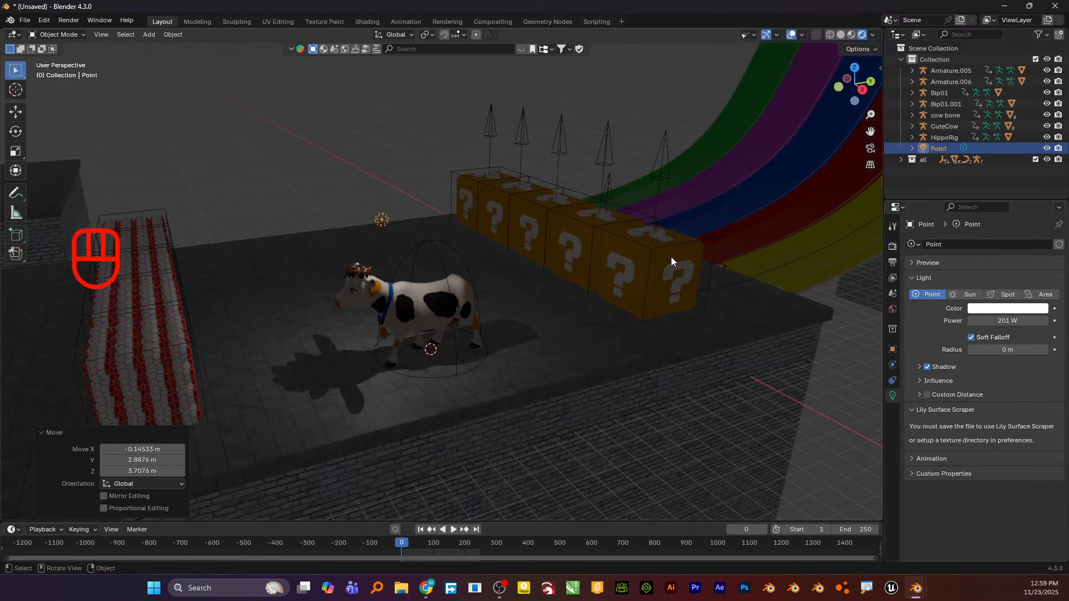
Step: Switch the light's type to Sun, then Spot, and finally Area
{"action": "left_click", "coordinate": [967, 296]}
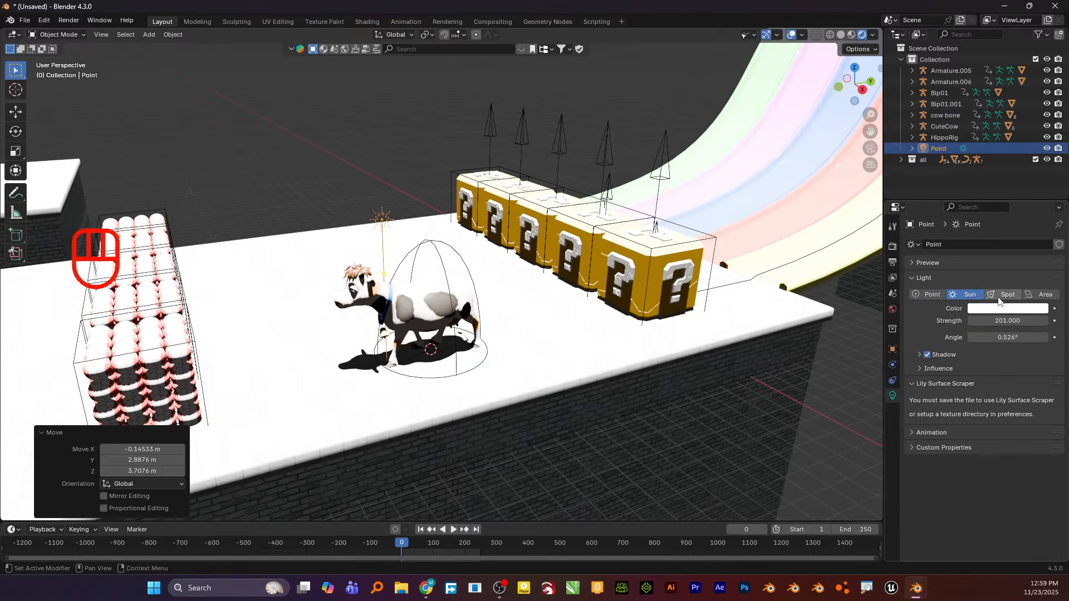
{"action": "left_click", "coordinate": [1005, 298]}
{"action": "left_click", "coordinate": [1045, 295]}
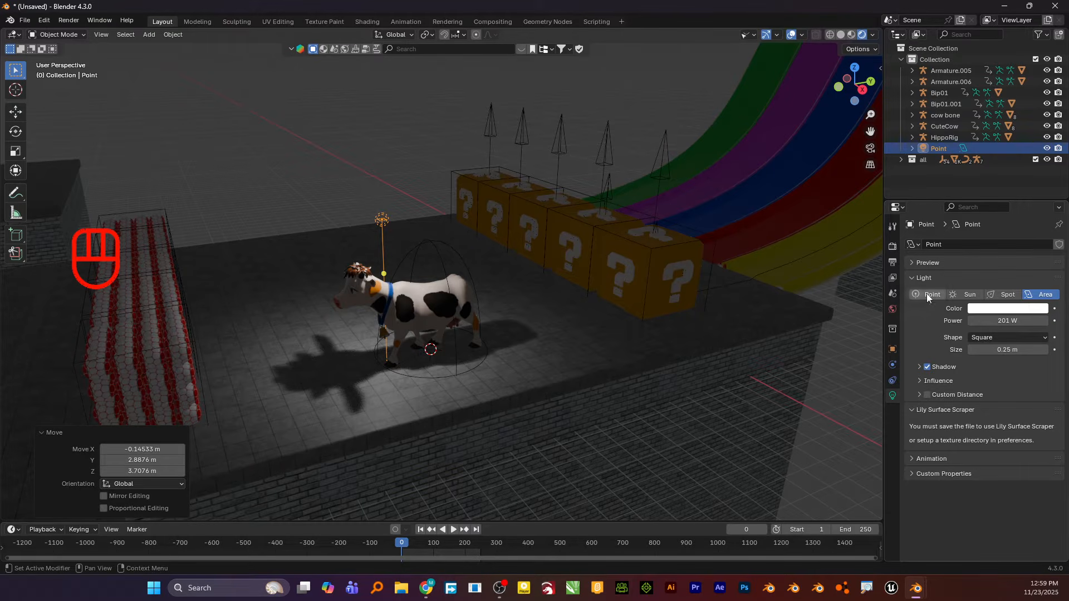
Step: Compare the light's shadow off and on, leaving it enabled, and show its Influence settings
{"action": "left_click", "coordinate": [928, 367]}
{"action": "left_click", "coordinate": [927, 368]}
{"action": "left_click", "coordinate": [927, 368]}
{"action": "left_click", "coordinate": [928, 367]}
{"action": "left_click", "coordinate": [922, 382]}
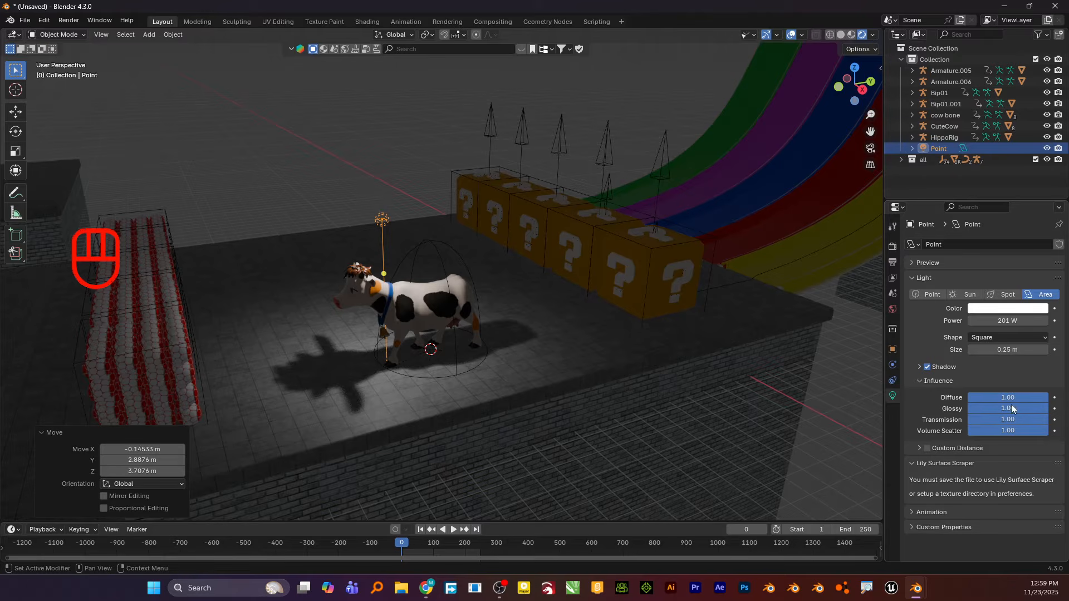
Step: Delete the area light above the cow
{"action": "left_click_drag", "start_coordinate": [1012, 405], "coordinate": [1036, 431]}
{"action": "left_click", "coordinate": [381, 219]}
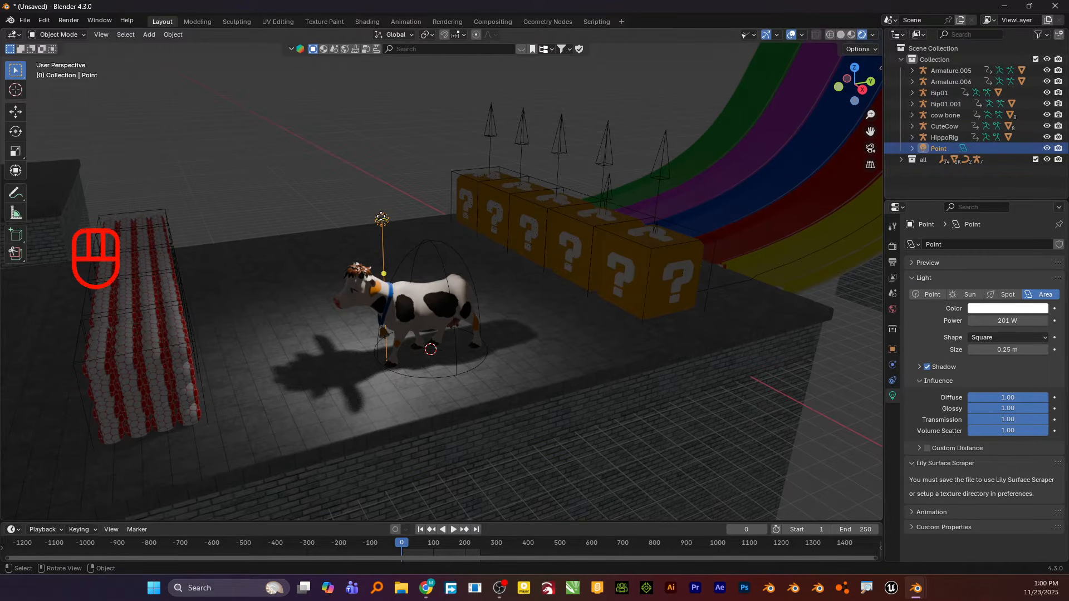
{"action": "key", "text": "x"}
{"action": "left_click", "coordinate": [376, 219]}
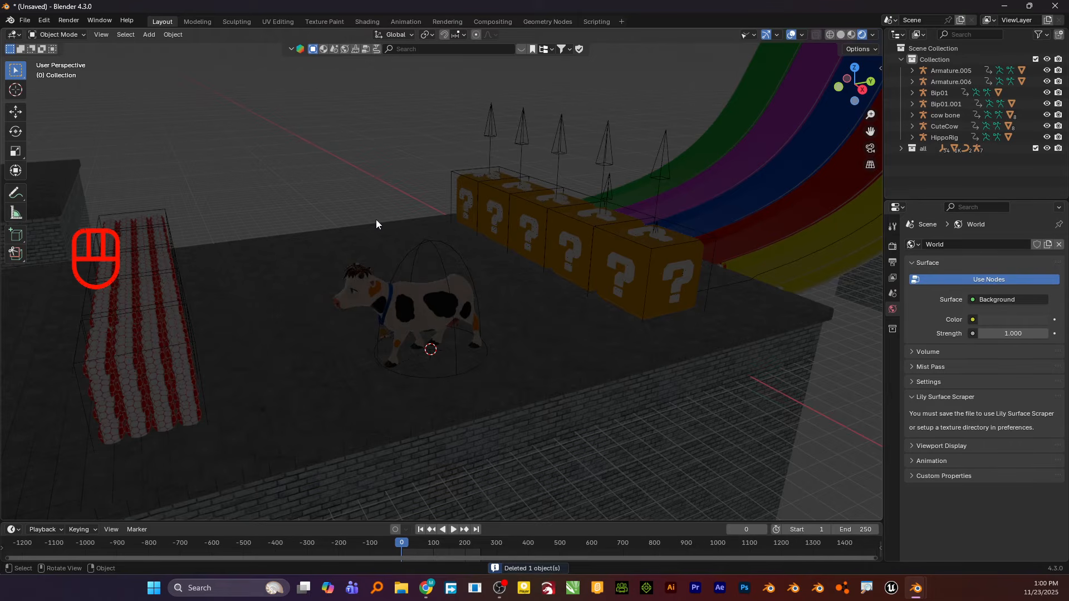
{"action": "scroll", "coordinate": [376, 219], "scroll_direction": "down", "scroll_amount": 3}
{"action": "mouse_move", "coordinate": [434, 248]}
{"action": "left_mouse_down", "text": "alt+shift"}
{"action": "mouse_move", "coordinate": [448, 182]}
{"action": "mouse_move", "coordinate": [428, 257]}
{"action": "left_mouse_up", "text": "alt+shift"}
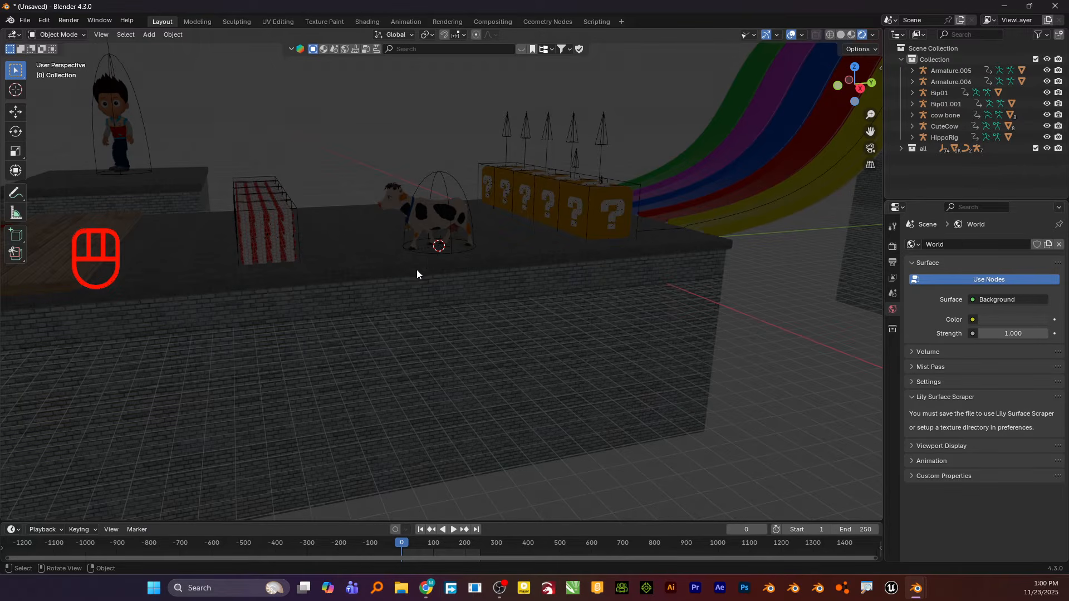
Step: Append the Church lawn world from backgrund light.blend in the Downloads folder
{"action": "left_click", "coordinate": [24, 22]}
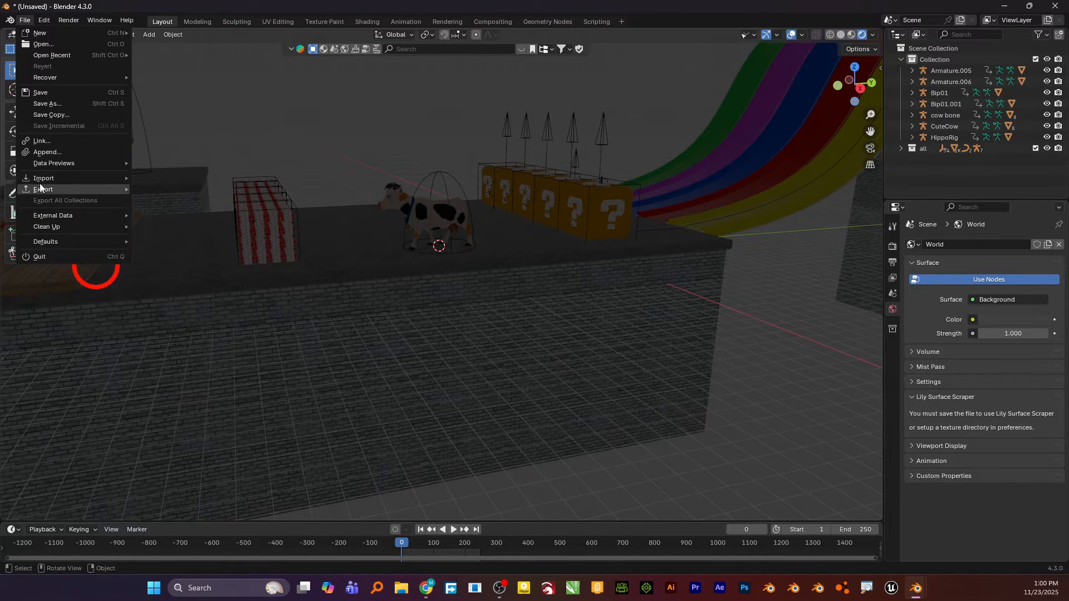
{"action": "mouse_move", "coordinate": [47, 218]}
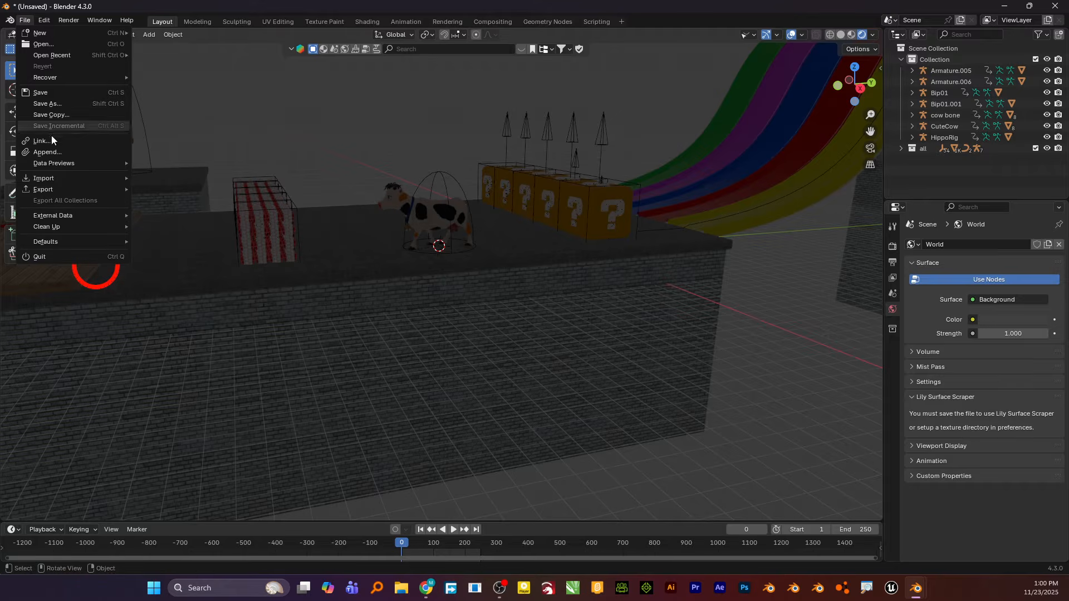
{"action": "left_click", "coordinate": [49, 153]}
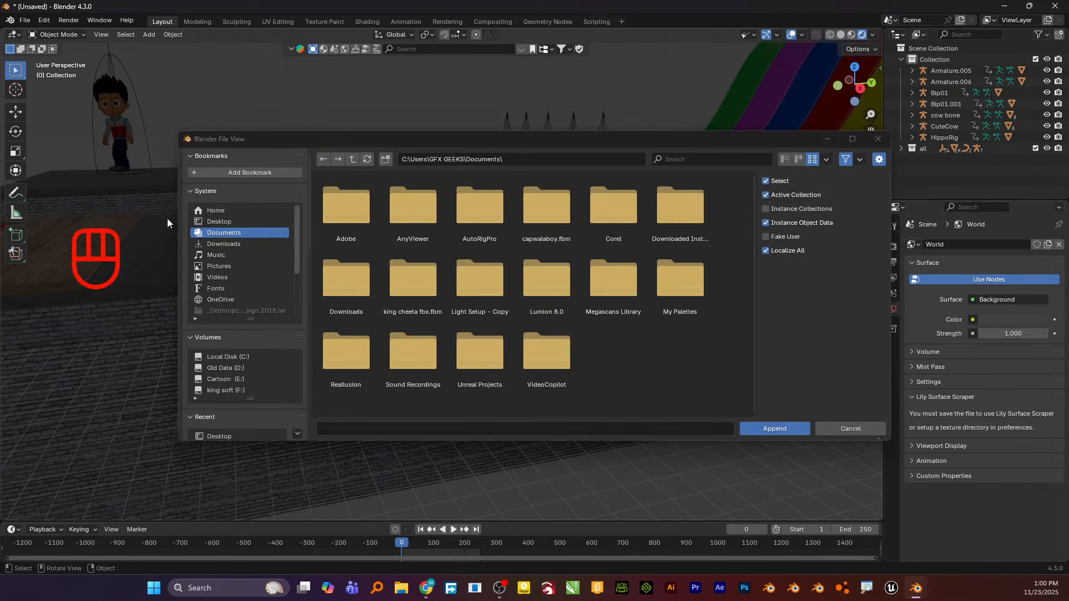
{"action": "scroll", "coordinate": [345, 284], "scroll_direction": "down", "scroll_amount": 5}
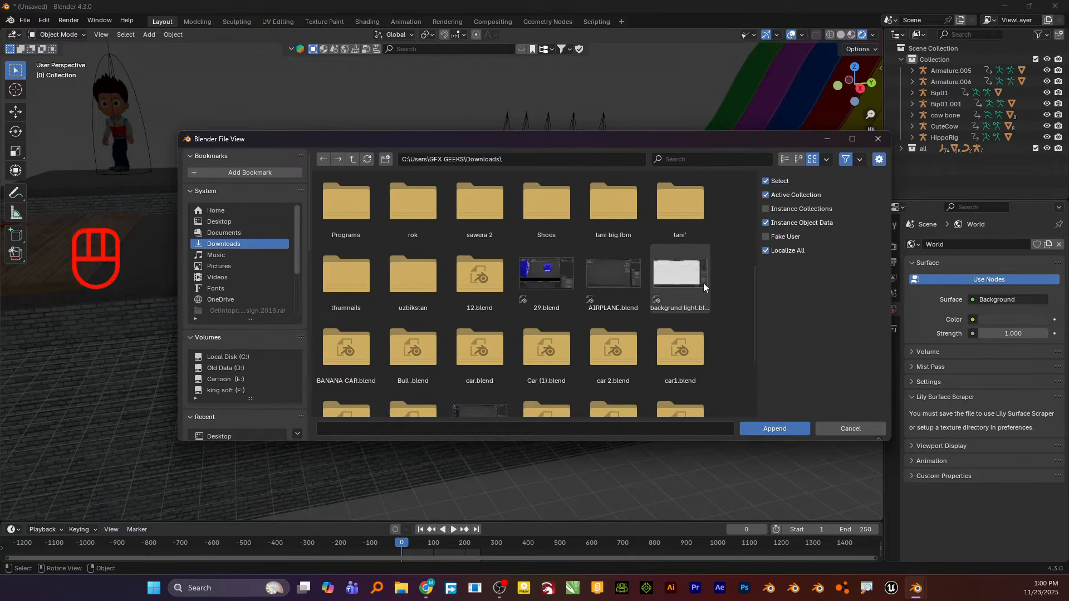
{"action": "left_click", "coordinate": [689, 281]}
{"action": "double_click", "coordinate": [688, 282]}
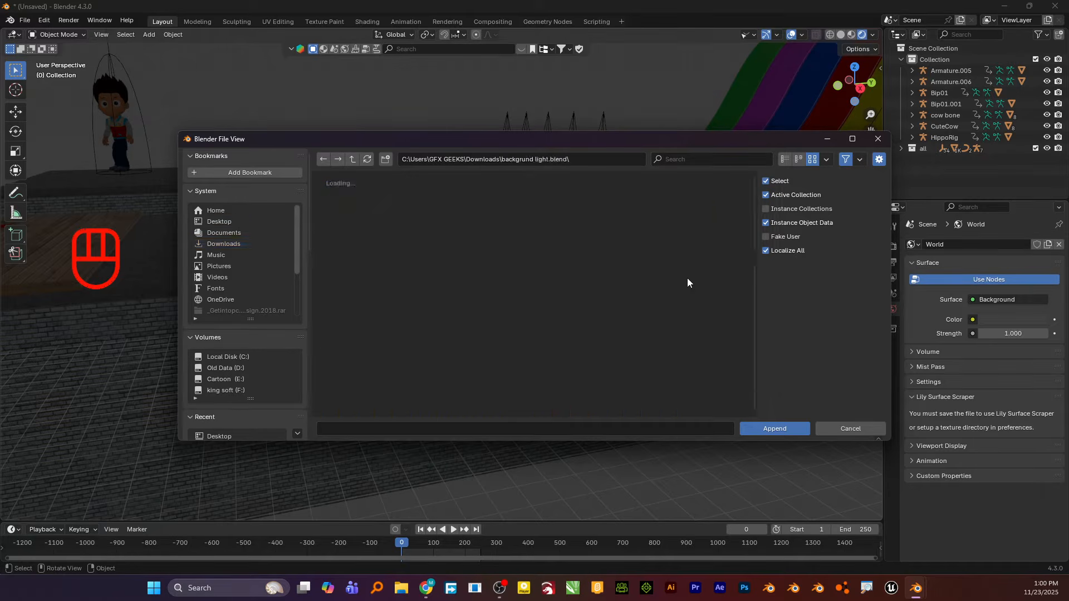
{"action": "double_click", "coordinate": [557, 353]}
{"action": "double_click", "coordinate": [346, 206]}
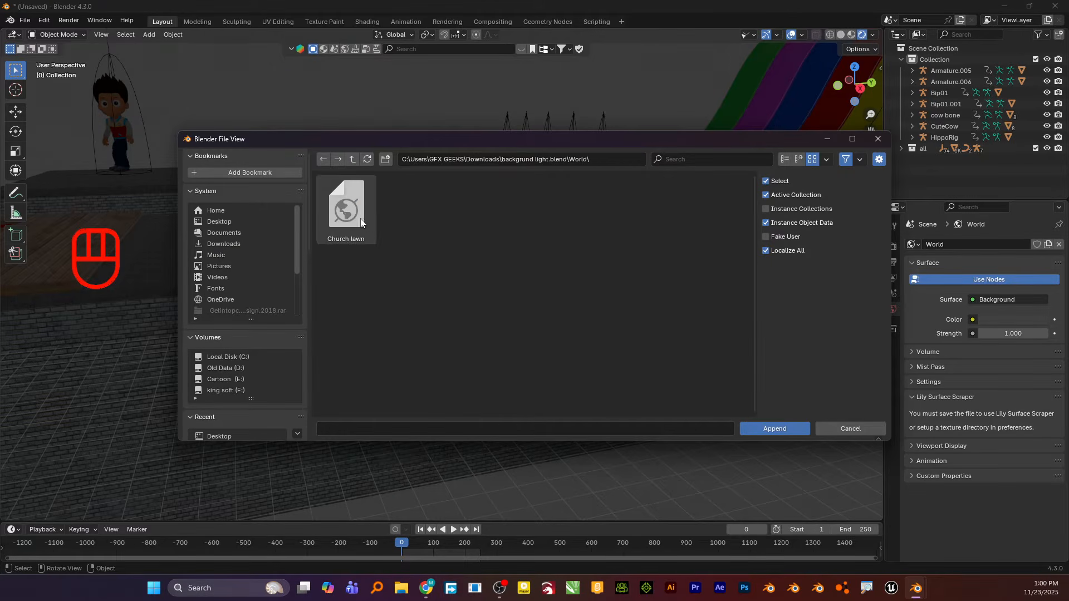
Step: Assign the Church lawn world to the scene and view its lighting closely around the cow
{"action": "left_click", "coordinate": [914, 245]}
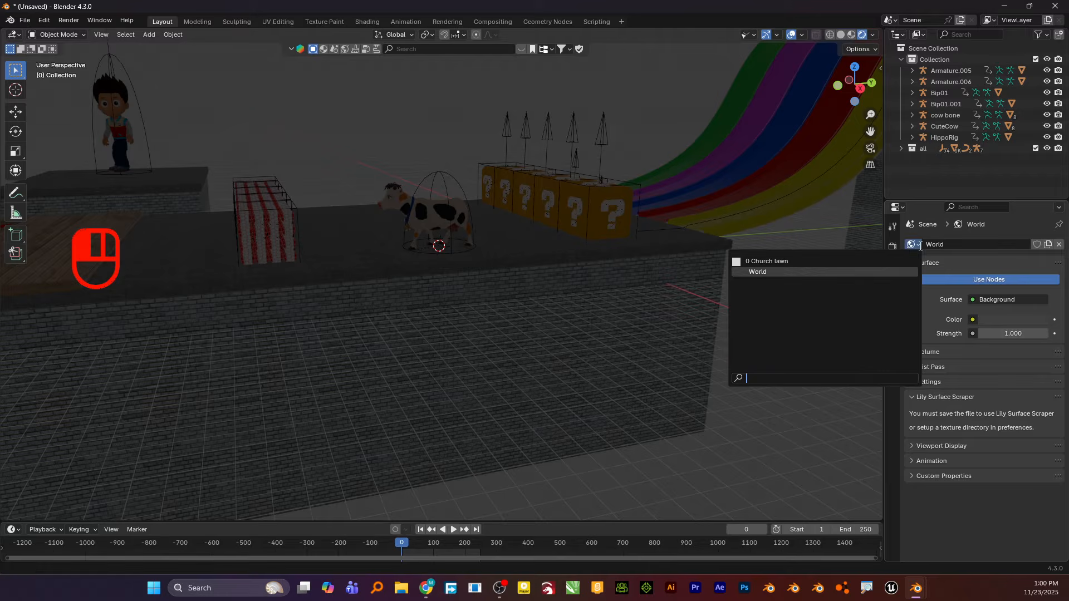
{"action": "left_click", "coordinate": [870, 261]}
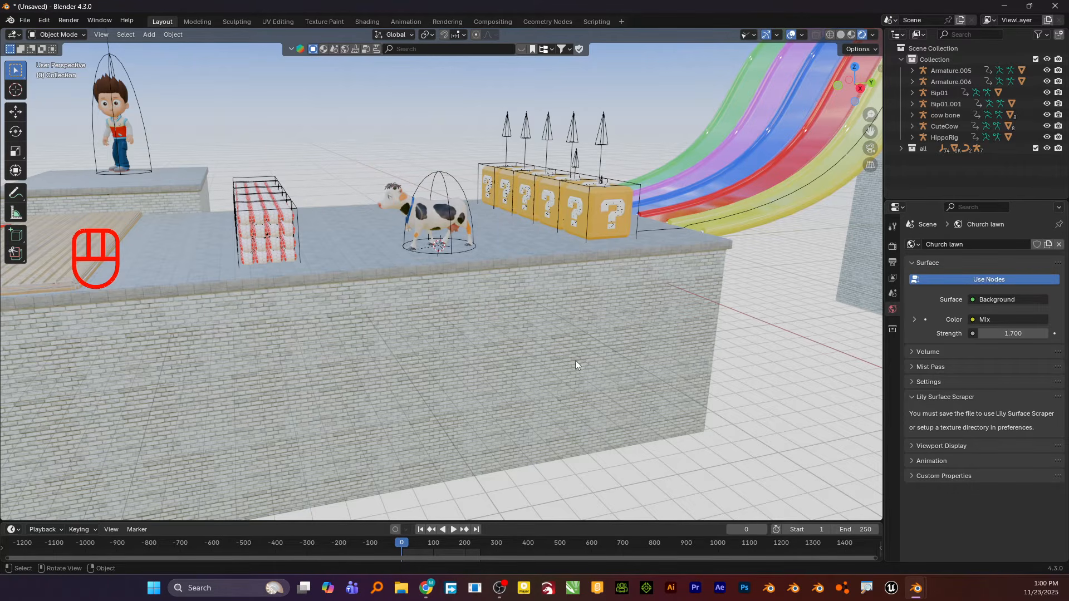
{"action": "scroll", "coordinate": [465, 225], "scroll_direction": "up", "scroll_amount": 2}
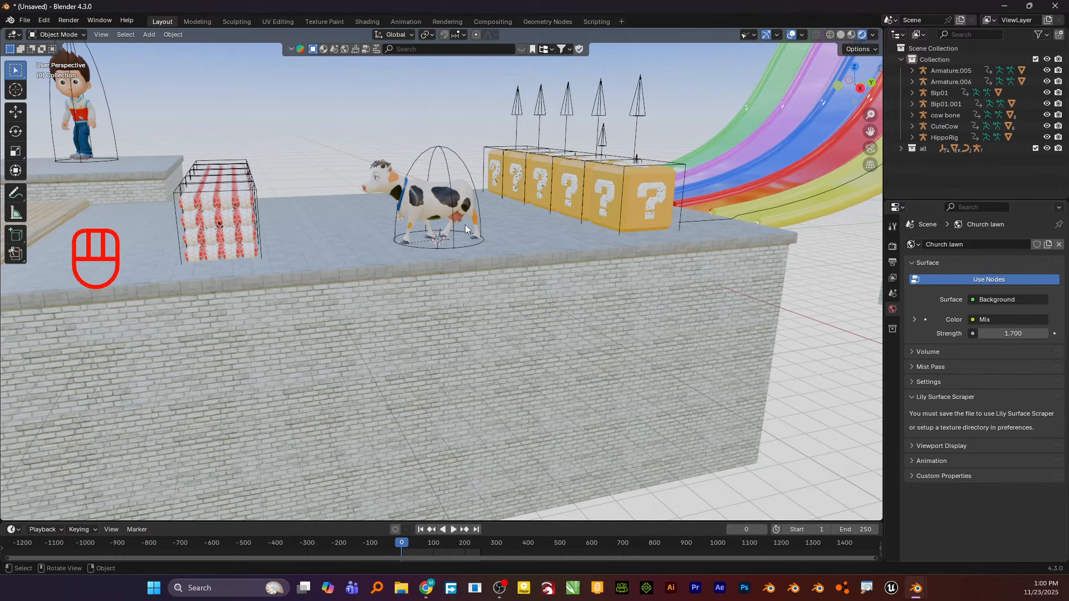
{"action": "scroll", "coordinate": [453, 210], "scroll_direction": "up", "scroll_amount": 3}
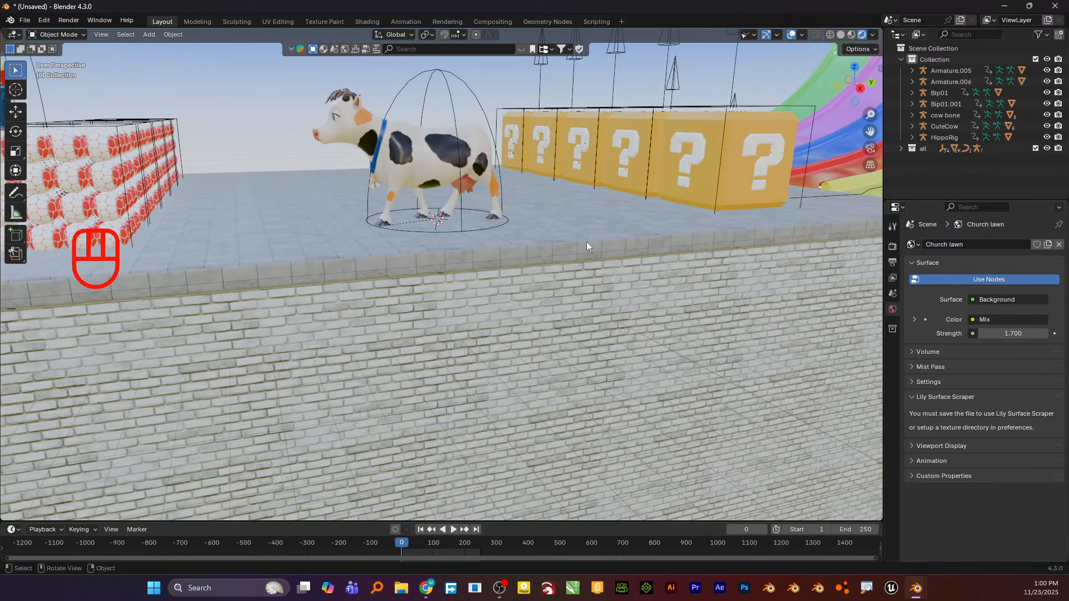
{"action": "middle_click_drag", "start_coordinate": [461, 192], "coordinate": [453, 255], "text": "alt+shift"}
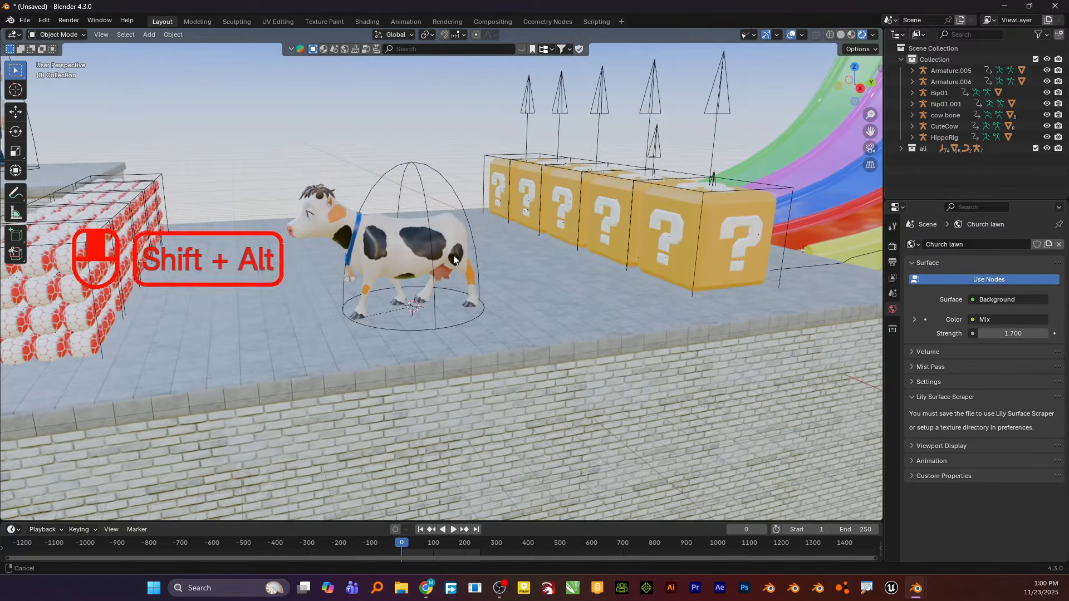
Step: Set the Look to Very High Contrast in the render's Color Management settings
{"action": "left_click", "coordinate": [893, 247]}
{"action": "scroll", "coordinate": [933, 362], "scroll_direction": "down", "scroll_amount": 1}
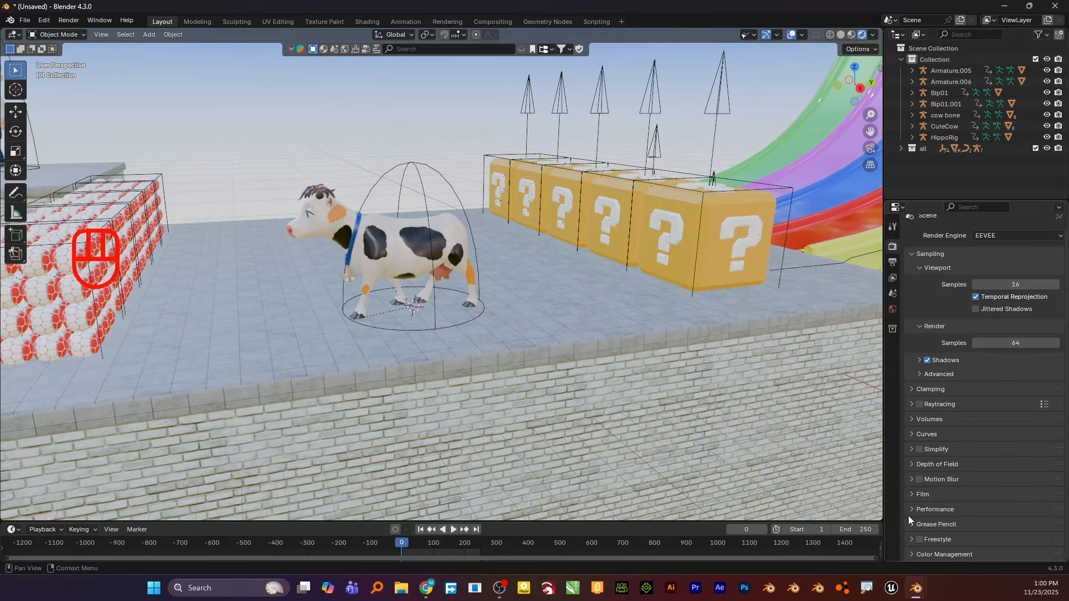
{"action": "left_click", "coordinate": [908, 554]}
{"action": "scroll", "coordinate": [906, 534], "scroll_direction": "down", "scroll_amount": 5}
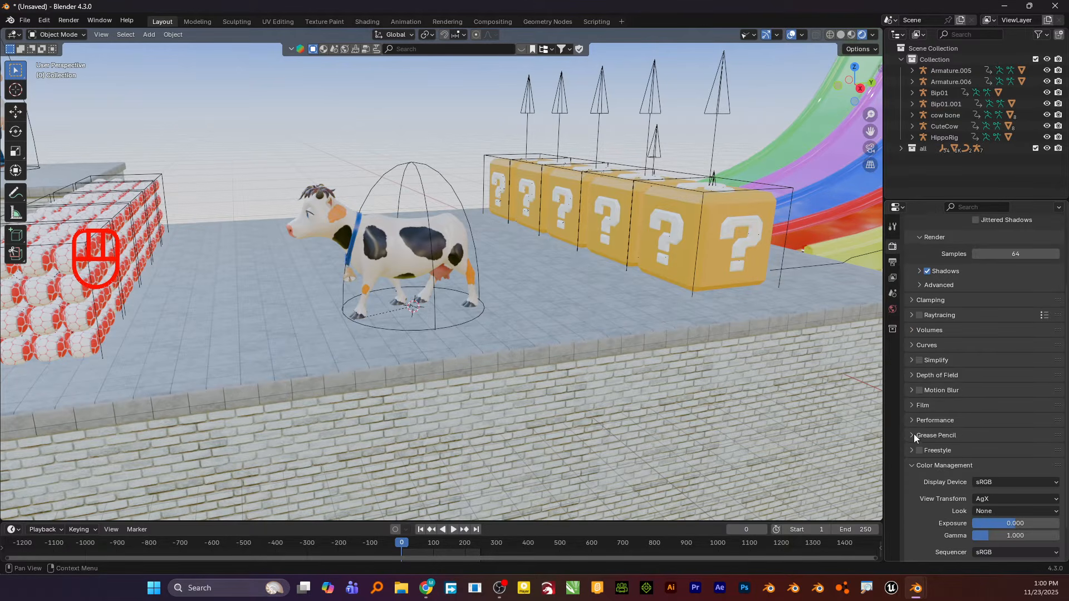
{"action": "left_click", "coordinate": [984, 470]}
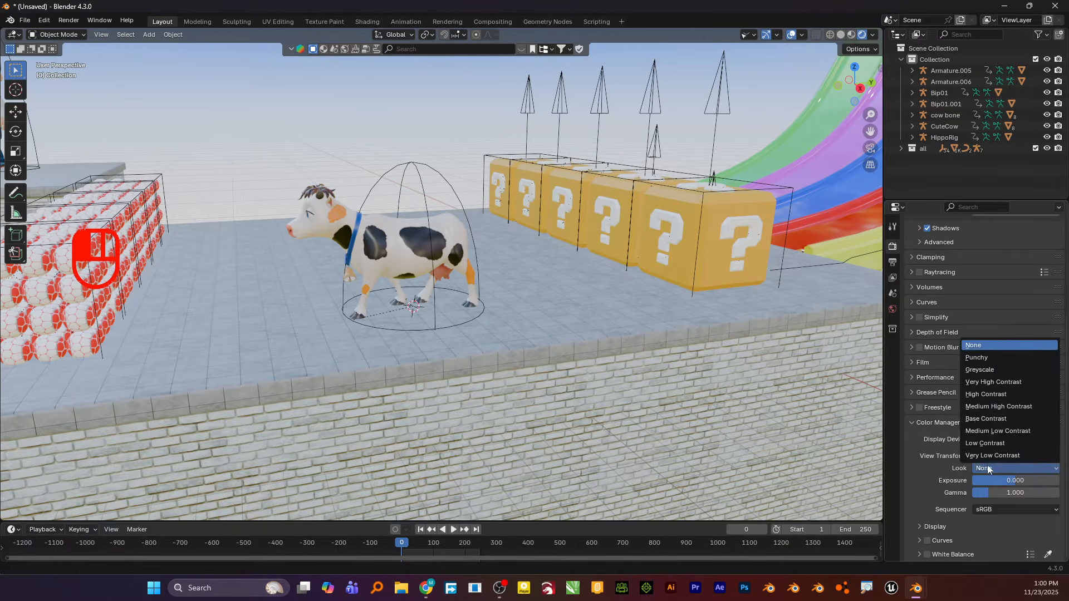
{"action": "left_click", "coordinate": [995, 383]}
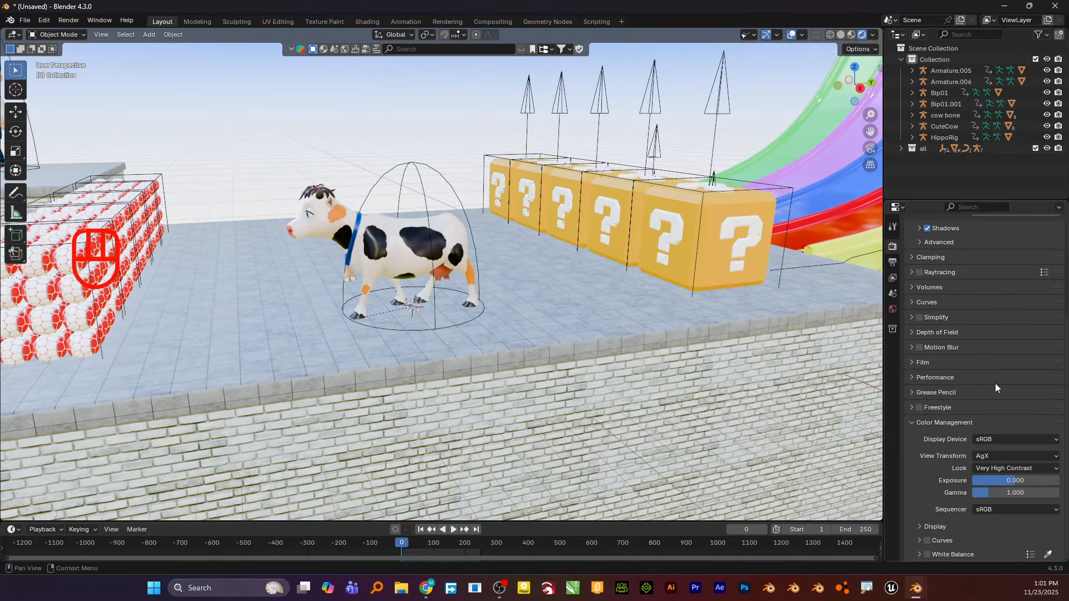
Step: Compare the Standard and Filmic view transforms, return to Standard and lower the exposure to about -1.208
{"action": "left_click", "coordinate": [1002, 456]}
{"action": "left_click", "coordinate": [997, 471]}
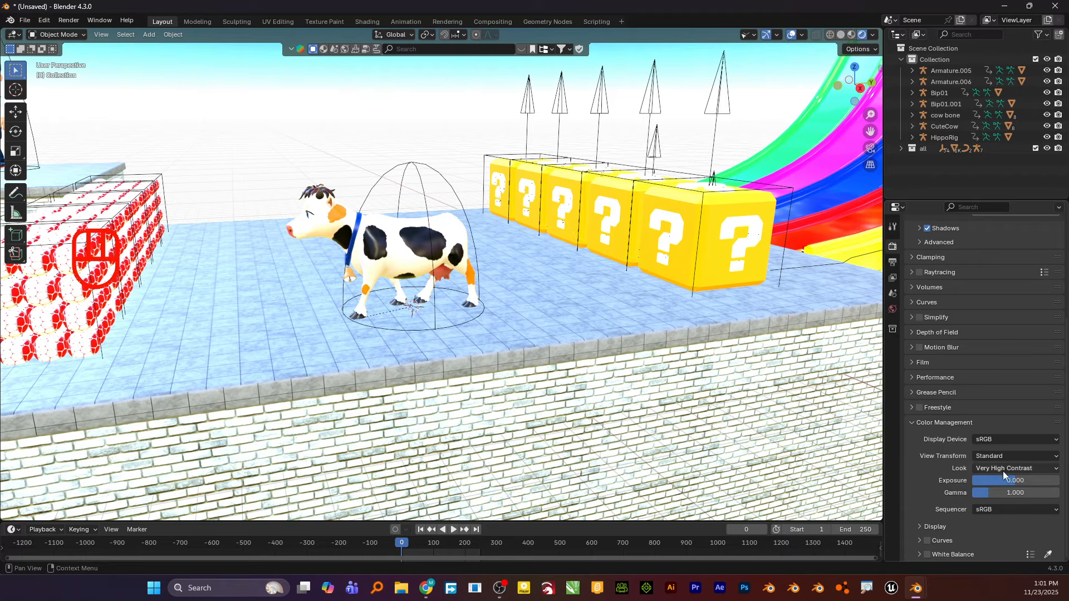
{"action": "left_click", "coordinate": [1004, 457]}
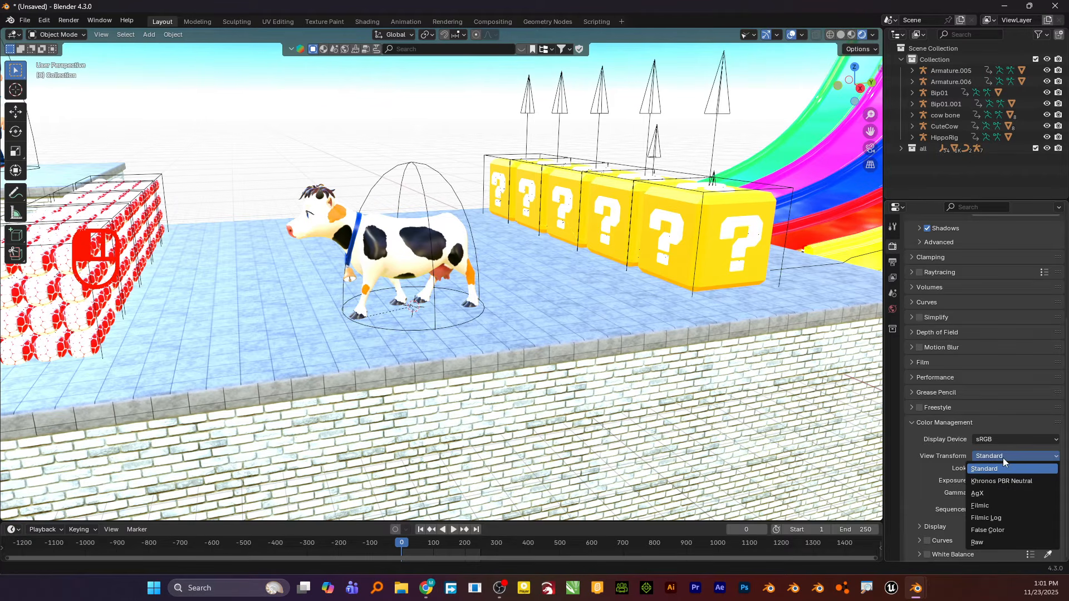
{"action": "left_click", "coordinate": [991, 506]}
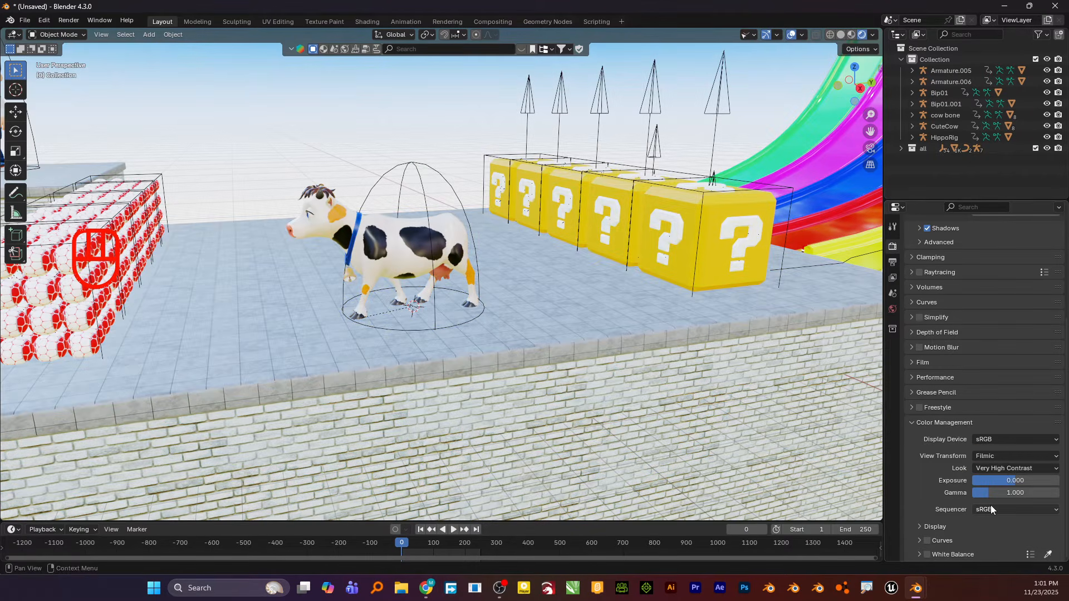
{"action": "left_click", "coordinate": [995, 457]}
{"action": "left_click", "coordinate": [994, 469]}
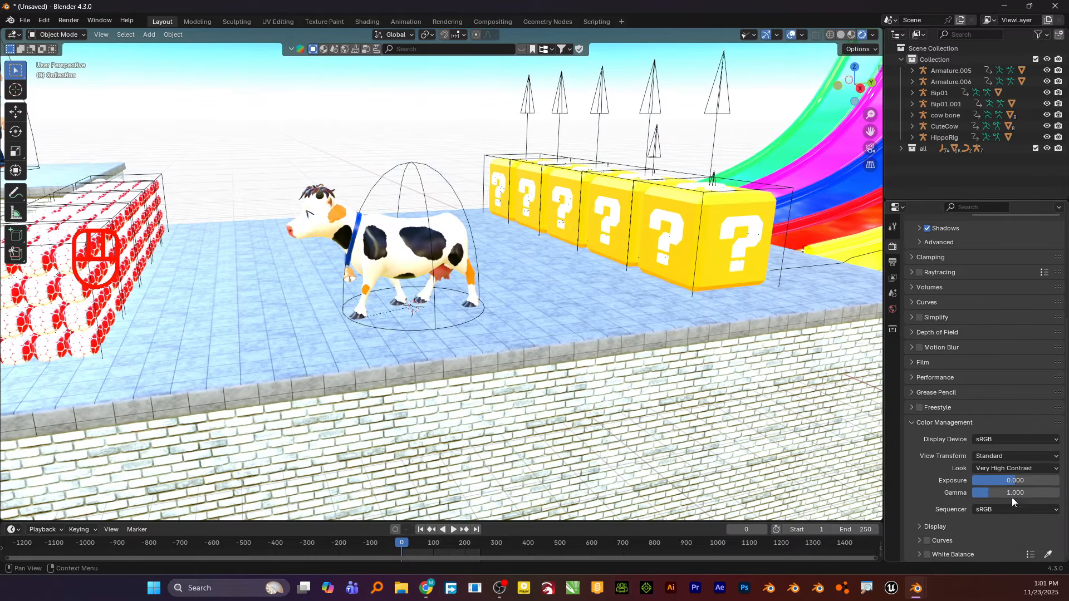
{"action": "left_click_drag", "start_coordinate": [1011, 481], "coordinate": [986, 481], "text": "shift"}
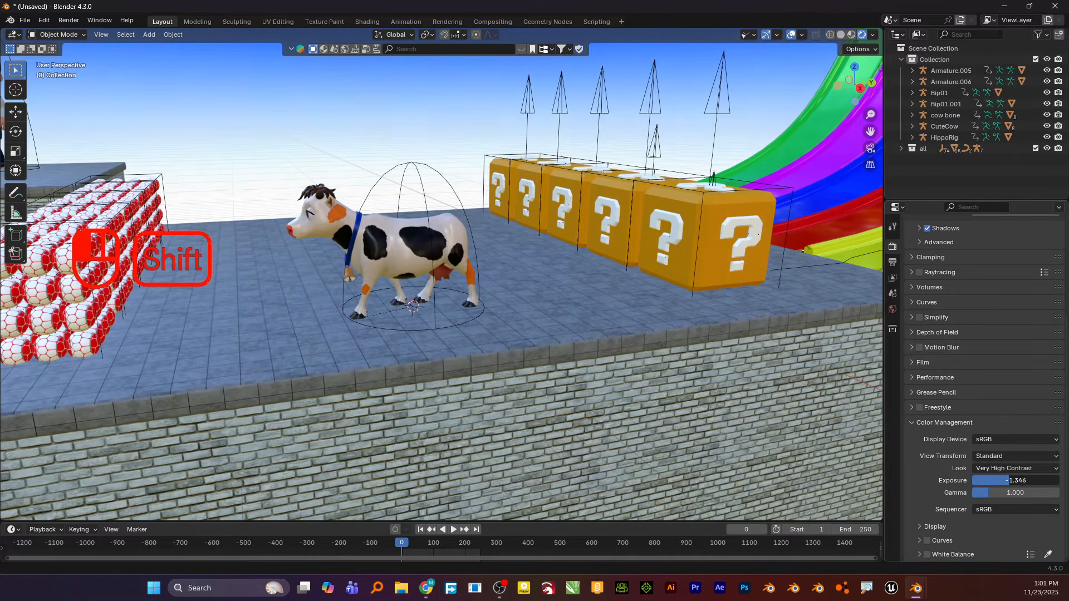
{"action": "left_click_drag", "start_coordinate": [987, 481], "coordinate": [987, 481], "text": "shift"}
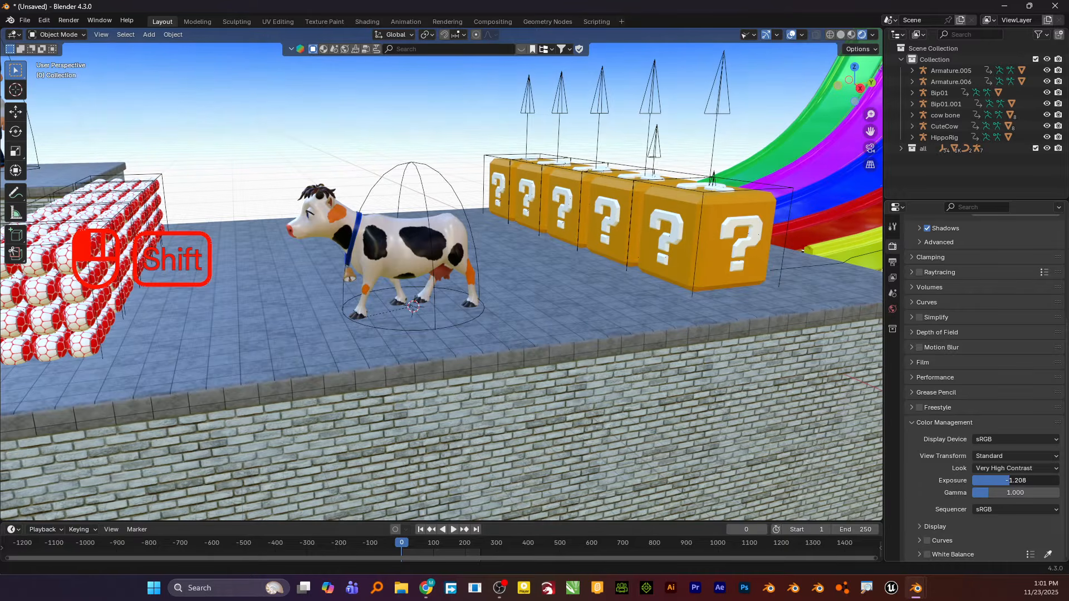
Step: Set the view transform to Filmic and the exposure to about -0.887
{"action": "left_click", "coordinate": [994, 457]}
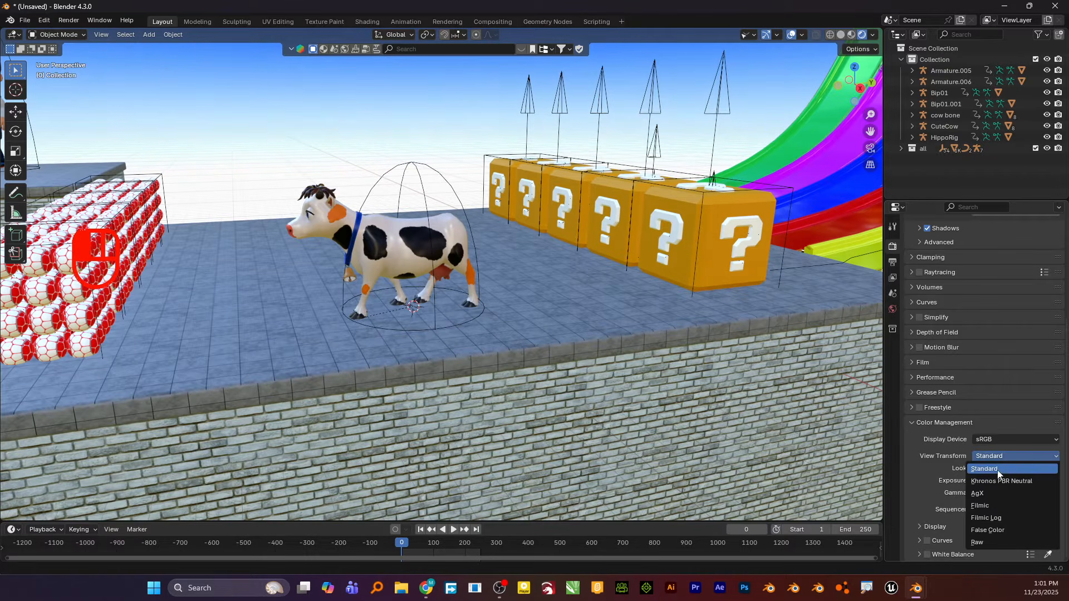
{"action": "left_click", "coordinate": [991, 503]}
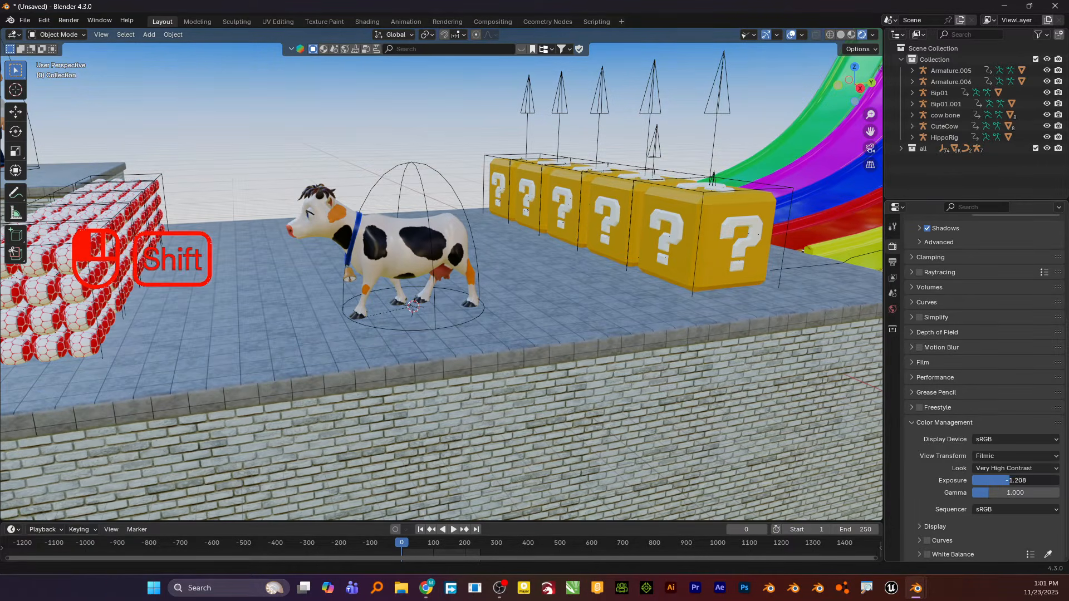
{"action": "left_click_drag", "start_coordinate": [998, 481], "coordinate": [1004, 482], "text": "shift"}
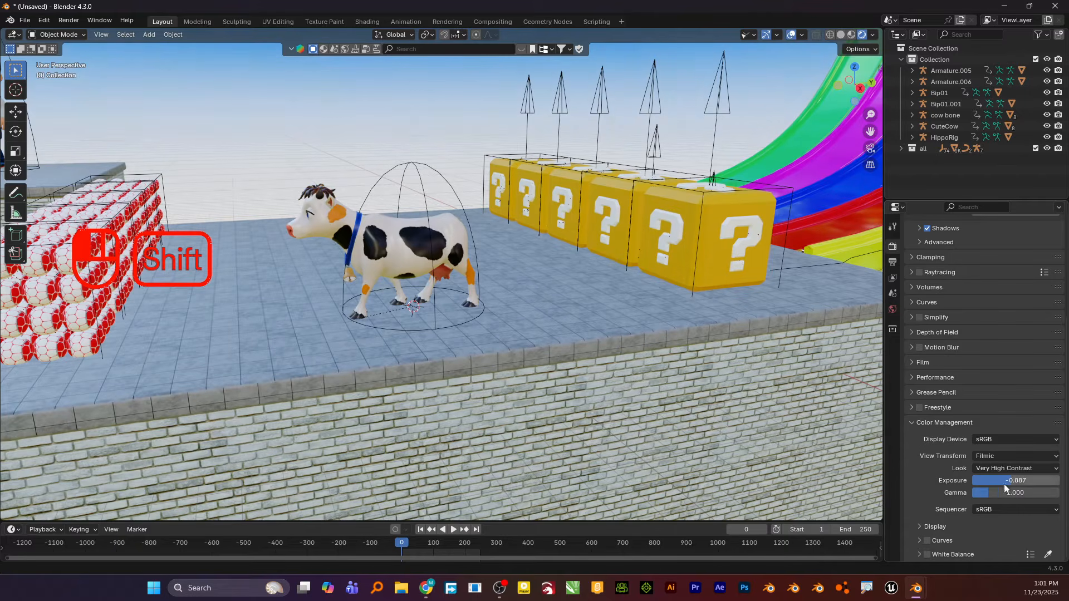
{"action": "left_click", "coordinate": [991, 440]}
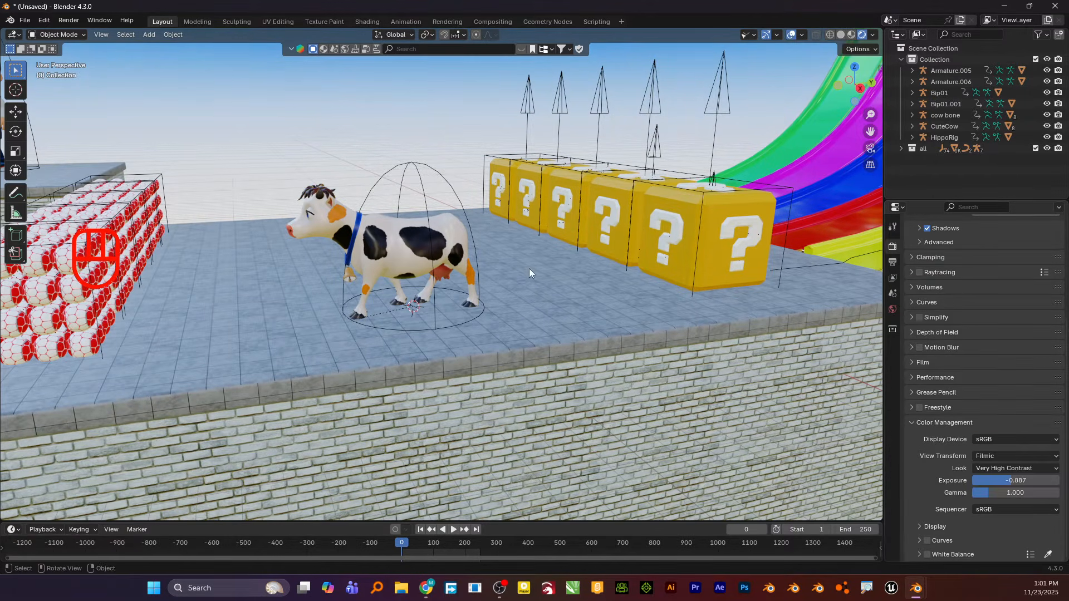
Step: Split the viewport side by side and make the new area a Shader Editor showing the World nodes, with its sidebar hidden
{"action": "scroll", "coordinate": [362, 229], "scroll_direction": "up", "scroll_amount": 3}
{"action": "middle_click_drag", "start_coordinate": [351, 223], "coordinate": [548, 295], "text": "alt+shift"}
{"action": "scroll", "coordinate": [579, 340], "scroll_direction": "down", "scroll_amount": 3}
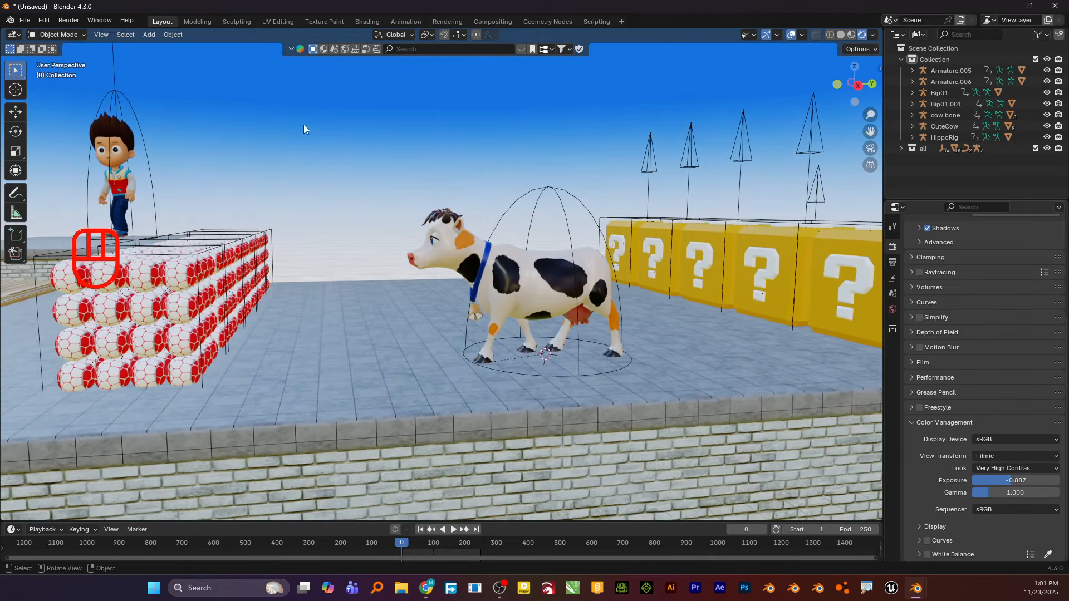
{"action": "left_click_drag", "start_coordinate": [2, 26], "coordinate": [409, 71]}
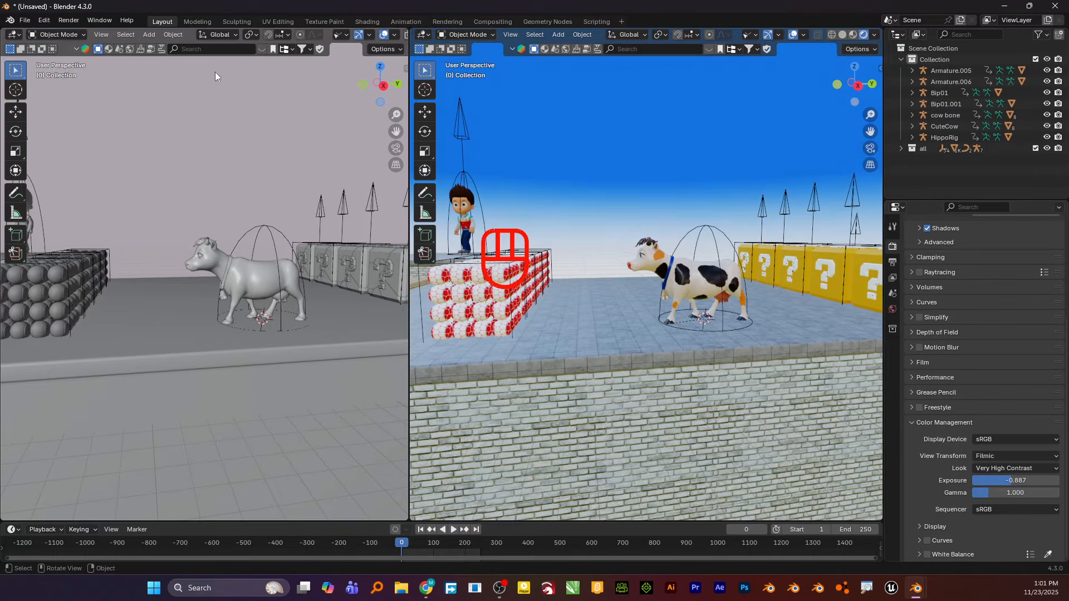
{"action": "left_click", "coordinate": [21, 34]}
{"action": "left_click", "coordinate": [51, 143]}
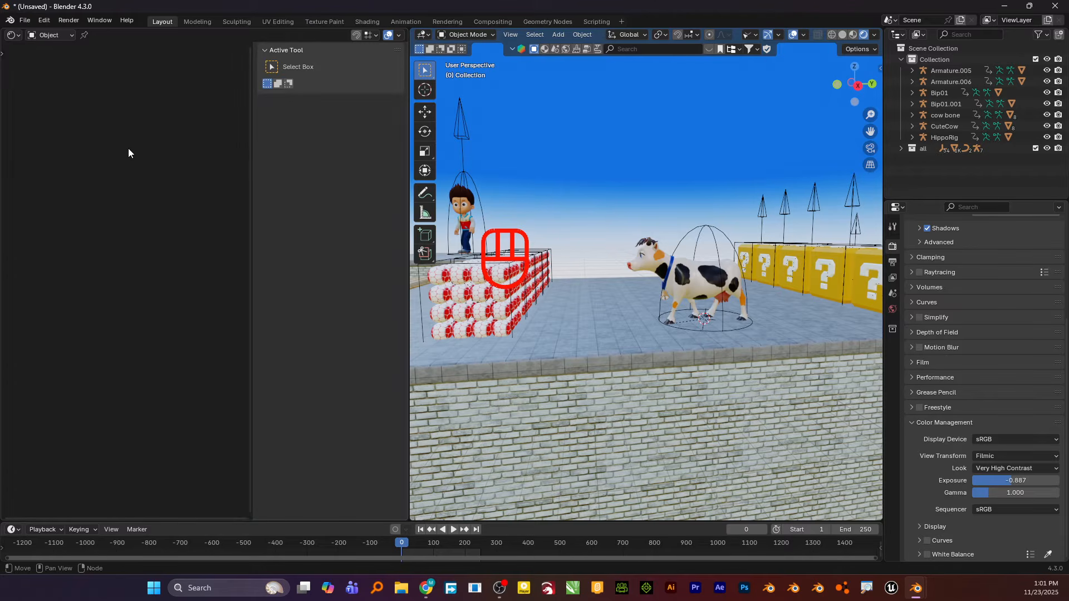
{"action": "key", "text": "n"}
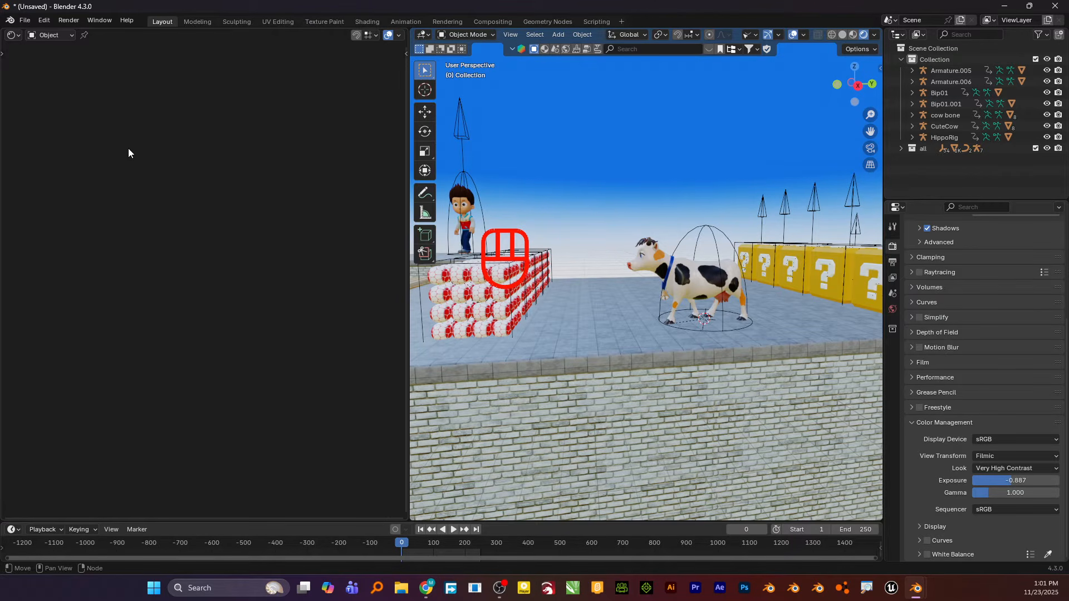
{"action": "left_click", "coordinate": [56, 34]}
{"action": "left_click", "coordinate": [52, 73]}
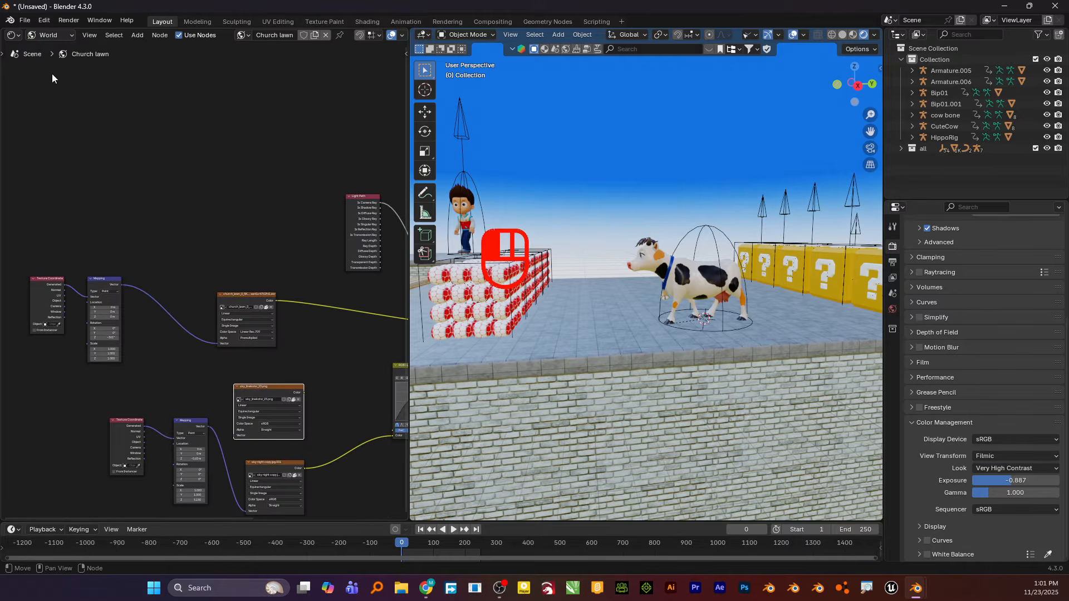
Step: Add a control point near the middle of the combined curve in the RGB Curves node, at about 0.49, 0.49
{"action": "scroll", "coordinate": [235, 271], "scroll_direction": "up", "scroll_amount": 6}
{"action": "middle_click_drag", "start_coordinate": [248, 250], "coordinate": [136, 172], "text": "shift"}
{"action": "scroll", "coordinate": [261, 296], "scroll_direction": "up", "scroll_amount": 3}
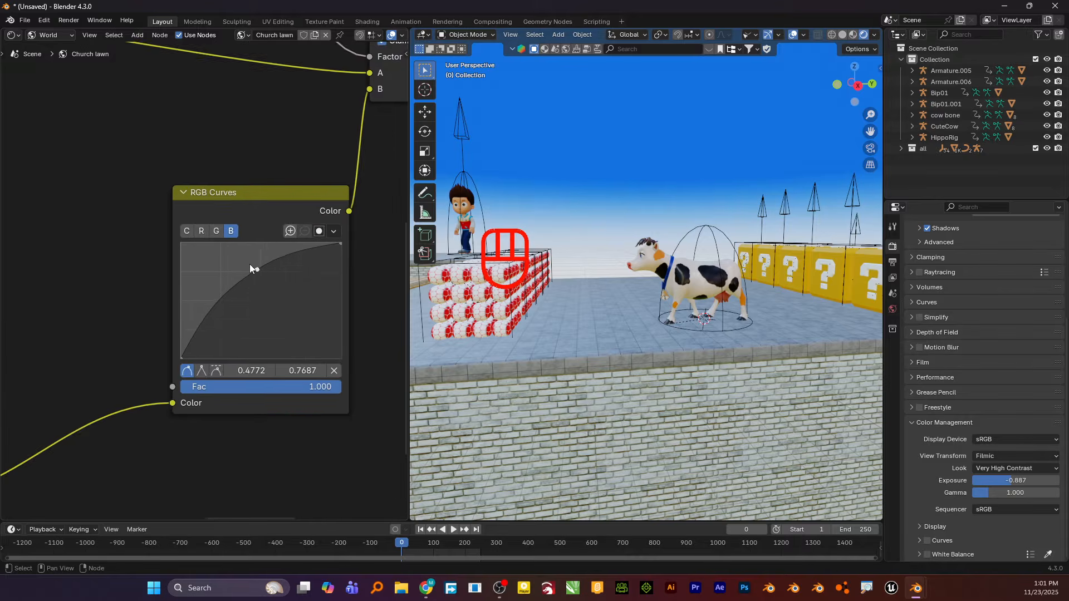
{"action": "scroll", "coordinate": [223, 252], "scroll_direction": "up", "scroll_amount": 1}
{"action": "left_click", "coordinate": [185, 222]}
{"action": "left_click", "coordinate": [268, 303]}
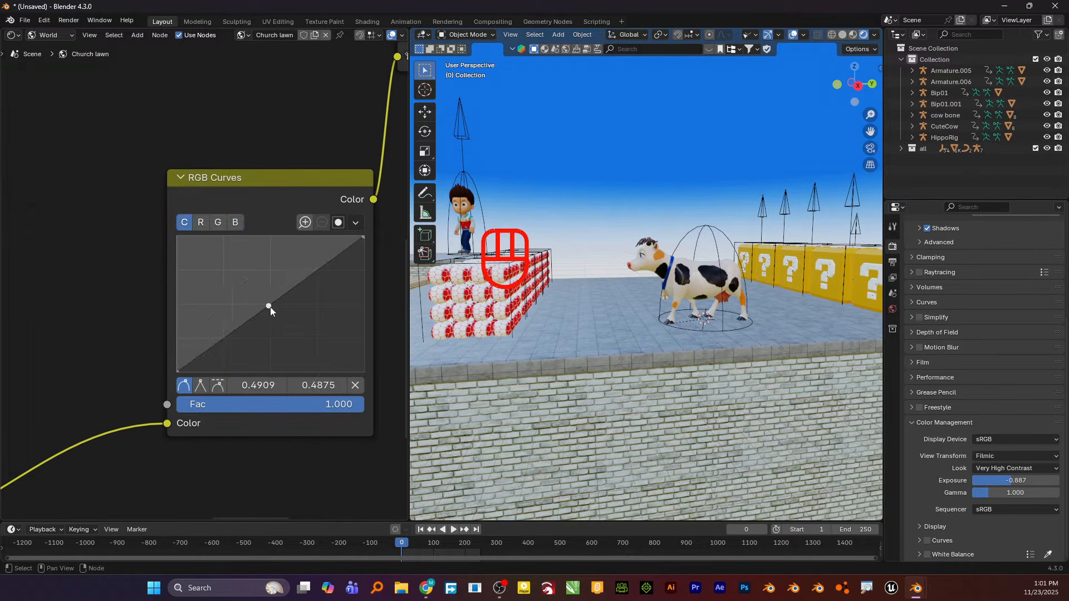
Step: Move the RGB Curves node's middle control point to about 0.686, 0.306 and widen the 3D viewport
{"action": "left_click_drag", "start_coordinate": [269, 306], "coordinate": [305, 330]}
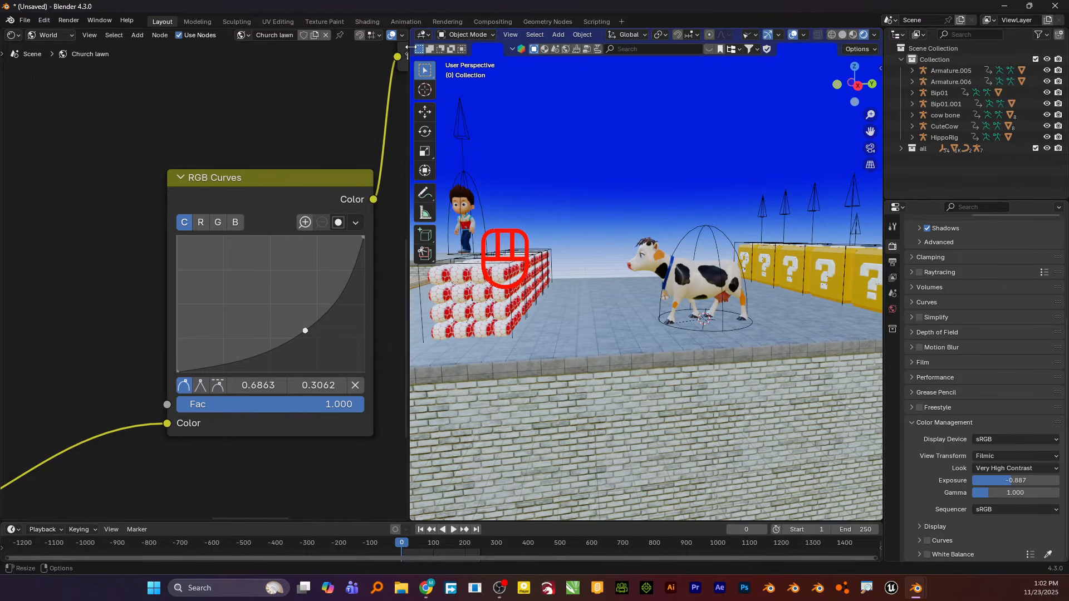
{"action": "left_click_drag", "start_coordinate": [409, 54], "coordinate": [373, 54]}
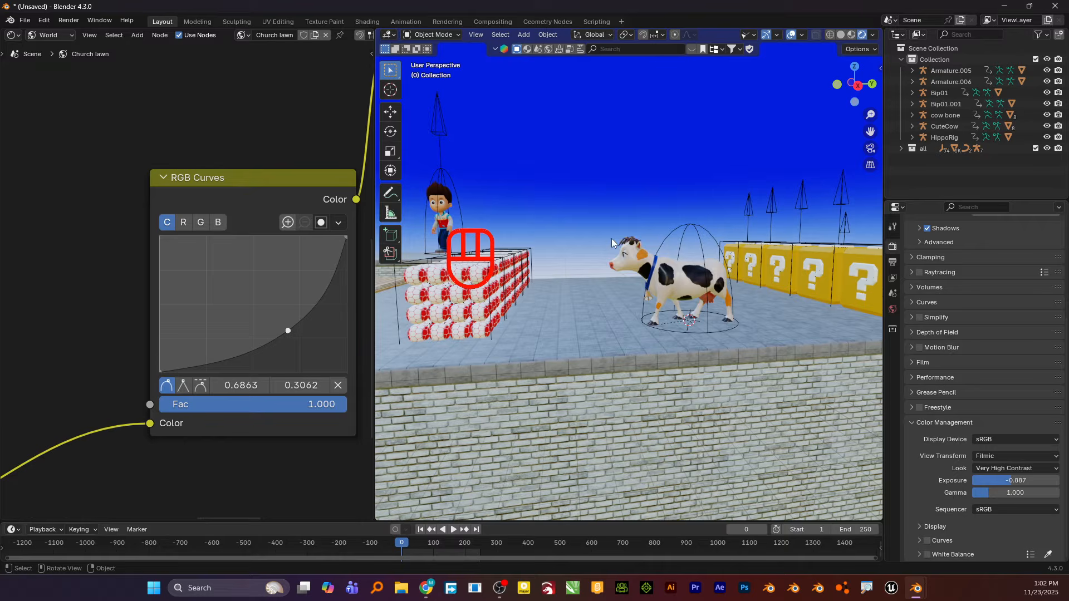
Step: Switch the Shader Editor to the cow body's object material and frame its Principled BSDF node
{"action": "left_click", "coordinate": [665, 275]}
{"action": "left_click", "coordinate": [72, 35]}
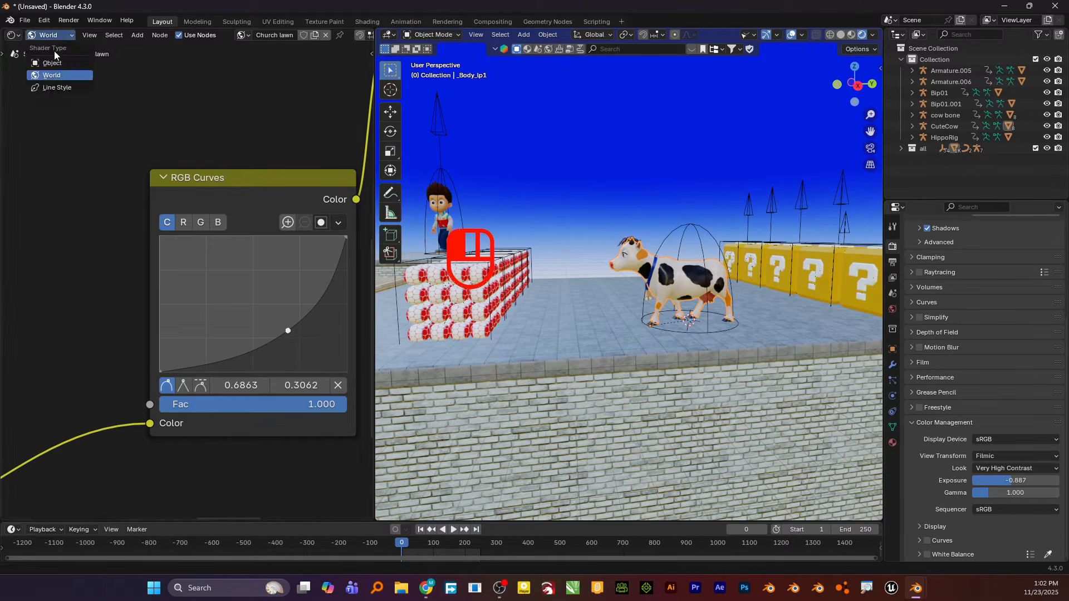
{"action": "left_click", "coordinate": [55, 61]}
{"action": "scroll", "coordinate": [195, 259], "scroll_direction": "down", "scroll_amount": 5}
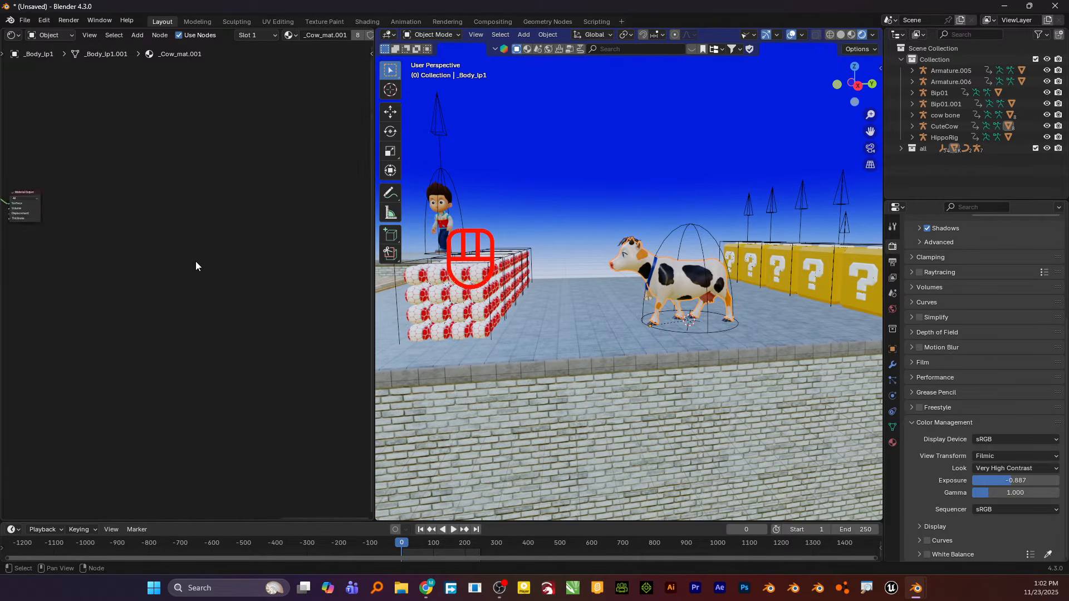
{"action": "left_click_drag", "start_coordinate": [117, 245], "coordinate": [238, 248], "text": "alt+shift"}
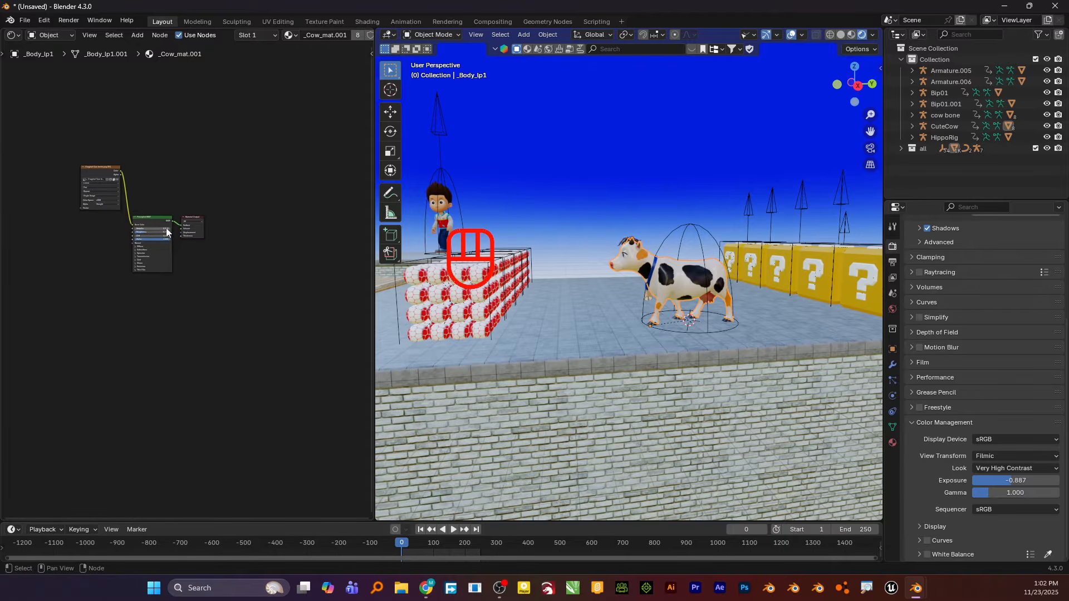
{"action": "scroll", "coordinate": [166, 228], "scroll_direction": "up", "scroll_amount": 7}
{"action": "left_click_drag", "start_coordinate": [118, 179], "coordinate": [216, 268], "text": "alt+shift"}
{"action": "scroll", "coordinate": [195, 277], "scroll_direction": "up", "scroll_amount": 3}
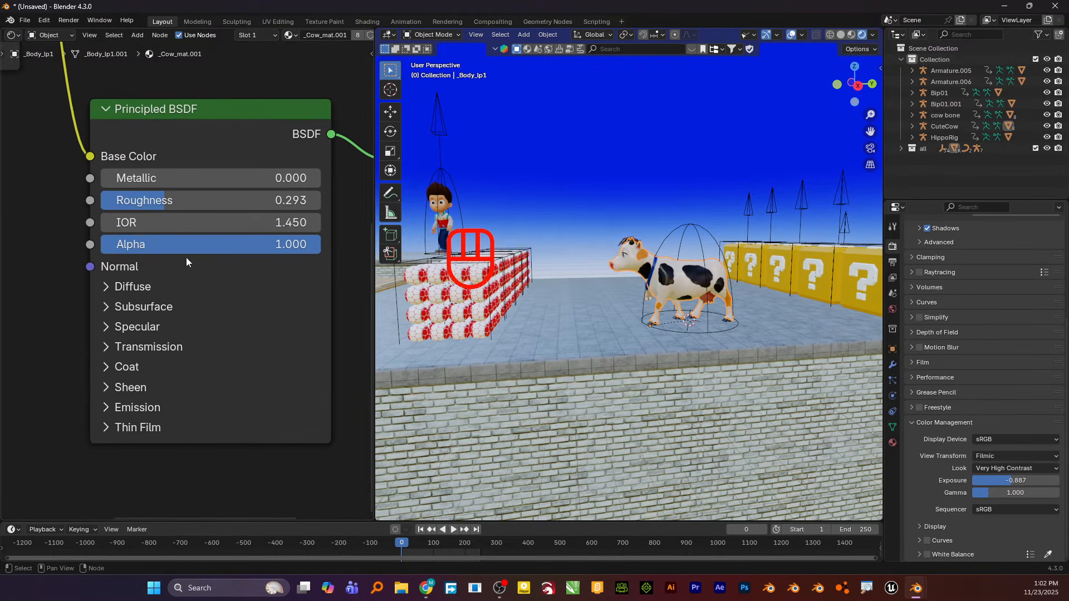
{"action": "scroll", "coordinate": [184, 255], "scroll_direction": "up", "scroll_amount": 3}
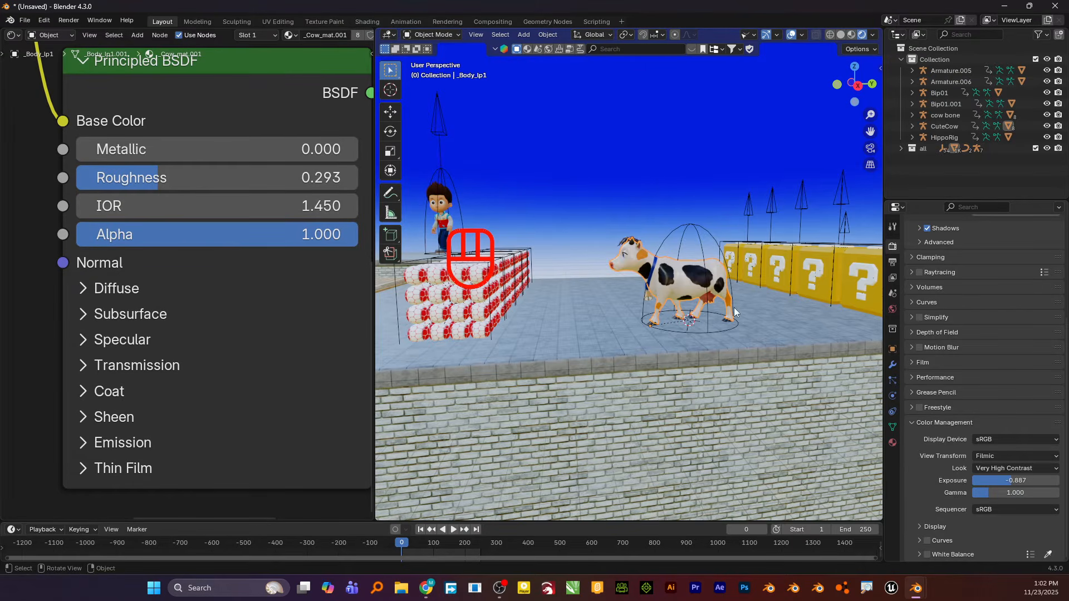
Step: Set the cow material's roughness to about 0.307 while viewing the cow's body up close
{"action": "scroll", "coordinate": [736, 298], "scroll_direction": "up", "scroll_amount": 5}
{"action": "left_click_drag", "start_coordinate": [737, 298], "coordinate": [712, 280], "text": "alt+shift"}
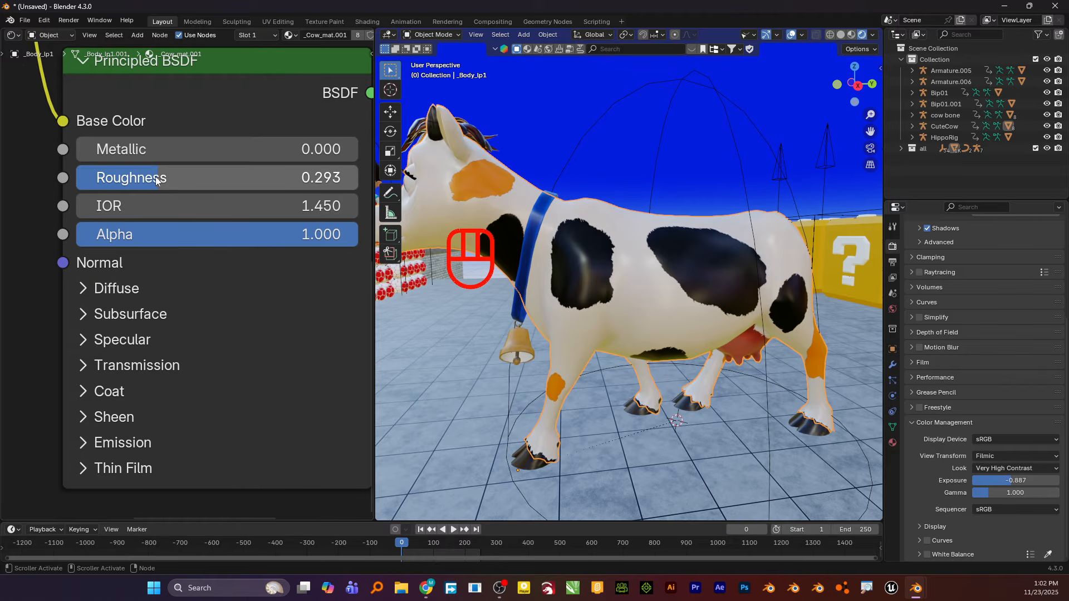
{"action": "mouse_move", "coordinate": [155, 177]}
{"action": "left_mouse_down"}
{"action": "mouse_move", "coordinate": [120, 177]}
{"action": "mouse_move", "coordinate": [163, 181]}
{"action": "left_mouse_up"}
Step: Set the cow material's specular IOR Level to 0.200 and its Metallic value to about 0.018
{"action": "left_click", "coordinate": [102, 339]}
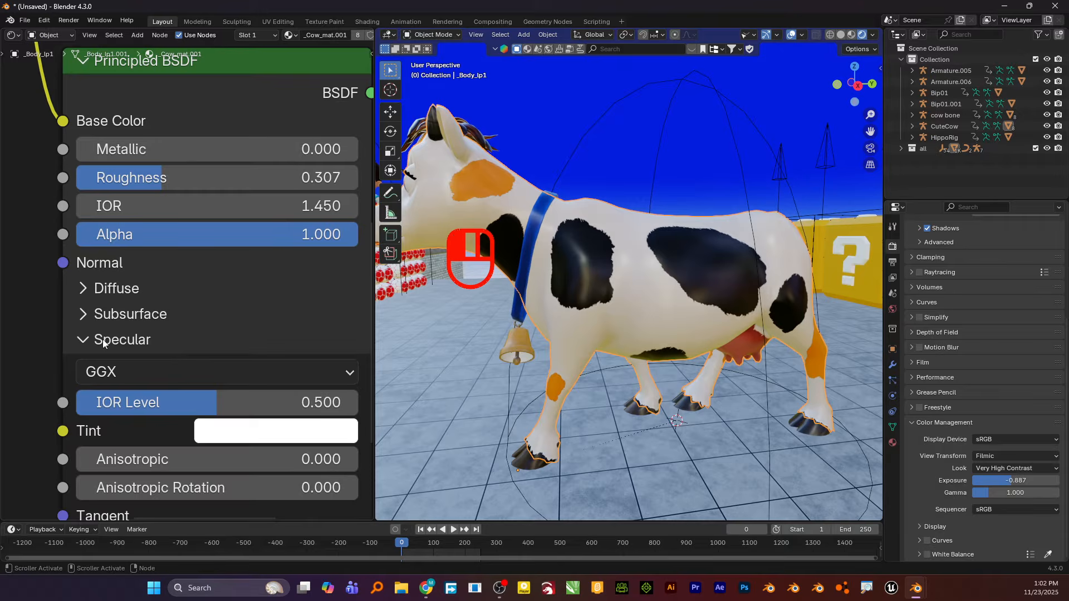
{"action": "left_click_drag", "start_coordinate": [226, 402], "coordinate": [161, 403]}
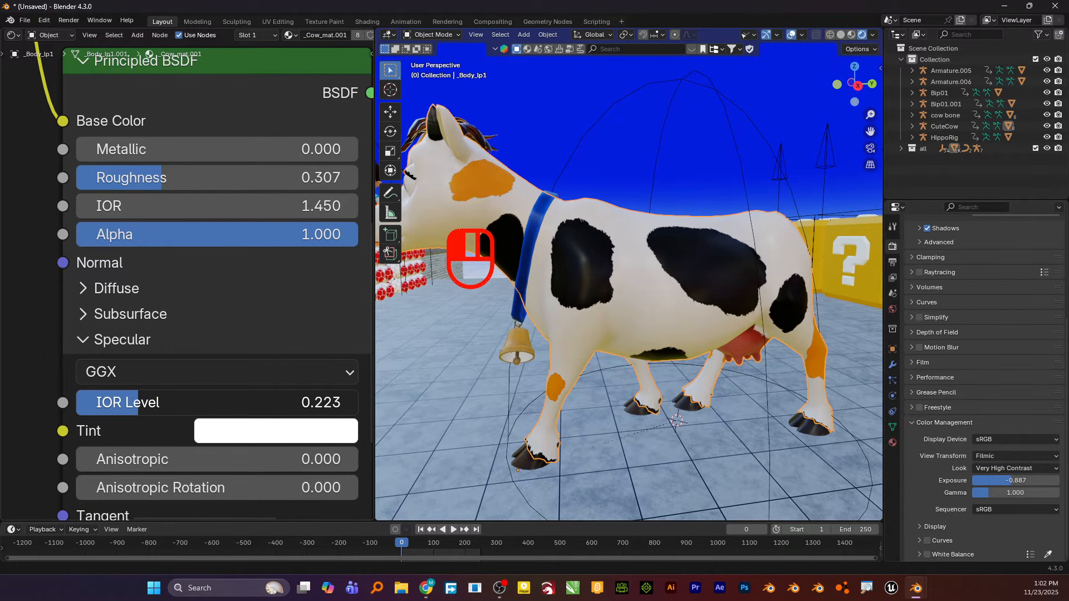
{"action": "left_click_drag", "start_coordinate": [154, 402], "coordinate": [143, 402]}
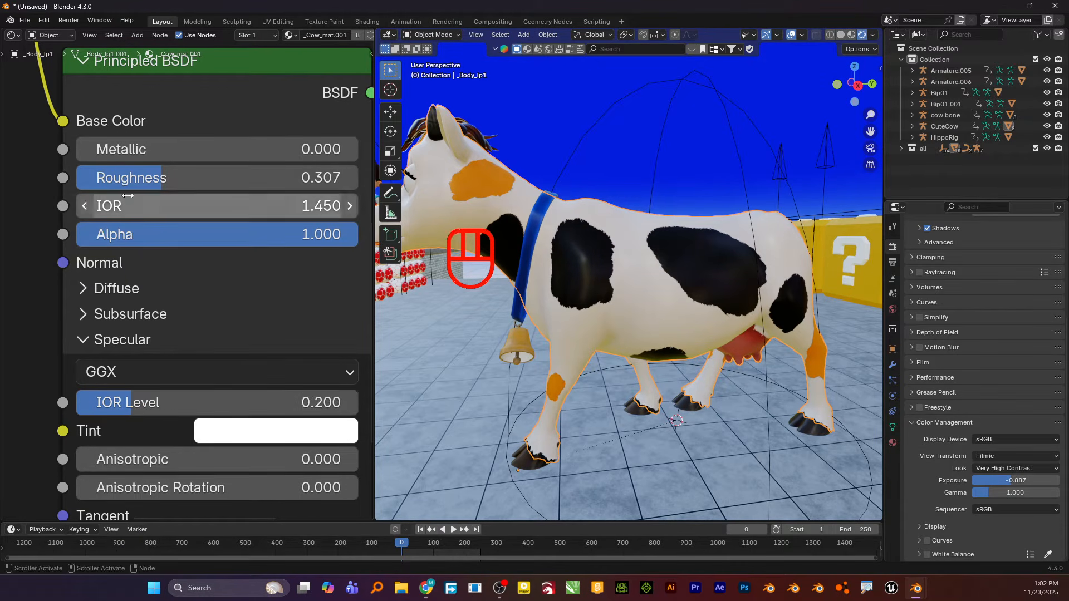
{"action": "left_click_drag", "start_coordinate": [146, 150], "coordinate": [97, 153]}
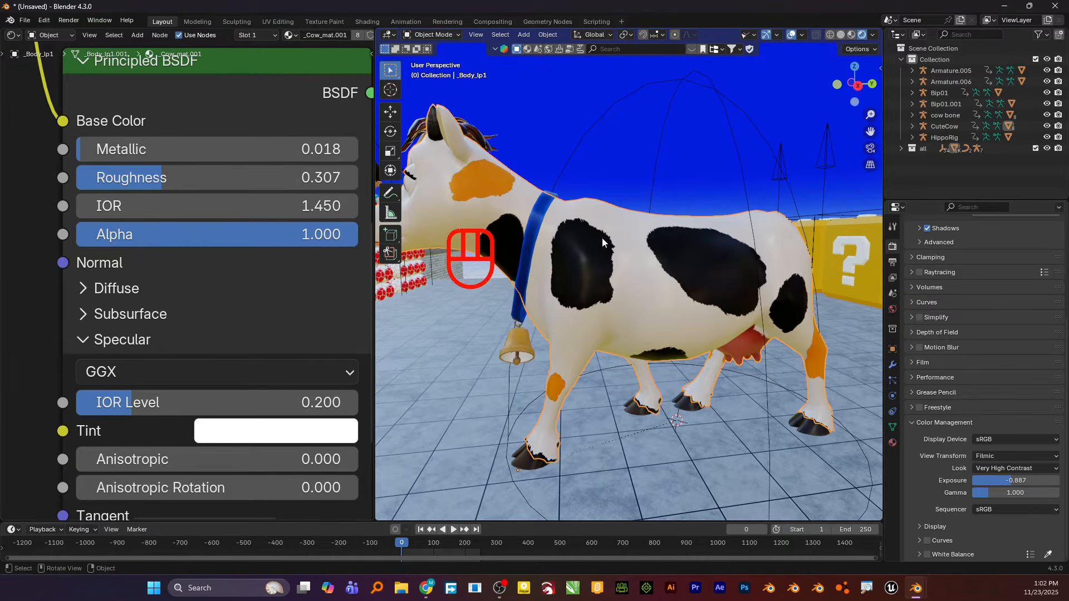
Step: Play the animation to frame 13 and examine the cow's shading from several angles
{"action": "key", "text": "space"}
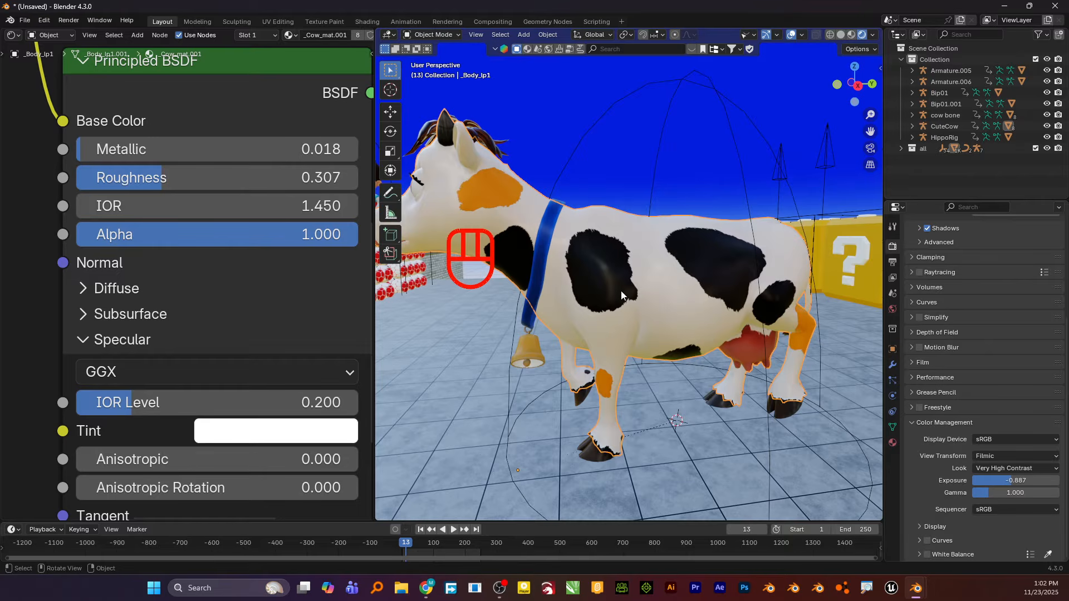
{"action": "middle_click_drag", "start_coordinate": [624, 300], "coordinate": [642, 293]}
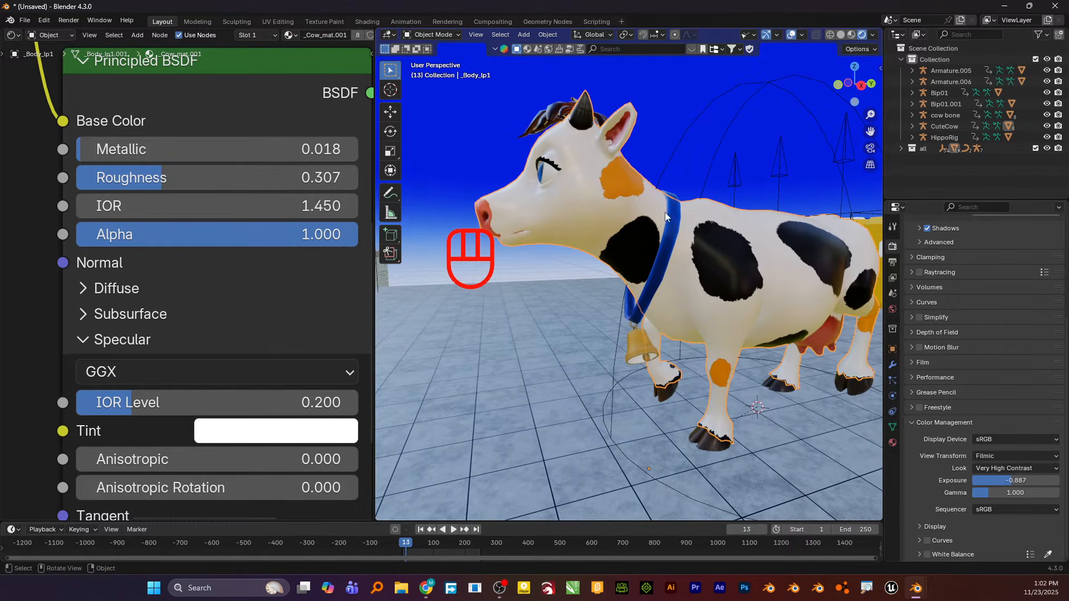
{"action": "scroll", "coordinate": [666, 216], "scroll_direction": "down", "scroll_amount": 3}
{"action": "middle_click_drag", "start_coordinate": [660, 222], "coordinate": [625, 256], "text": "alt+shift"}
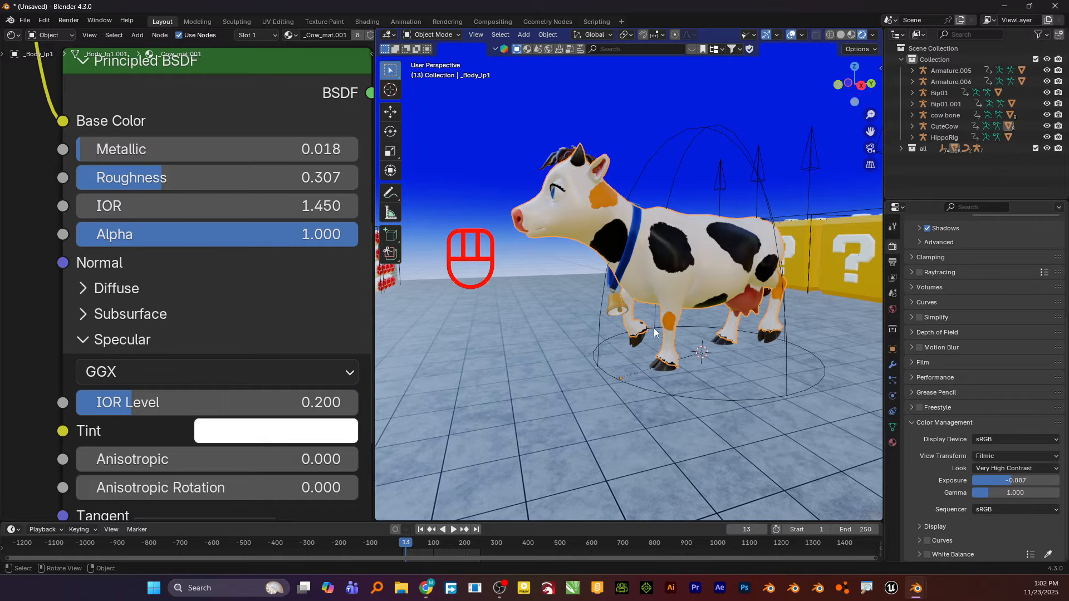
{"action": "left_click_drag", "start_coordinate": [654, 332], "coordinate": [661, 329], "text": "alt"}
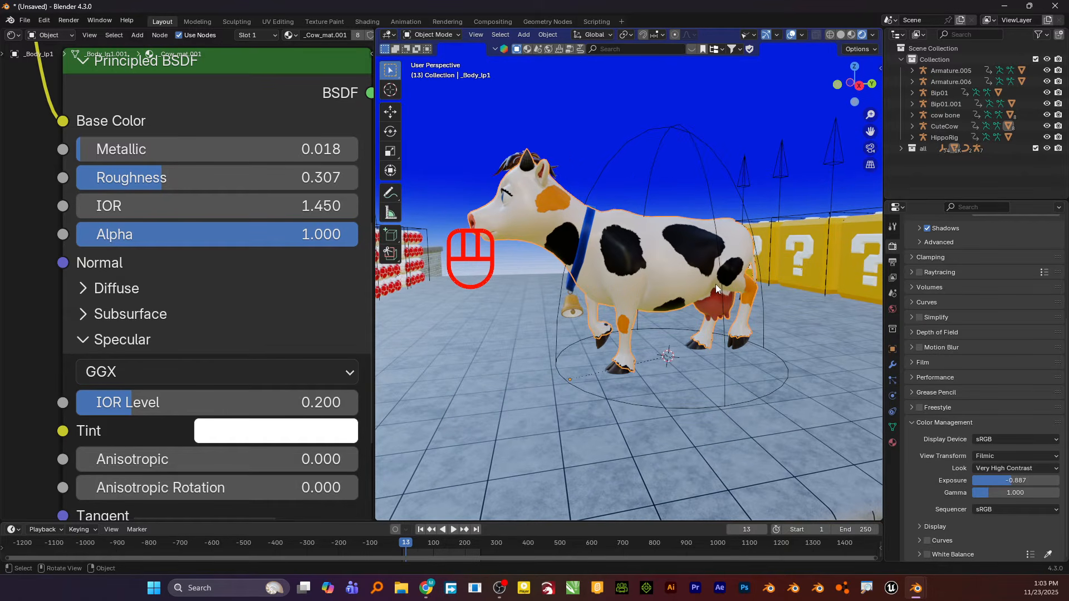
Step: Append the water plane object from backgrund light.blend into the scene
{"action": "left_click", "coordinate": [25, 21]}
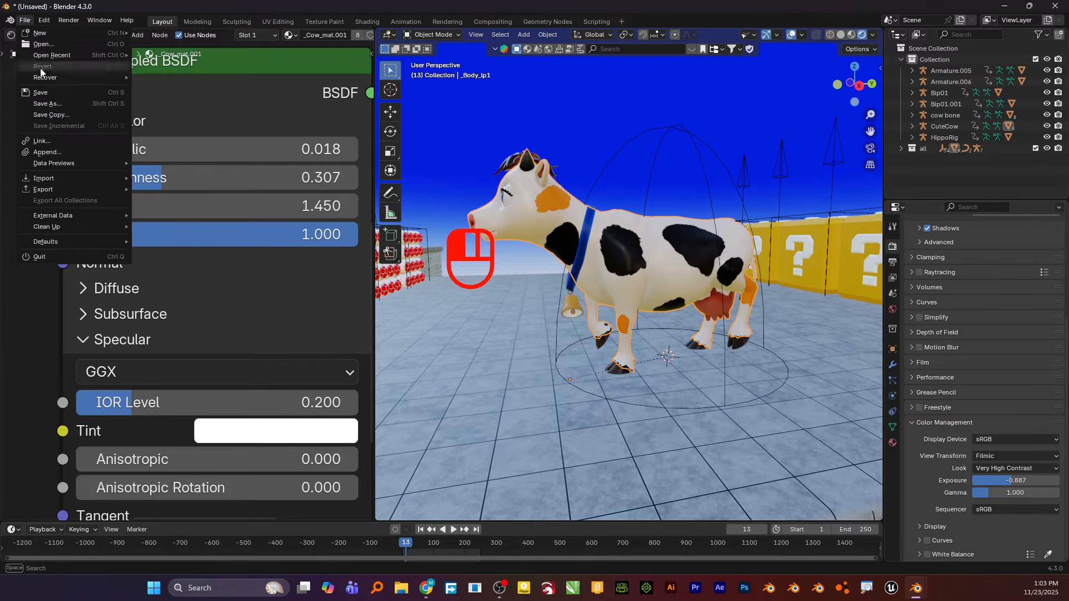
{"action": "left_click", "coordinate": [55, 153]}
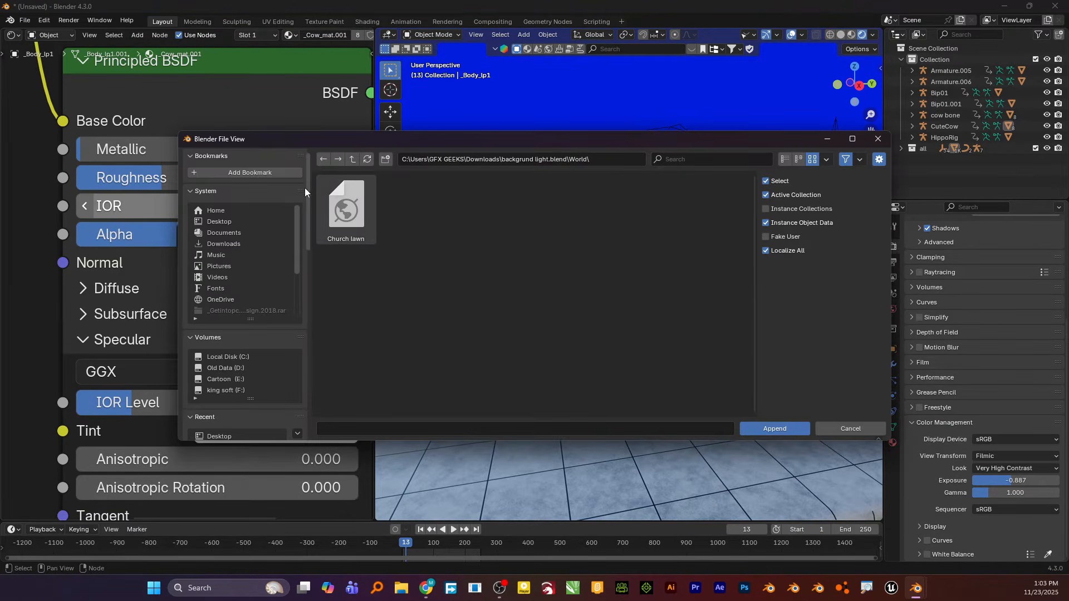
{"action": "left_click", "coordinate": [350, 159]}
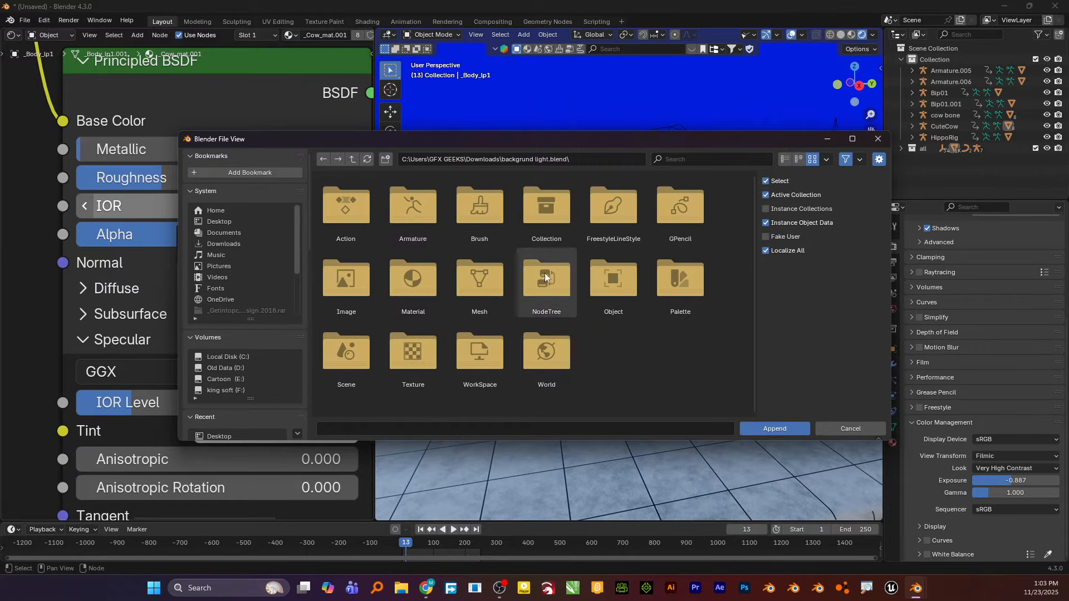
{"action": "double_click", "coordinate": [613, 275]}
{"action": "scroll", "coordinate": [546, 291], "scroll_direction": "down", "scroll_amount": 3}
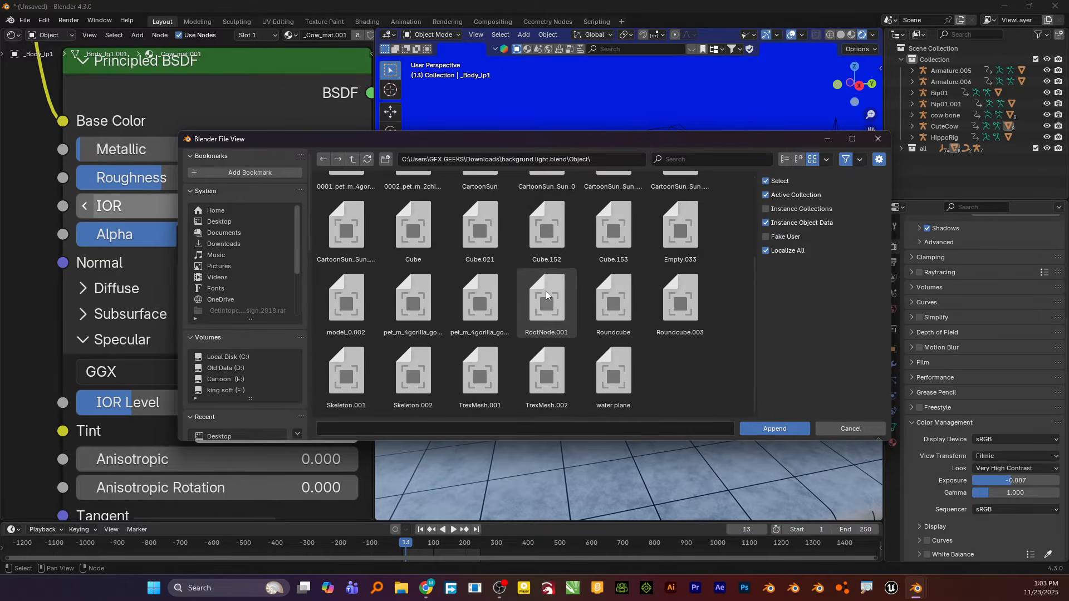
{"action": "left_click", "coordinate": [619, 367]}
{"action": "double_click", "coordinate": [619, 366]}
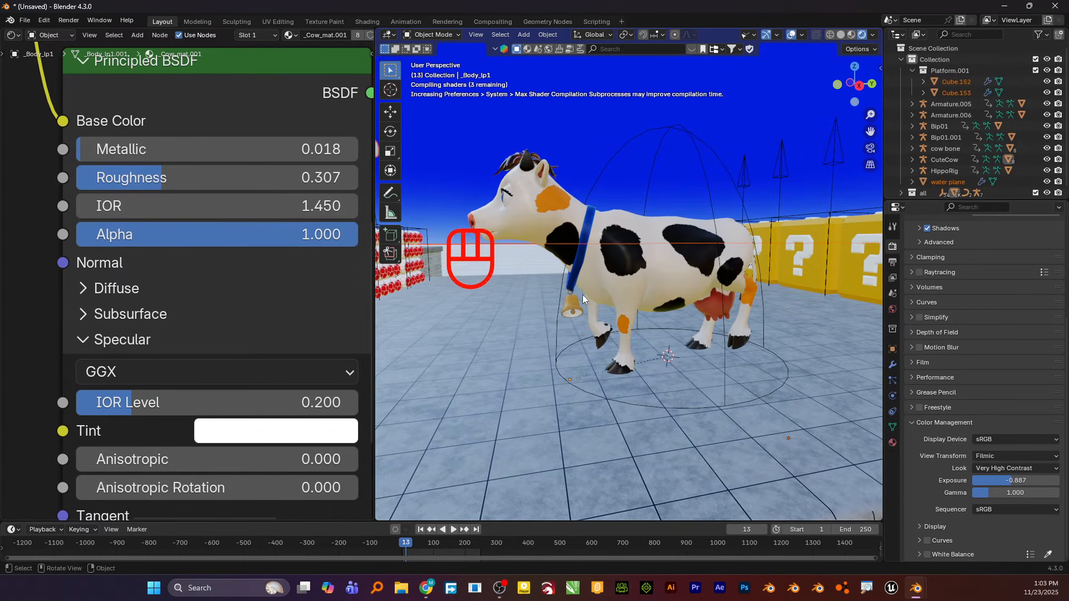
Step: Select the appended water plane and look over its surface around the brick platform and slide
{"action": "scroll", "coordinate": [582, 296], "scroll_direction": "down", "scroll_amount": 4}
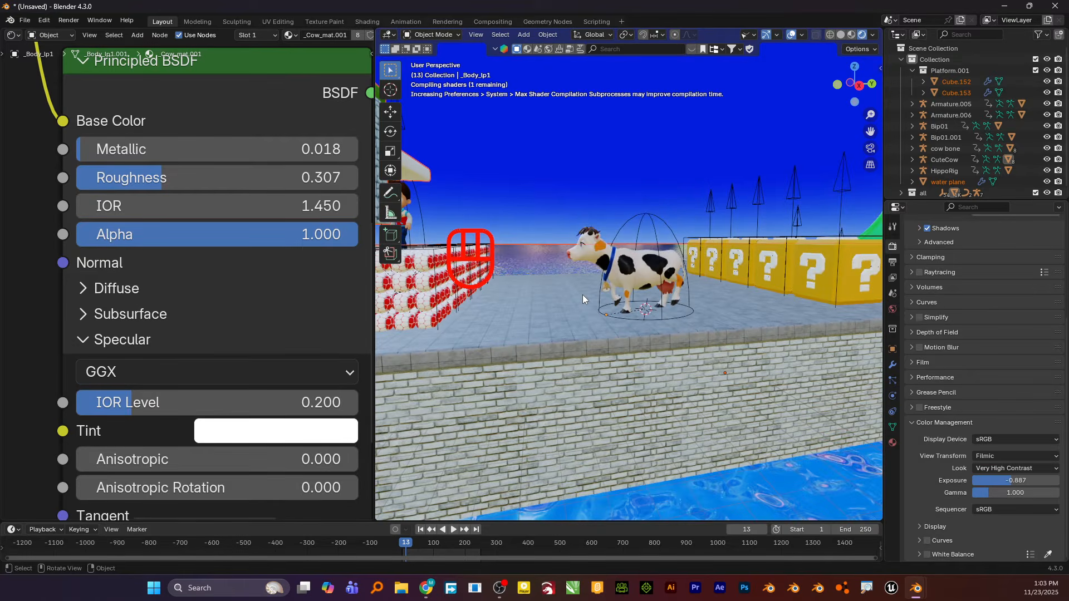
{"action": "left_click_drag", "start_coordinate": [738, 404], "coordinate": [676, 275], "text": "alt+shift"}
{"action": "left_click_drag", "start_coordinate": [680, 329], "coordinate": [694, 370], "text": "alt"}
{"action": "left_click_drag", "start_coordinate": [705, 285], "coordinate": [690, 350], "text": "alt+shift"}
{"action": "left_click", "coordinate": [589, 131]}
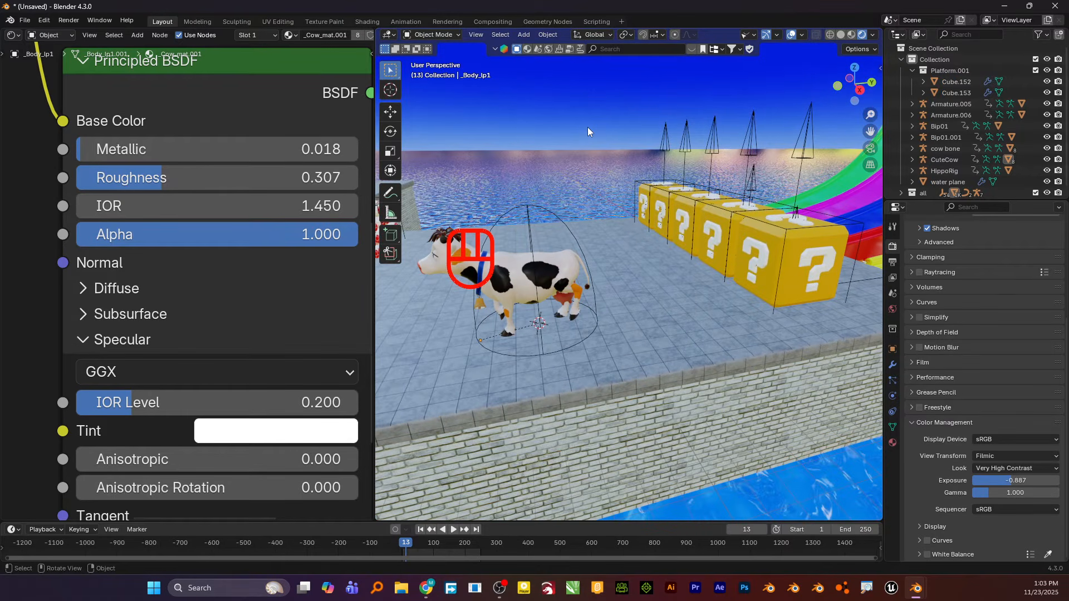
{"action": "left_click", "coordinate": [566, 194]}
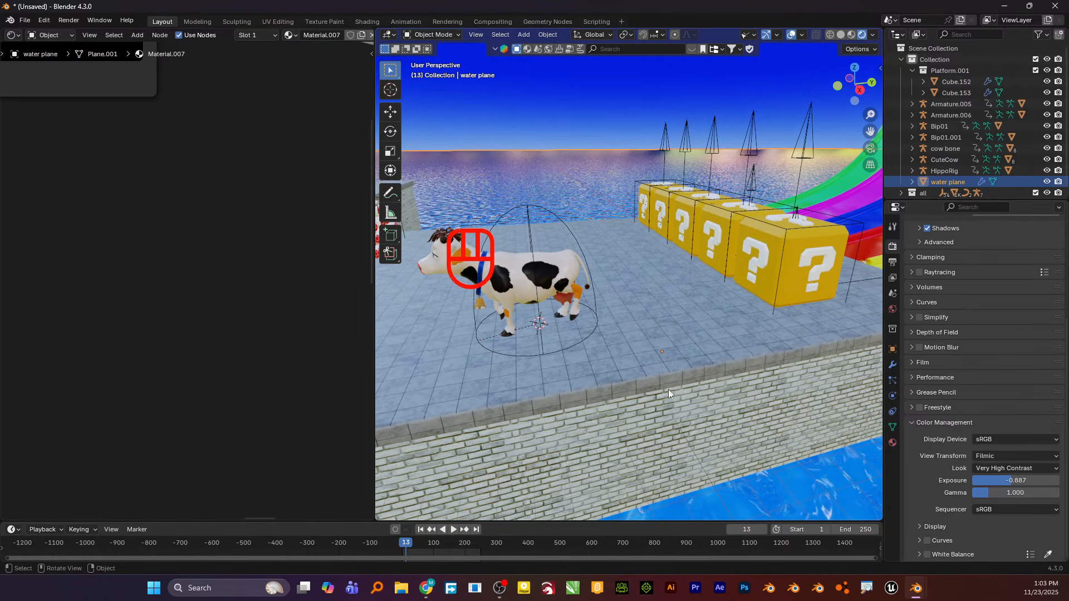
{"action": "left_click_drag", "start_coordinate": [668, 389], "coordinate": [676, 343], "text": "alt+shift"}
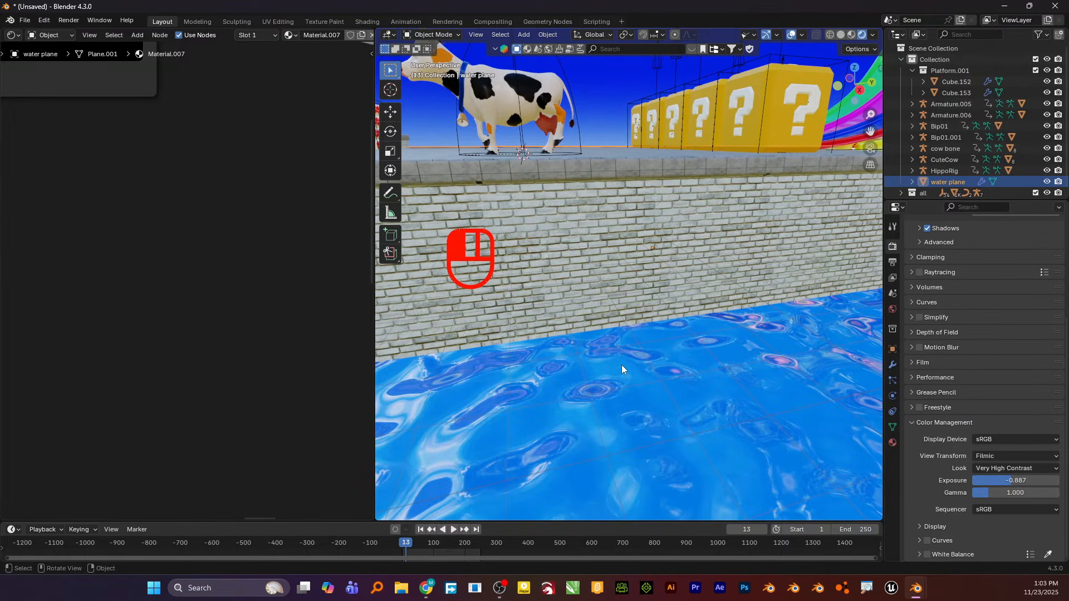
{"action": "scroll", "coordinate": [621, 366], "scroll_direction": "down", "scroll_amount": 6}
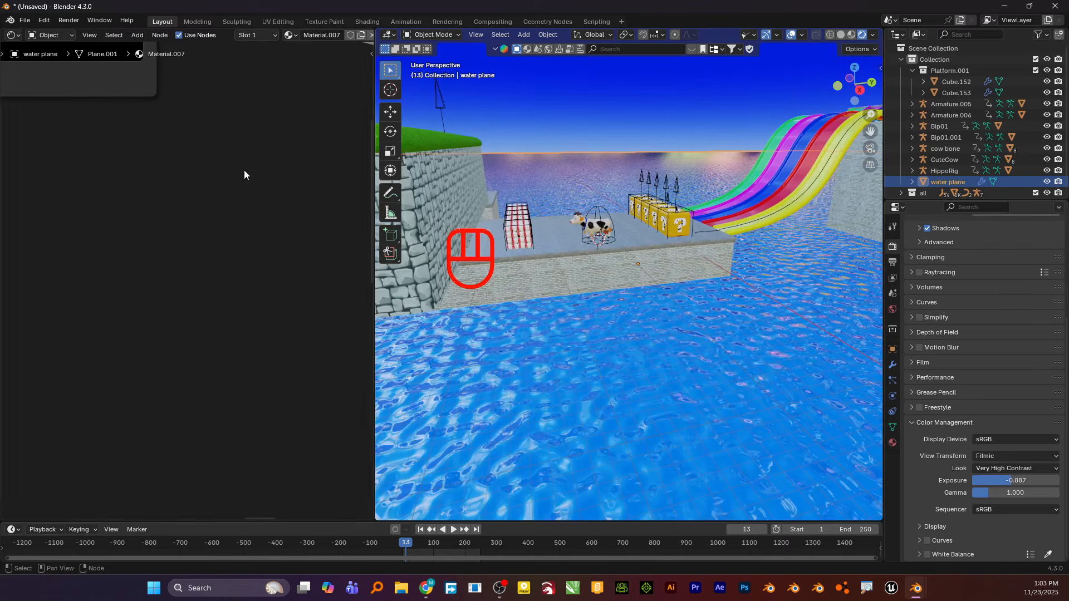
Step: Frame the Mix node of the water plane's material beside a close view of the water
{"action": "key", "text": "ctrl+space"}
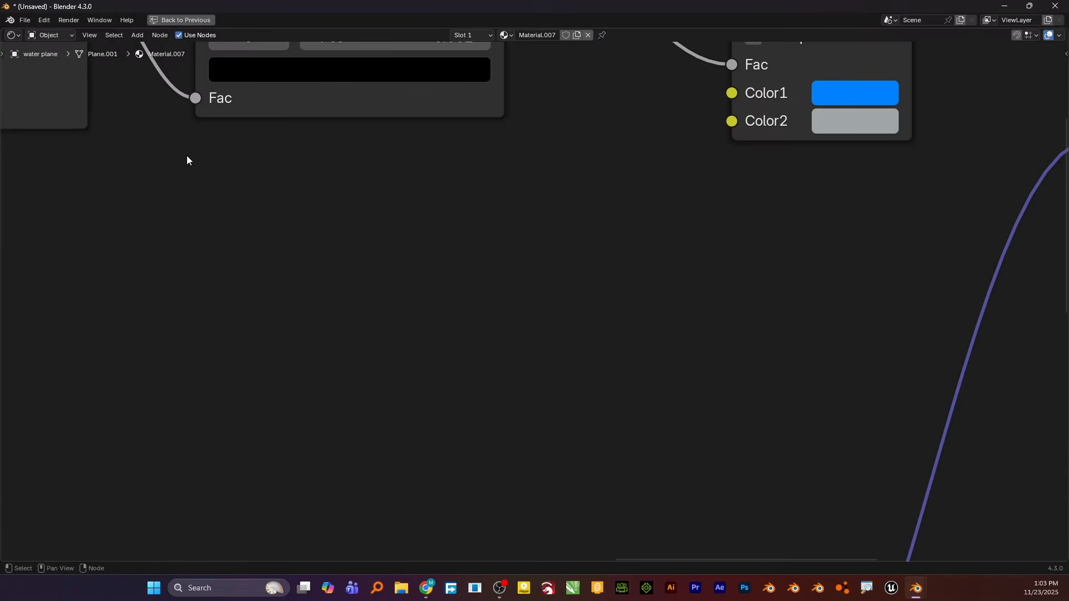
{"action": "key", "text": "ctrl+space"}
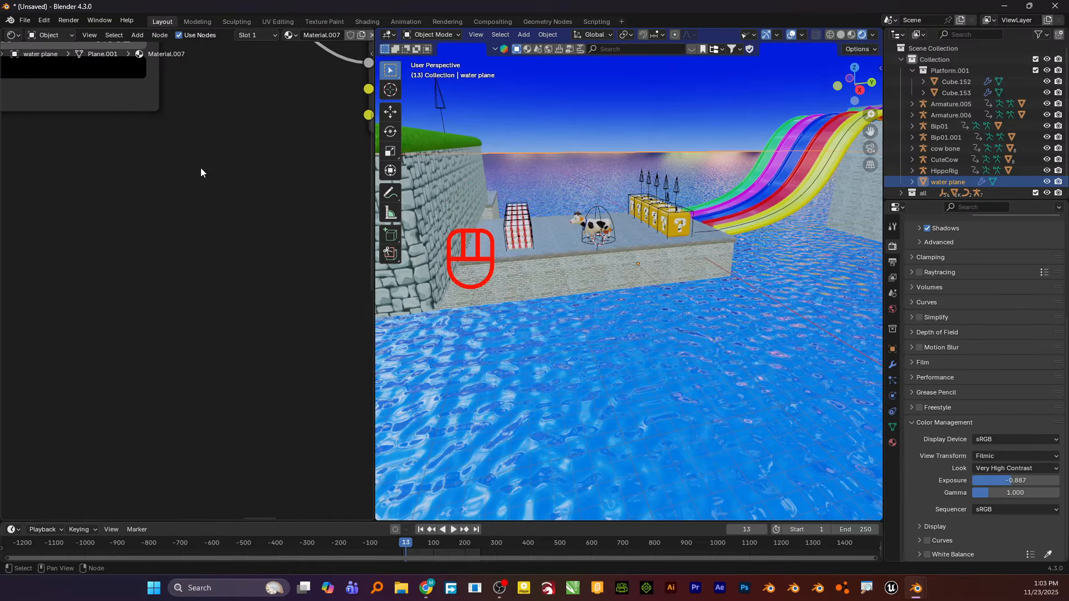
{"action": "middle_click_drag", "start_coordinate": [201, 168], "coordinate": [92, 303], "text": "shift"}
{"action": "scroll", "coordinate": [158, 275], "scroll_direction": "down", "scroll_amount": 5}
{"action": "middle_click_drag", "start_coordinate": [255, 292], "coordinate": [192, 242], "text": "alt+shift"}
{"action": "scroll", "coordinate": [498, 389], "scroll_direction": "up", "scroll_amount": 5}
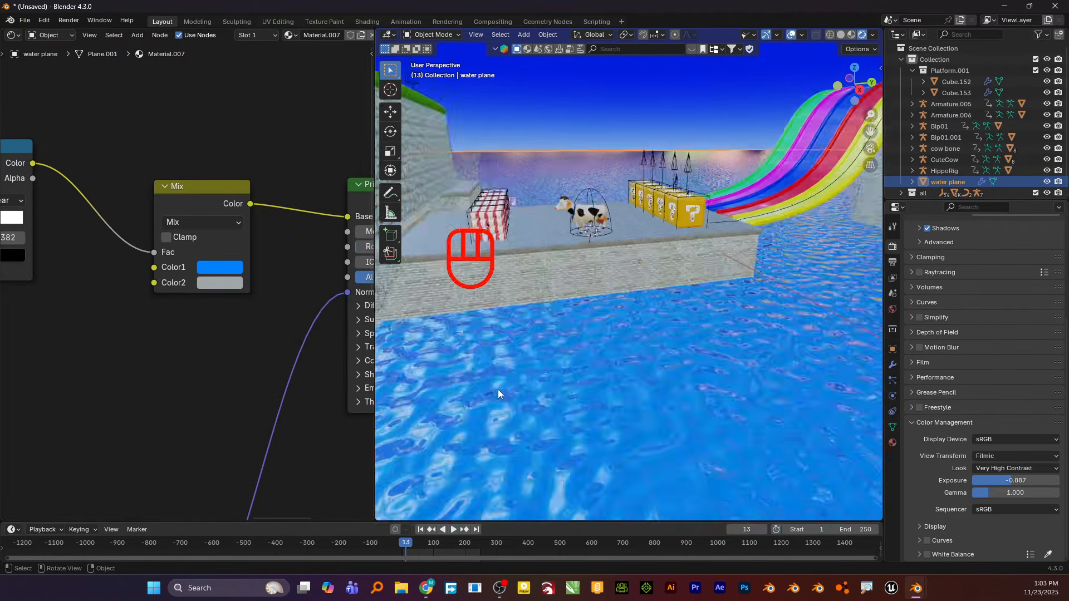
{"action": "middle_click_drag", "start_coordinate": [497, 390], "coordinate": [541, 373], "text": "alt+shift"}
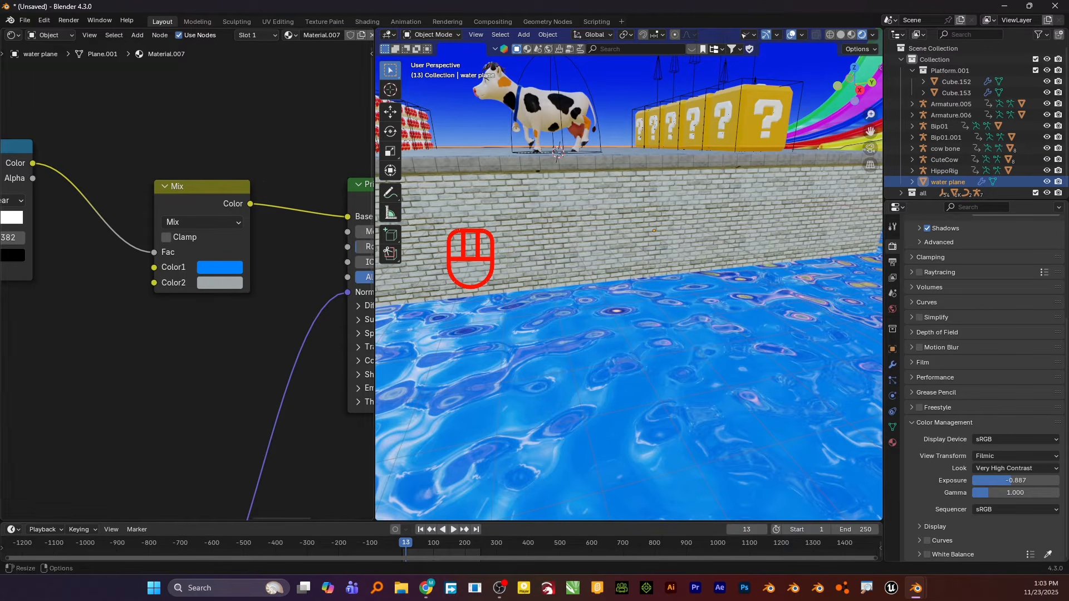
{"action": "key", "text": "alt+Tab"}
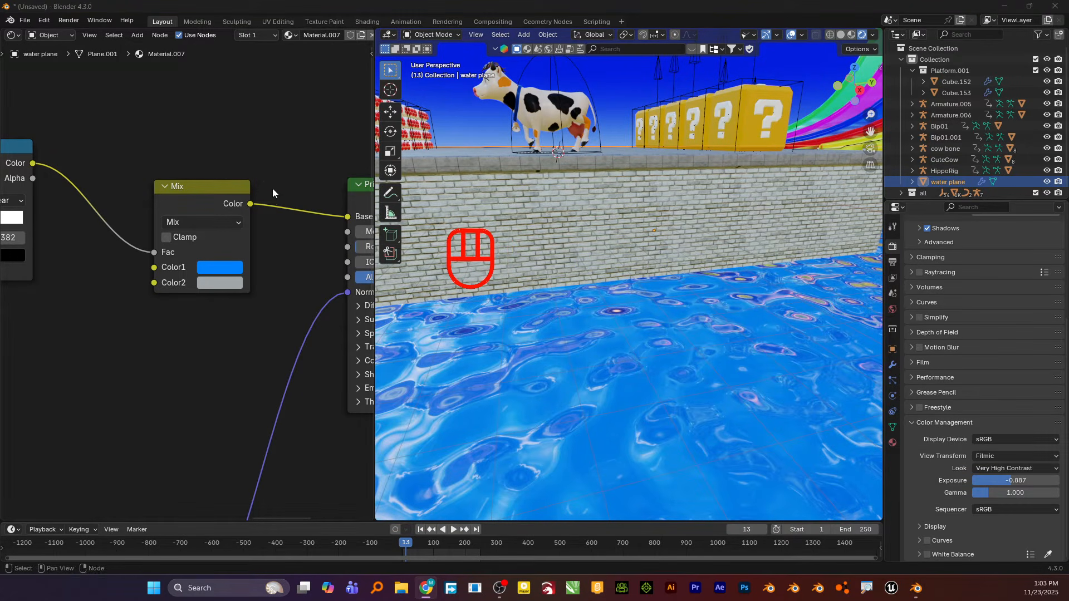
Step: Change Color1 of the water material's Mix node to a more violet blue
{"action": "middle_click_drag", "start_coordinate": [274, 279], "coordinate": [172, 249], "text": "alt+shift"}
{"action": "scroll", "coordinate": [163, 255], "scroll_direction": "up", "scroll_amount": 5}
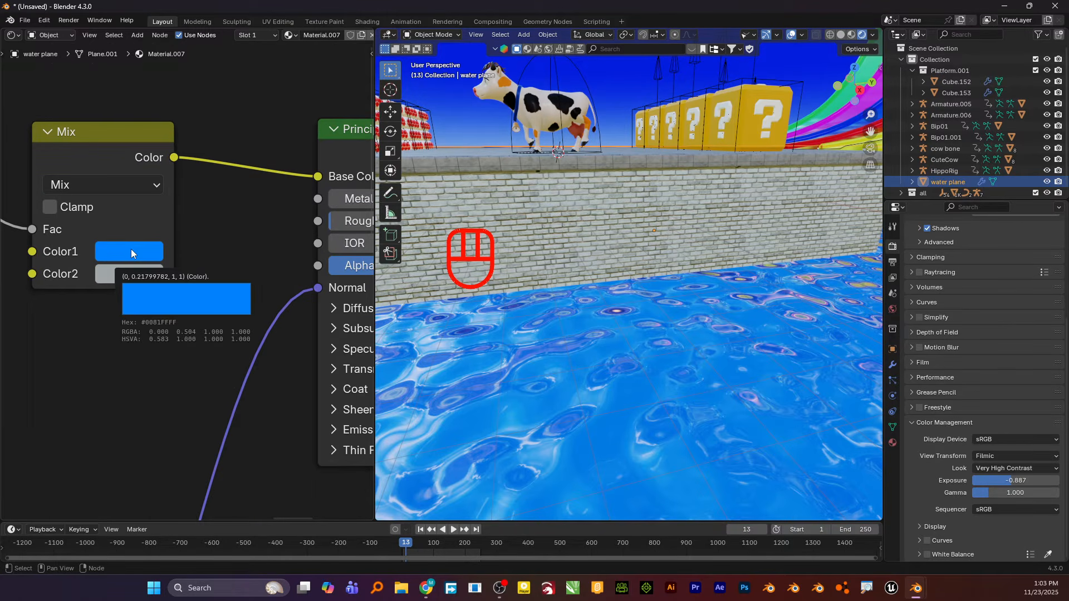
{"action": "left_click", "coordinate": [132, 251]}
{"action": "left_click_drag", "start_coordinate": [203, 299], "coordinate": [232, 293]}
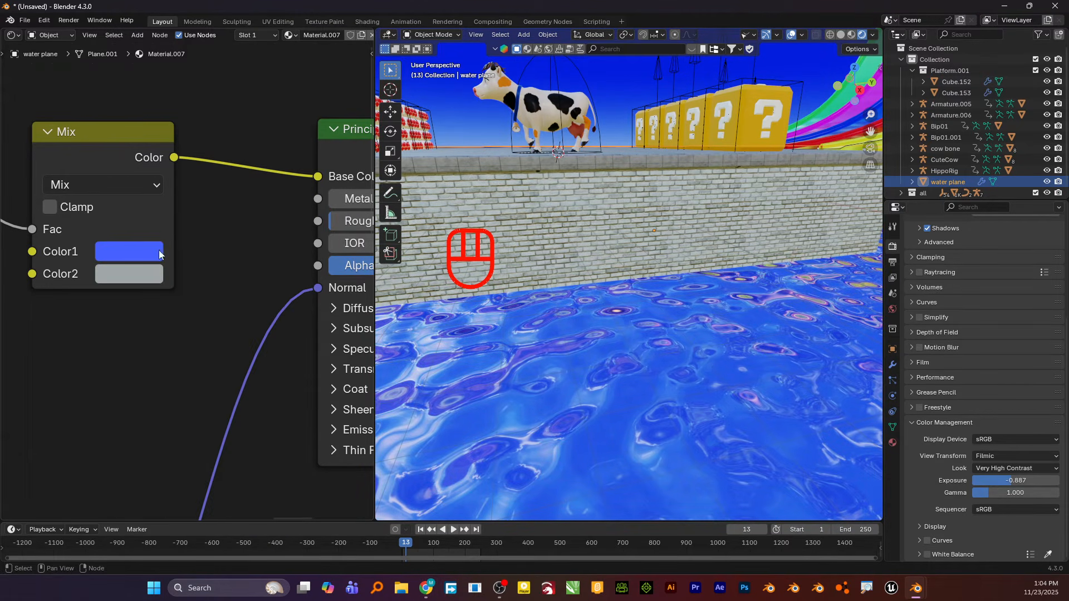
Step: Shift Color2 of the water material's Mix node to a slightly warmer grey
{"action": "left_click", "coordinate": [139, 272]}
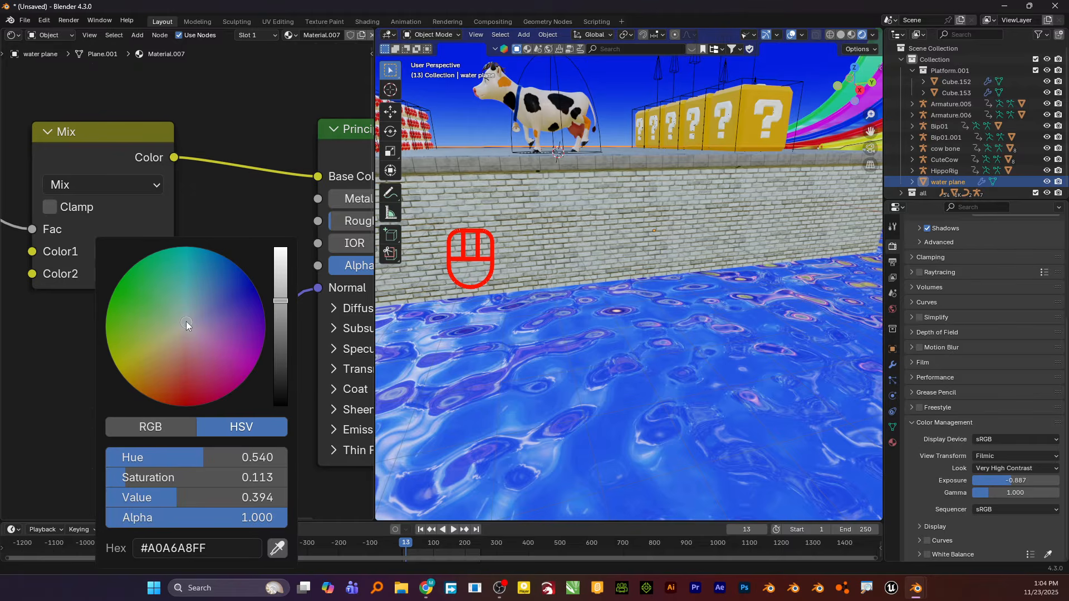
{"action": "mouse_move", "coordinate": [186, 322]}
{"action": "left_mouse_down"}
{"action": "mouse_move", "coordinate": [199, 284]}
{"action": "mouse_move", "coordinate": [136, 334]}
{"action": "mouse_move", "coordinate": [130, 269]}
{"action": "mouse_move", "coordinate": [177, 323]}
{"action": "left_mouse_up"}
{"action": "scroll", "coordinate": [162, 282], "scroll_direction": "down", "scroll_amount": 1}
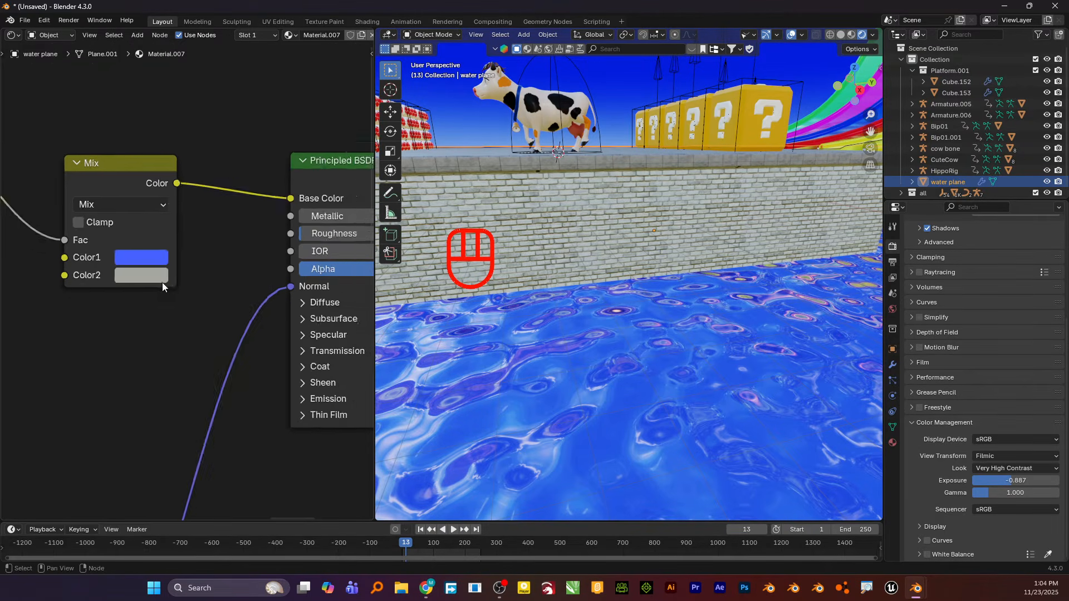
Step: Reposition the water material's Color Ramp stops, with the white stop at 0.914 and the black stop at 0.368
{"action": "scroll", "coordinate": [162, 282], "scroll_direction": "down", "scroll_amount": 2}
{"action": "scroll", "coordinate": [212, 263], "scroll_direction": "down", "scroll_amount": 1}
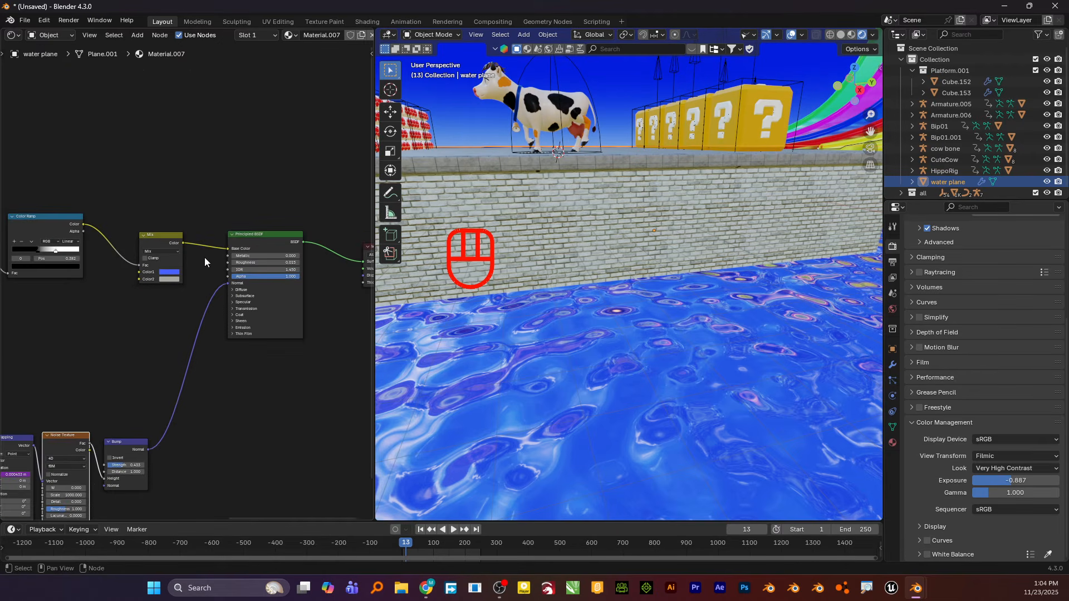
{"action": "scroll", "coordinate": [25, 247], "scroll_direction": "up", "scroll_amount": 2}
{"action": "left_click_drag", "start_coordinate": [93, 262], "coordinate": [217, 289], "text": "alt+shift"}
{"action": "scroll", "coordinate": [93, 253], "scroll_direction": "up", "scroll_amount": 3}
{"action": "left_click_drag", "start_coordinate": [93, 252], "coordinate": [255, 288], "text": "alt+shift"}
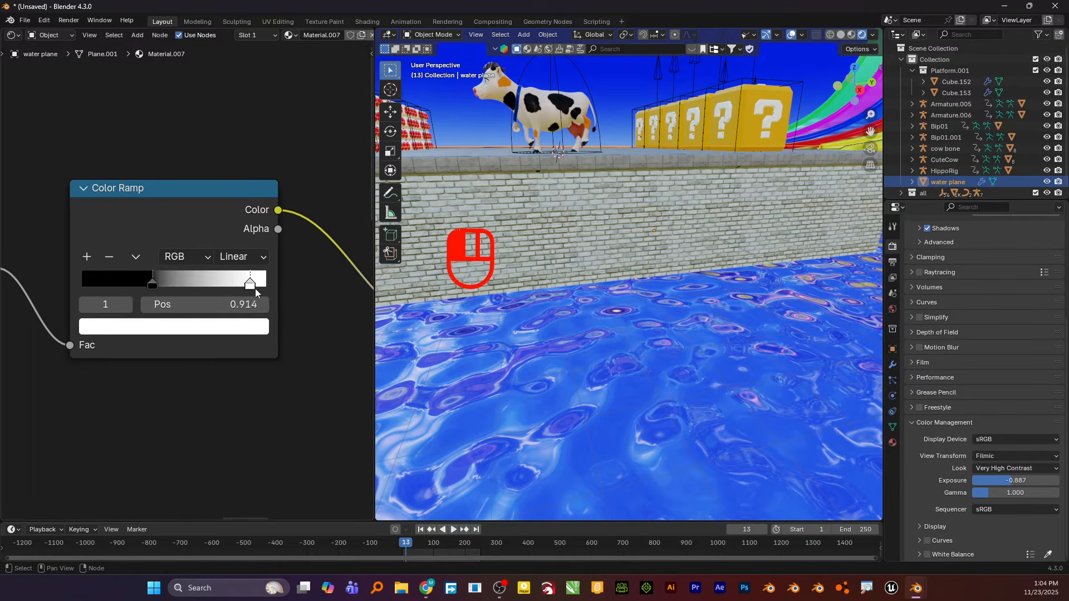
{"action": "left_click_drag", "start_coordinate": [152, 289], "coordinate": [91, 268]}
Step: Raise the Roughness of the water material's Principled BSDF to 0.165
{"action": "scroll", "coordinate": [173, 316], "scroll_direction": "down", "scroll_amount": 5}
{"action": "left_click_drag", "start_coordinate": [158, 321], "coordinate": [198, 413], "text": "alt+shift"}
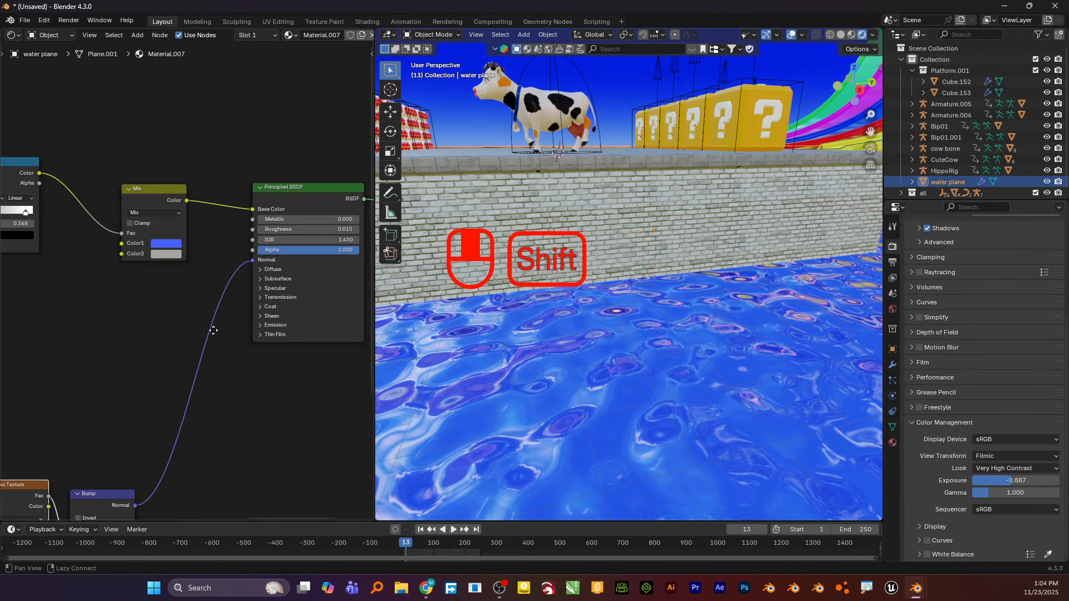
{"action": "left_click_drag", "start_coordinate": [212, 328], "coordinate": [212, 372], "text": "alt+shift"}
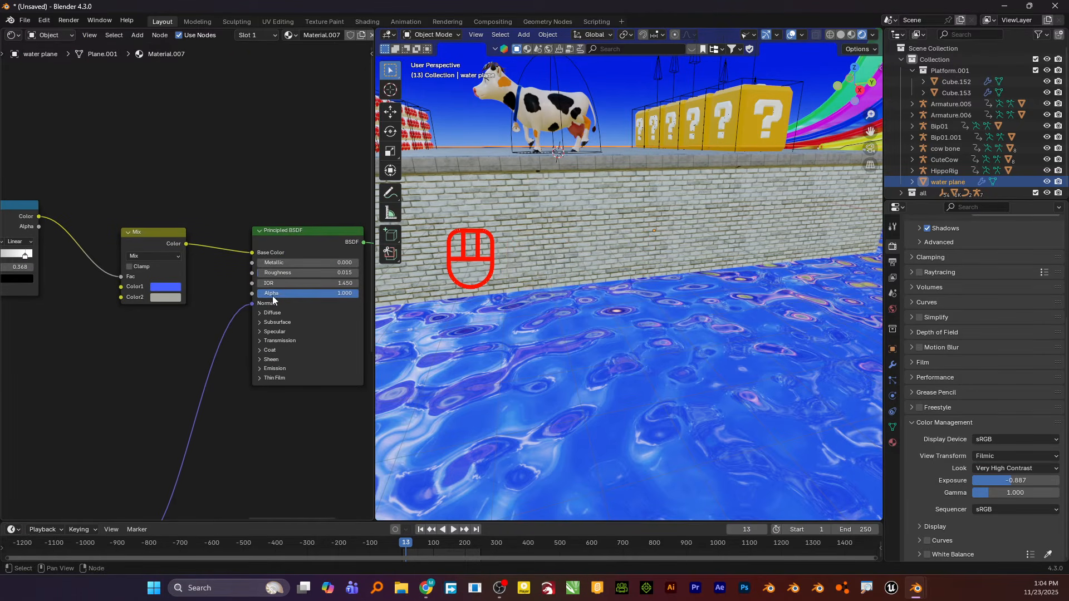
{"action": "scroll", "coordinate": [249, 288], "scroll_direction": "up", "scroll_amount": 3}
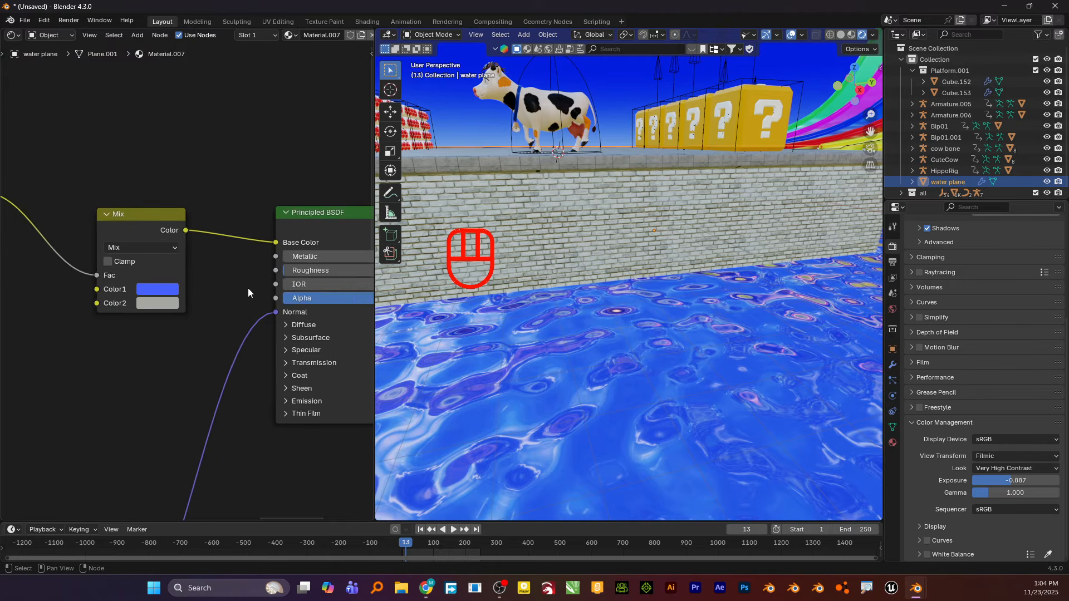
{"action": "scroll", "coordinate": [249, 289], "scroll_direction": "up", "scroll_amount": 2}
{"action": "left_click_drag", "start_coordinate": [256, 300], "coordinate": [56, 317], "text": "alt+shift"}
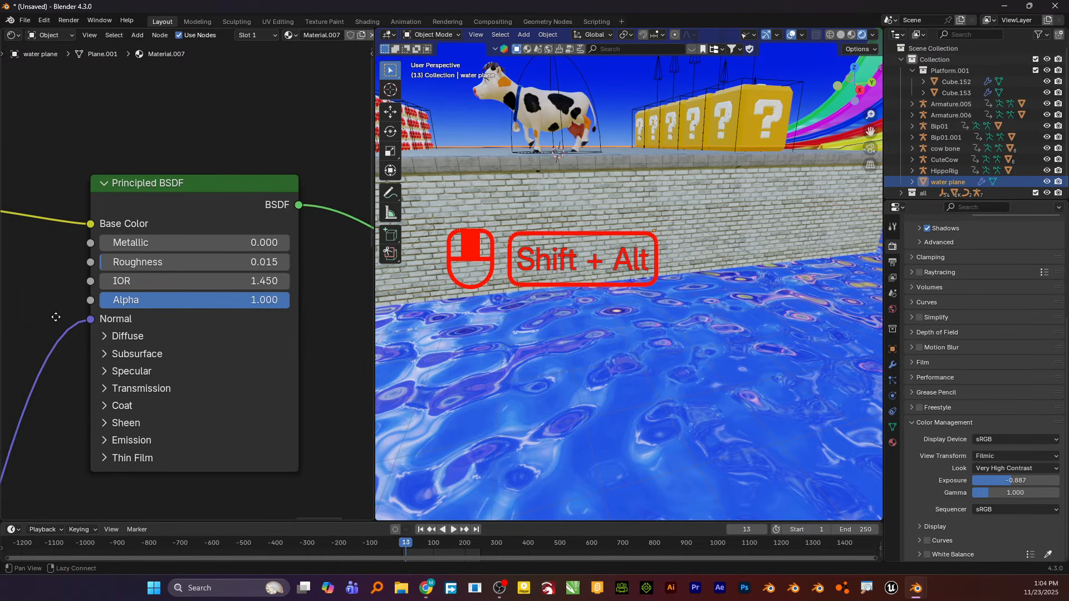
{"action": "left_click_drag", "start_coordinate": [179, 312], "coordinate": [169, 352], "text": "alt+shift"}
{"action": "scroll", "coordinate": [129, 312], "scroll_direction": "up", "scroll_amount": 5}
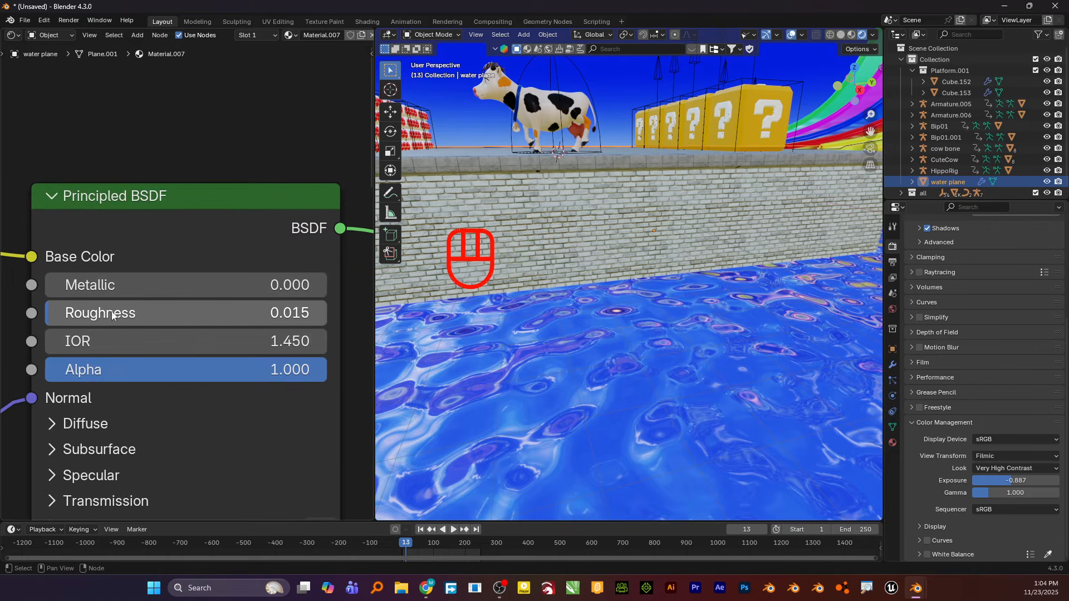
{"action": "left_click_drag", "start_coordinate": [50, 312], "coordinate": [91, 313]}
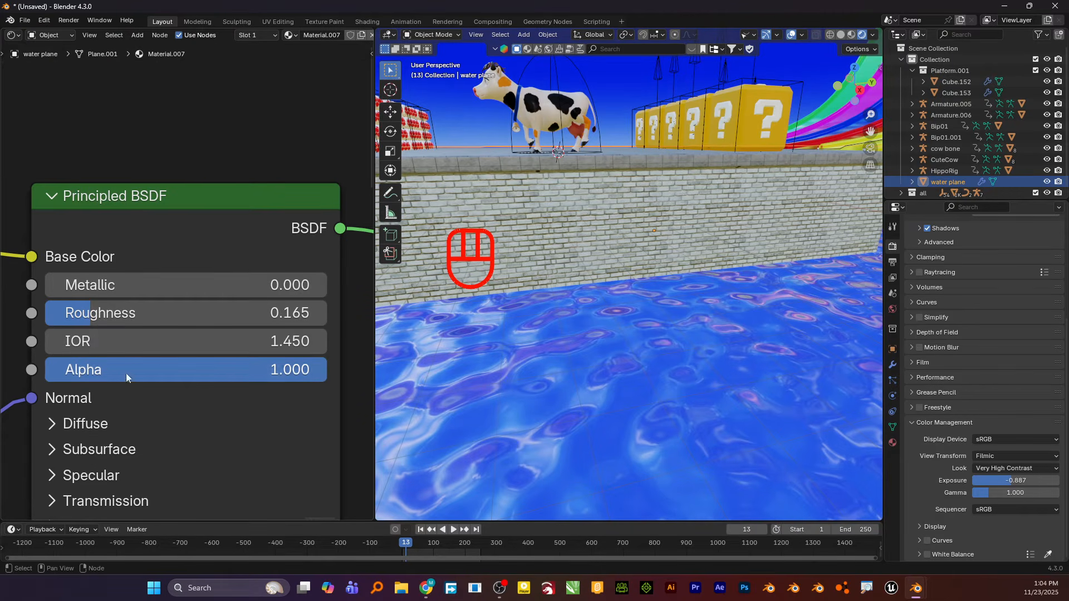
Step: Expand the Specular settings of the water's Principled BSDF and lower the IOR Level to 0.391
{"action": "left_click", "coordinate": [102, 450]}
{"action": "left_click", "coordinate": [103, 449]}
{"action": "left_click", "coordinate": [121, 475]}
{"action": "scroll", "coordinate": [167, 454], "scroll_direction": "down", "scroll_amount": 1}
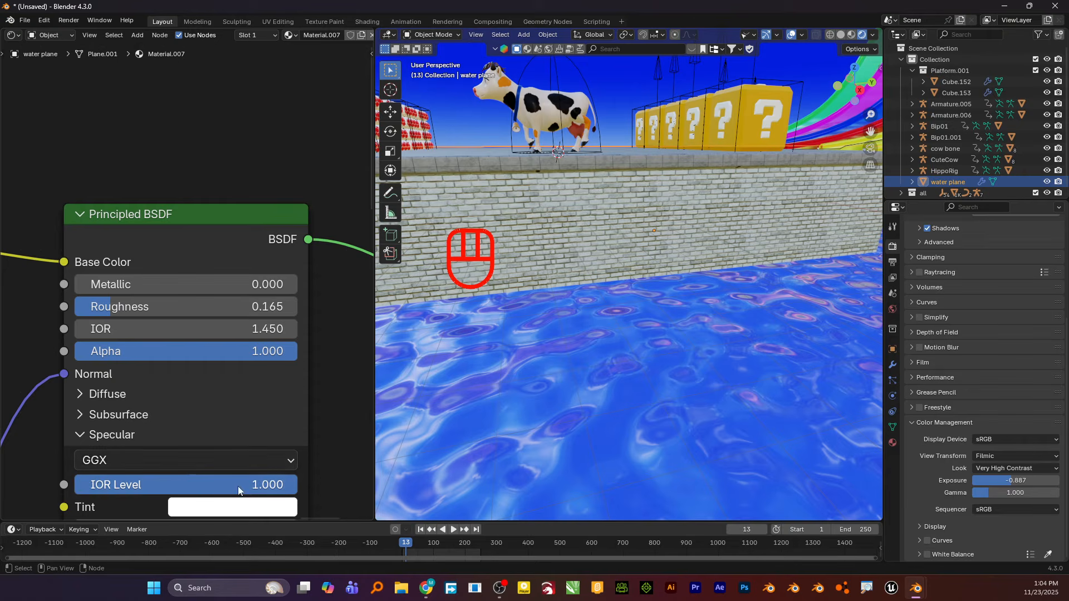
{"action": "mouse_move", "coordinate": [238, 486]}
{"action": "left_mouse_down"}
{"action": "mouse_move", "coordinate": [66, 487]}
{"action": "mouse_move", "coordinate": [117, 486]}
{"action": "left_mouse_up"}
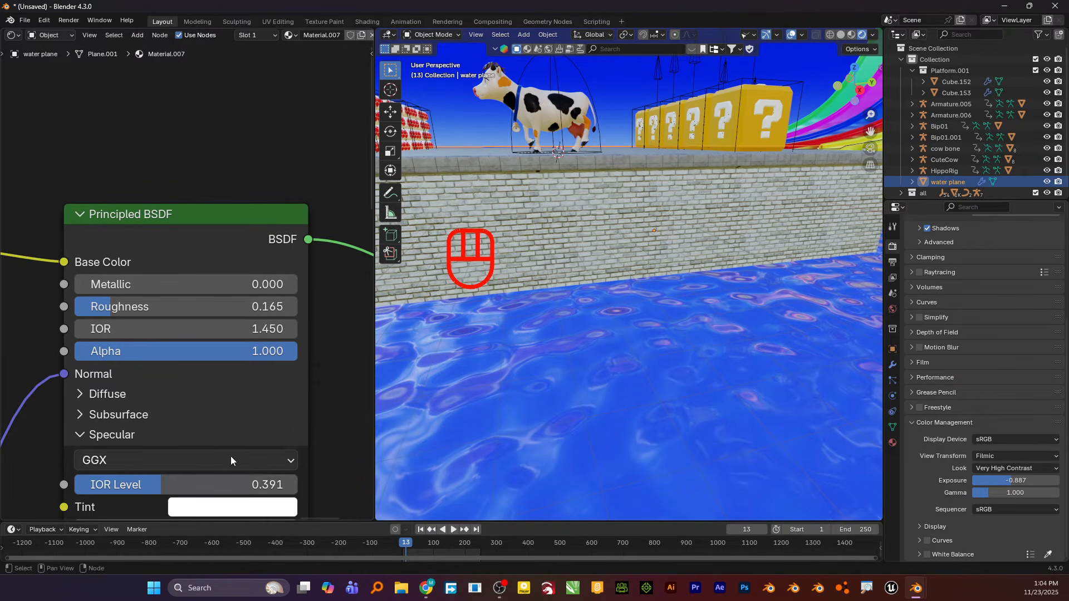
Step: Lower the water material's Roughness to 0.033 and play the animation to check the moving surface
{"action": "key", "text": "space"}
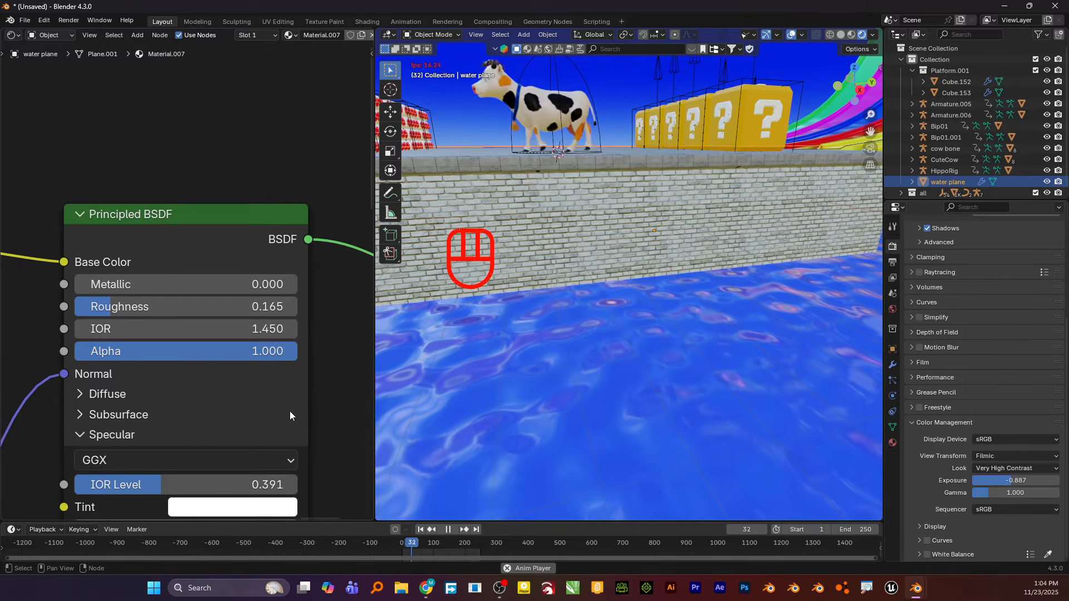
{"action": "key", "text": "space"}
{"action": "left_click_drag", "start_coordinate": [112, 315], "coordinate": [93, 316]}
{"action": "key", "text": "space"}
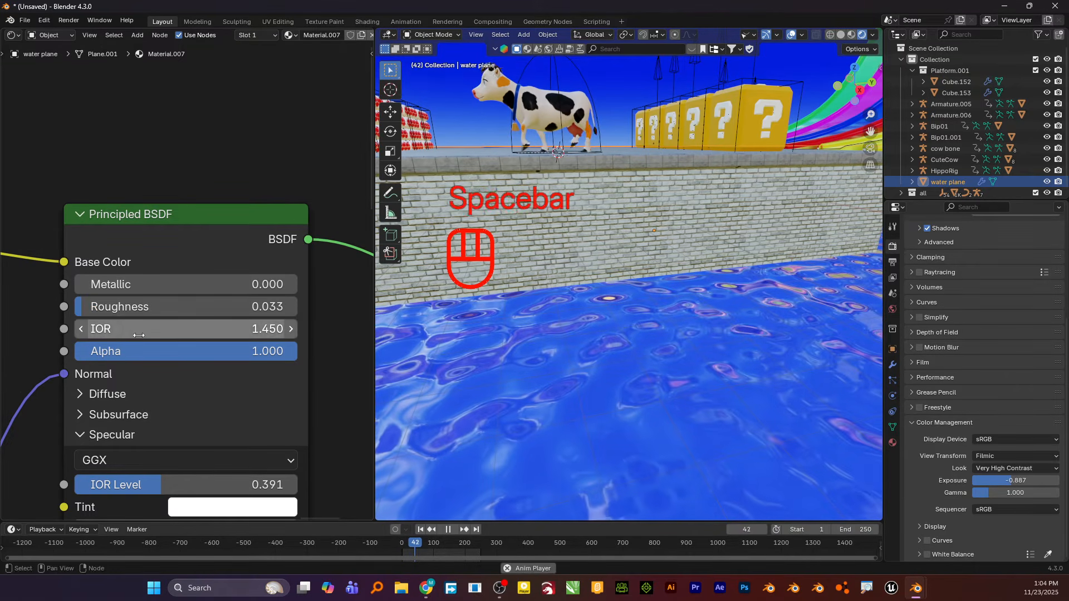
Step: Delete the grass-topped block Cube.153 covering the far end of the platform
{"action": "scroll", "coordinate": [550, 95], "scroll_direction": "up", "scroll_amount": 5}
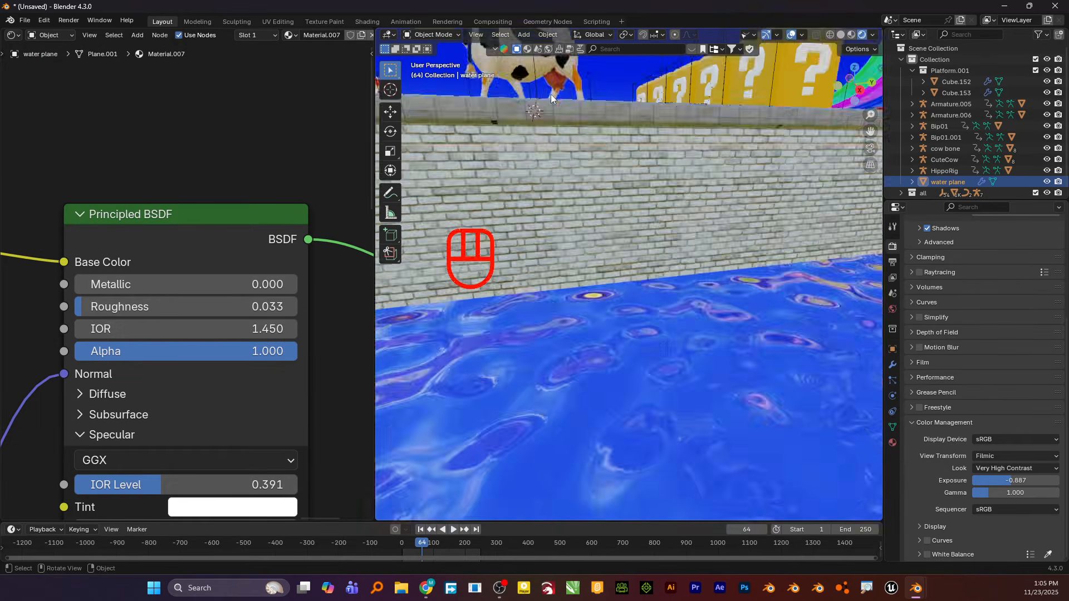
{"action": "middle_click_drag", "start_coordinate": [556, 96], "coordinate": [633, 231], "text": "alt+shift"}
{"action": "left_click", "coordinate": [558, 100]}
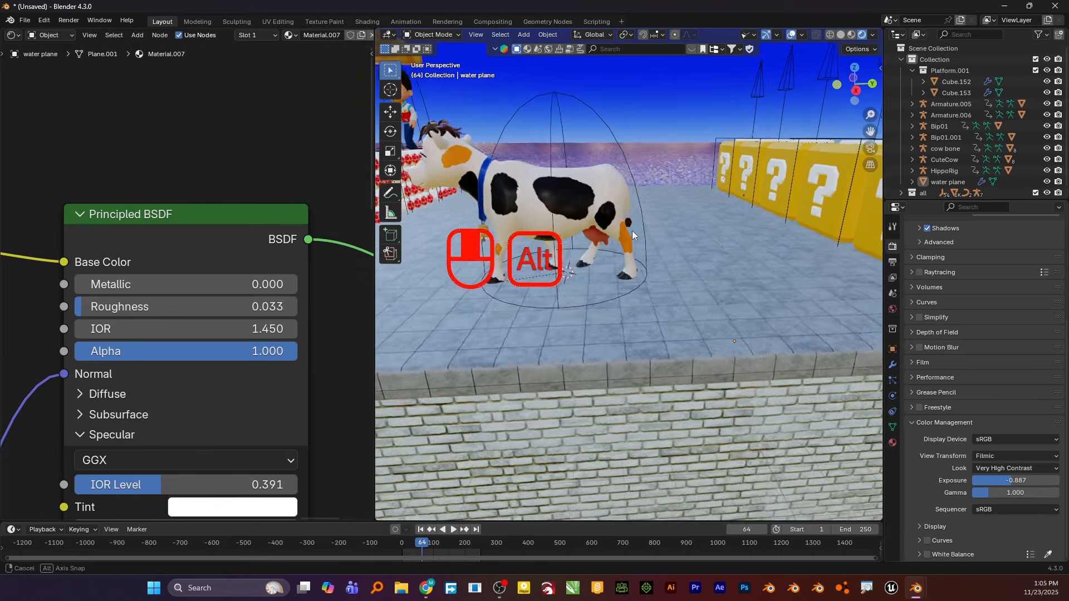
{"action": "scroll", "coordinate": [602, 194], "scroll_direction": "down", "scroll_amount": 10}
{"action": "middle_click_drag", "start_coordinate": [544, 232], "coordinate": [528, 240], "text": "alt"}
{"action": "left_click", "coordinate": [520, 302]}
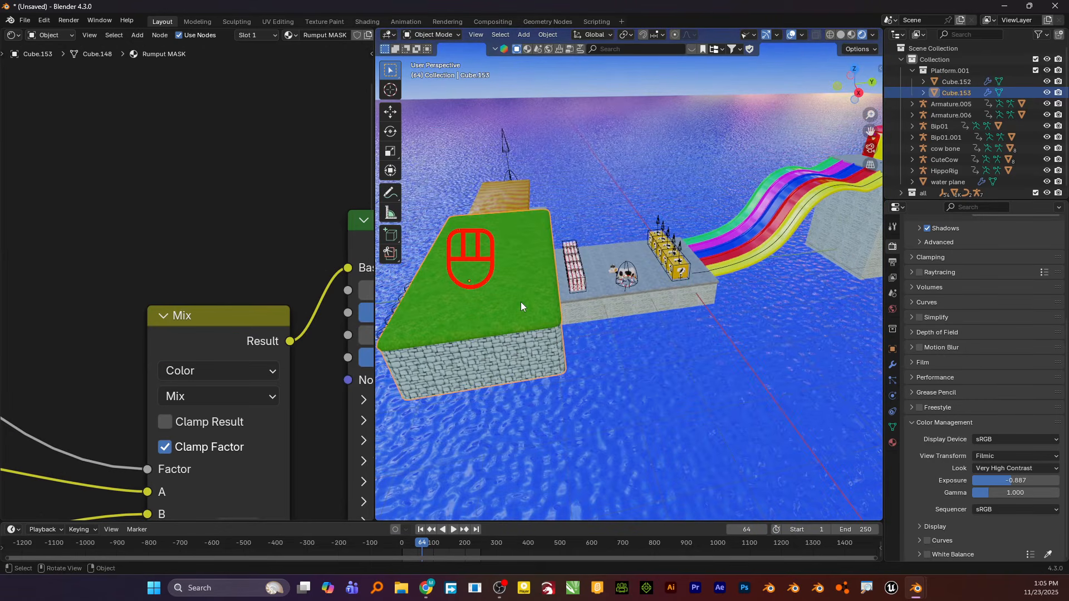
{"action": "key", "text": "Delete"}
Step: Show the Disable in Viewports toggles in the outliner and disable the wooden block Cube.152 in the viewport and renders
{"action": "left_click", "coordinate": [506, 206]}
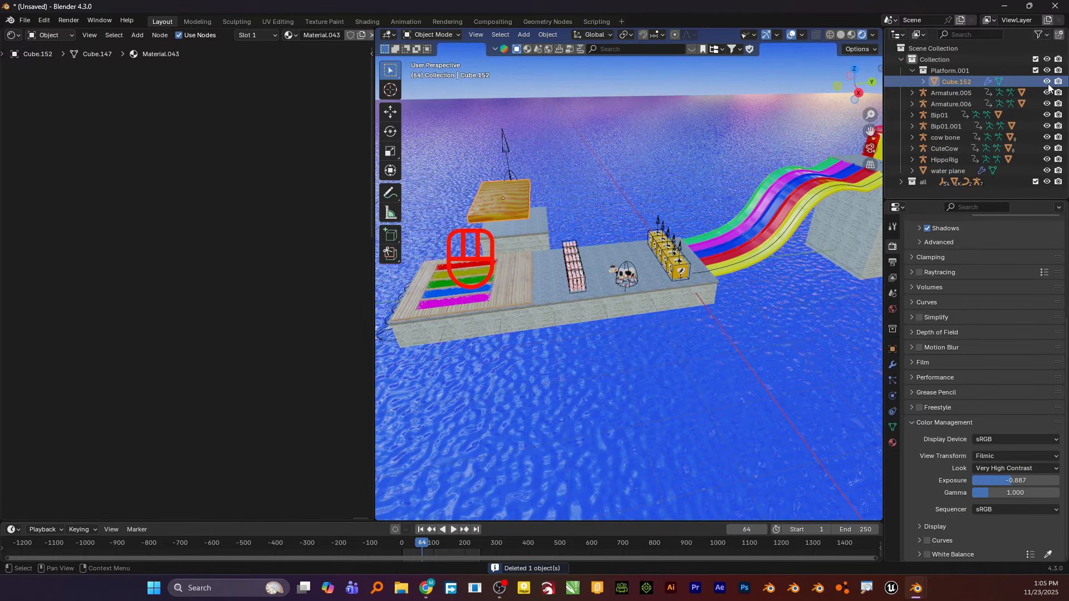
{"action": "left_click", "coordinate": [1047, 35]}
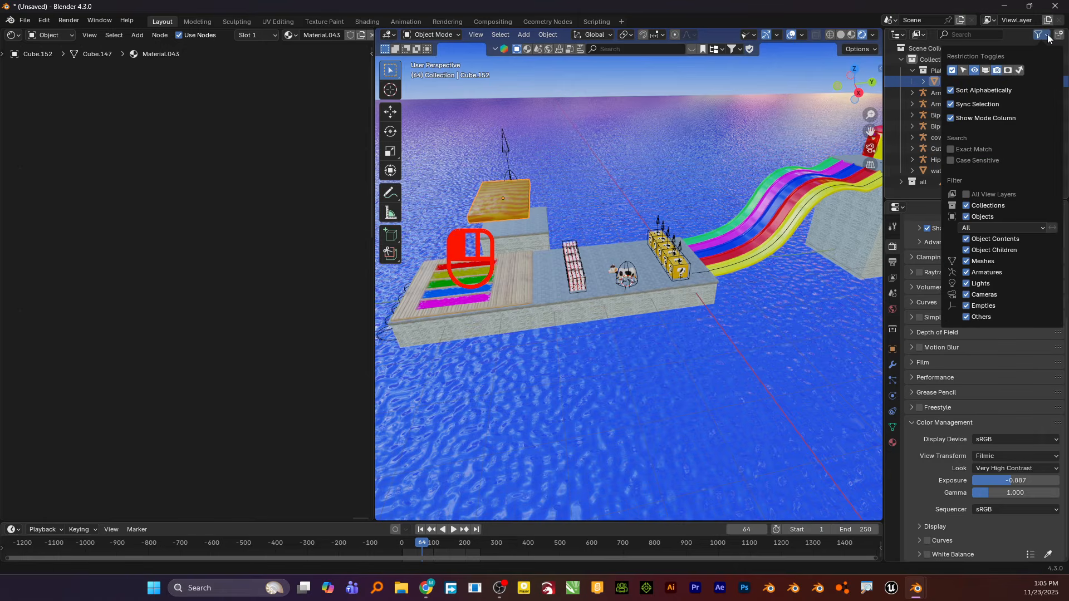
{"action": "left_click", "coordinate": [987, 71]}
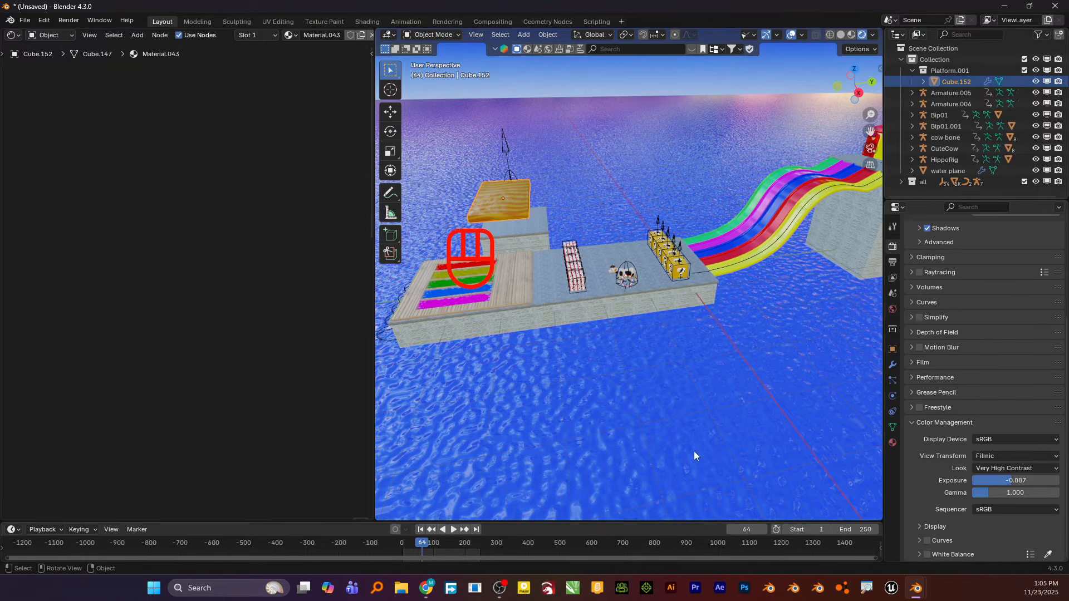
{"action": "left_click", "coordinate": [1047, 82]}
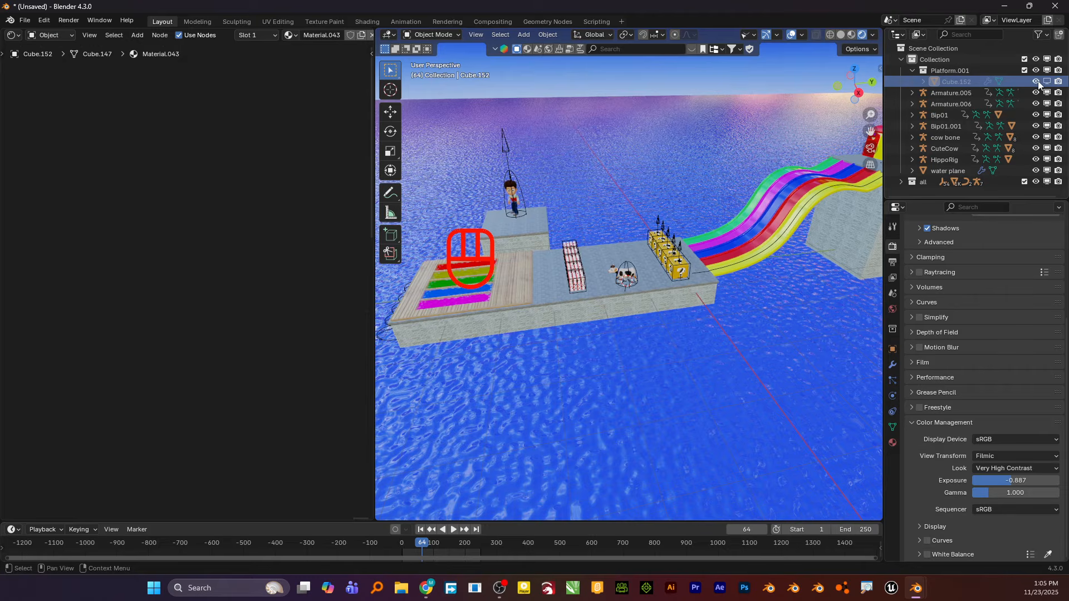
Step: Append all objects except the water plane from the Object data of backgrund light.blend
{"action": "scroll", "coordinate": [672, 319], "scroll_direction": "up", "scroll_amount": 8}
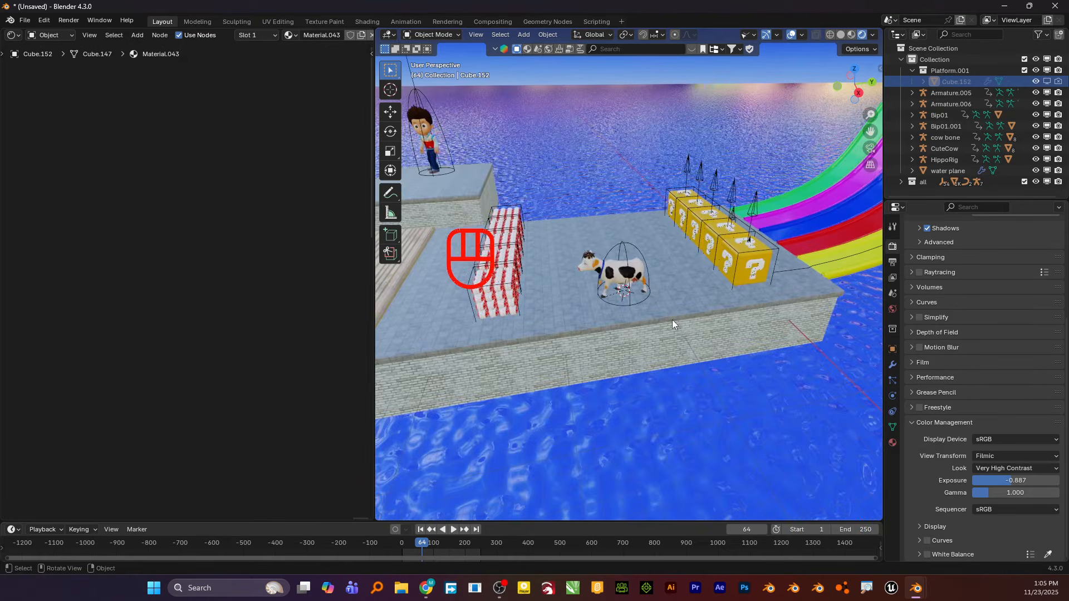
{"action": "mouse_move", "coordinate": [673, 370]}
{"action": "middle_mouse_down", "text": "alt"}
{"action": "mouse_move", "coordinate": [582, 342]}
{"action": "mouse_move", "coordinate": [641, 396]}
{"action": "mouse_move", "coordinate": [647, 388]}
{"action": "mouse_move", "coordinate": [543, 373]}
{"action": "mouse_move", "coordinate": [602, 390]}
{"action": "mouse_move", "coordinate": [680, 372]}
{"action": "mouse_move", "coordinate": [671, 376]}
{"action": "mouse_move", "coordinate": [729, 410]}
{"action": "mouse_move", "coordinate": [628, 339]}
{"action": "mouse_move", "coordinate": [682, 372]}
{"action": "mouse_move", "coordinate": [658, 353]}
{"action": "mouse_move", "coordinate": [699, 364]}
{"action": "mouse_move", "coordinate": [685, 362]}
{"action": "middle_mouse_up", "text": "alt"}
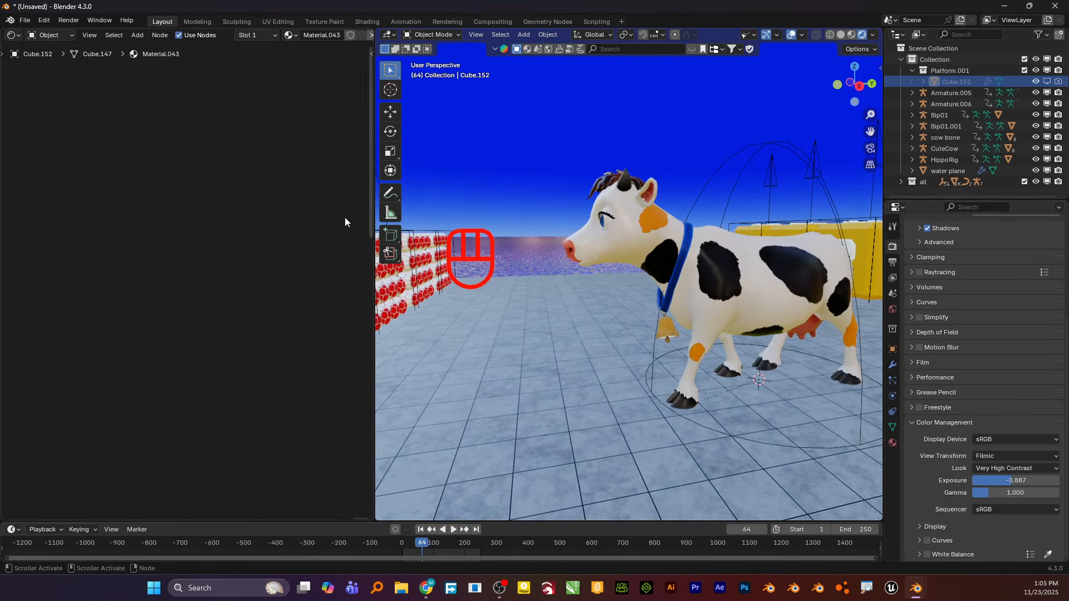
{"action": "left_click", "coordinate": [26, 21]}
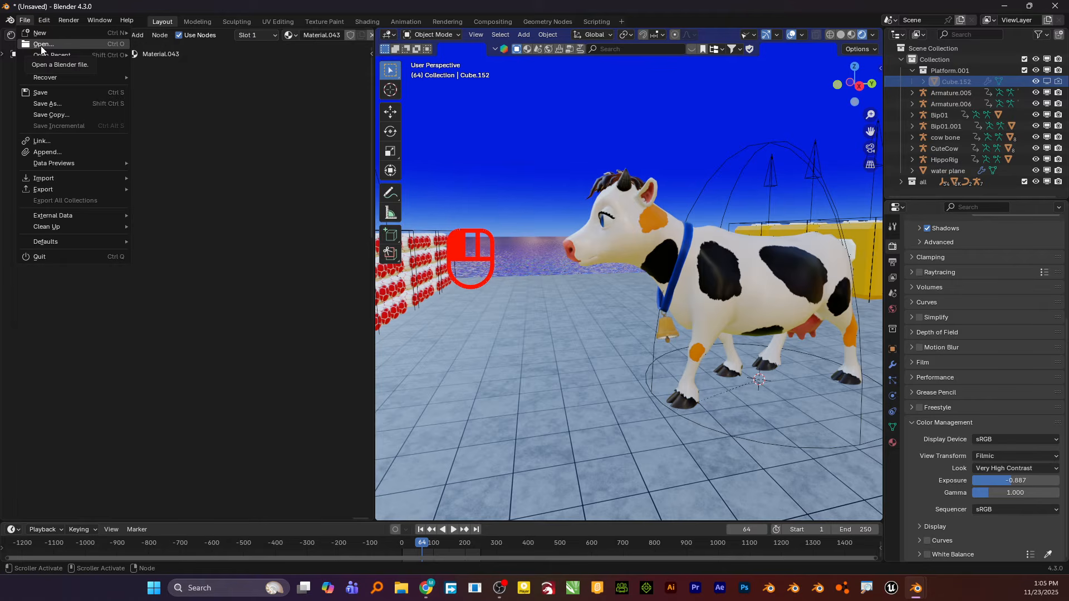
{"action": "left_click", "coordinate": [63, 151]}
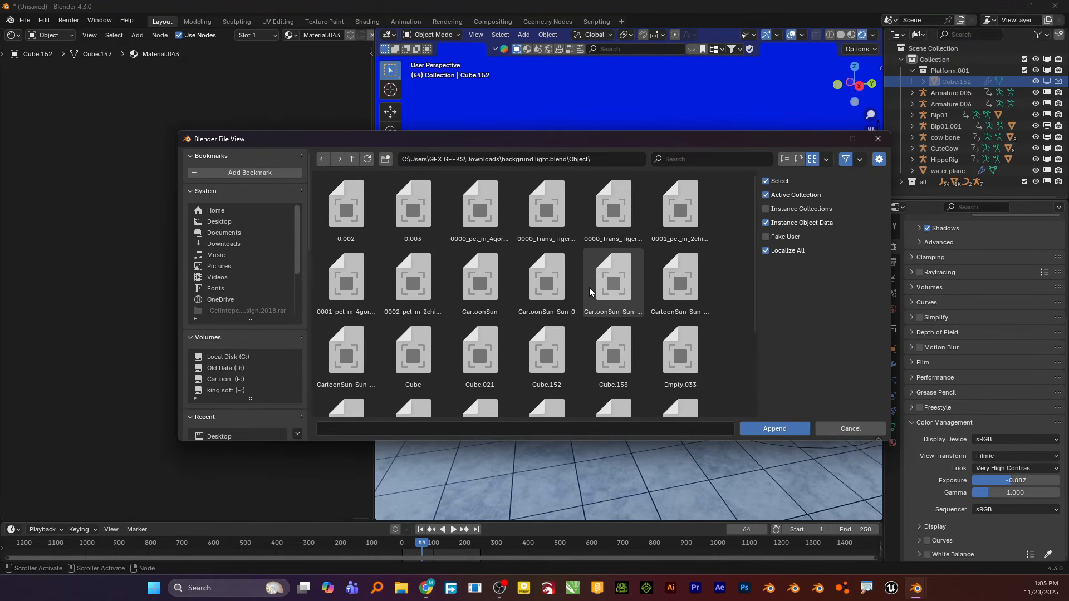
{"action": "left_click", "coordinate": [346, 209]}
{"action": "scroll", "coordinate": [539, 288], "scroll_direction": "down", "scroll_amount": 5}
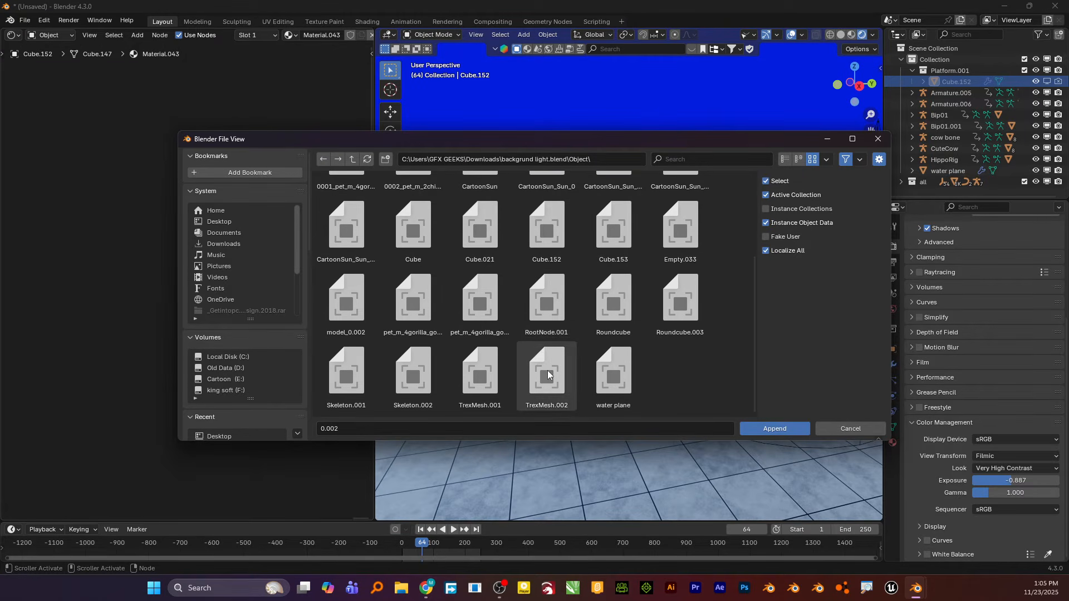
{"action": "key", "text": "a"}
{"action": "scroll", "coordinate": [613, 398], "scroll_direction": "up", "scroll_amount": 2}
{"action": "scroll", "coordinate": [589, 332], "scroll_direction": "down", "scroll_amount": 2}
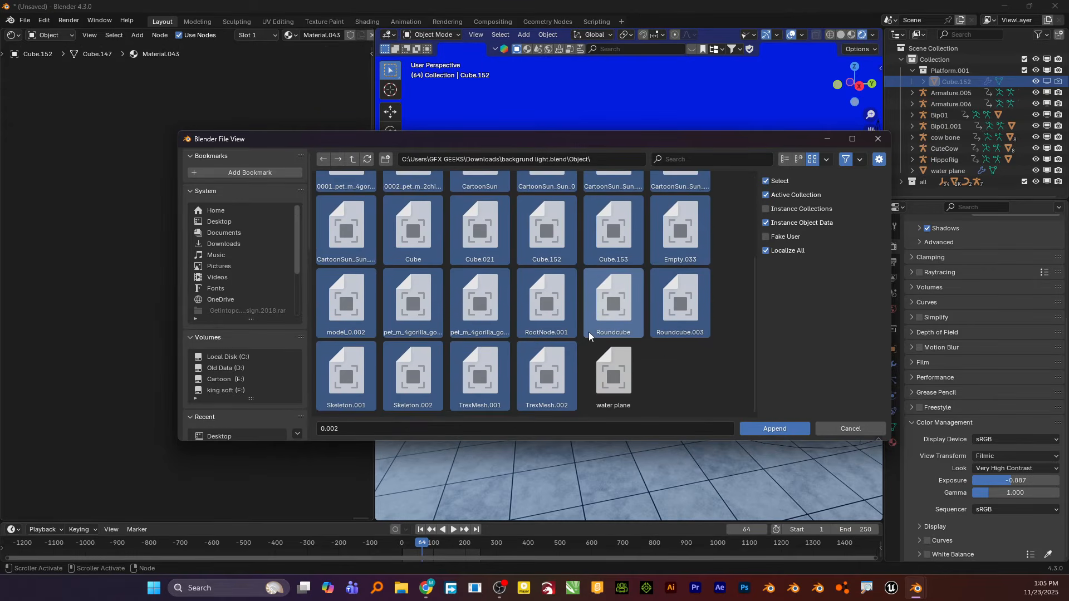
{"action": "left_click", "coordinate": [785, 429]}
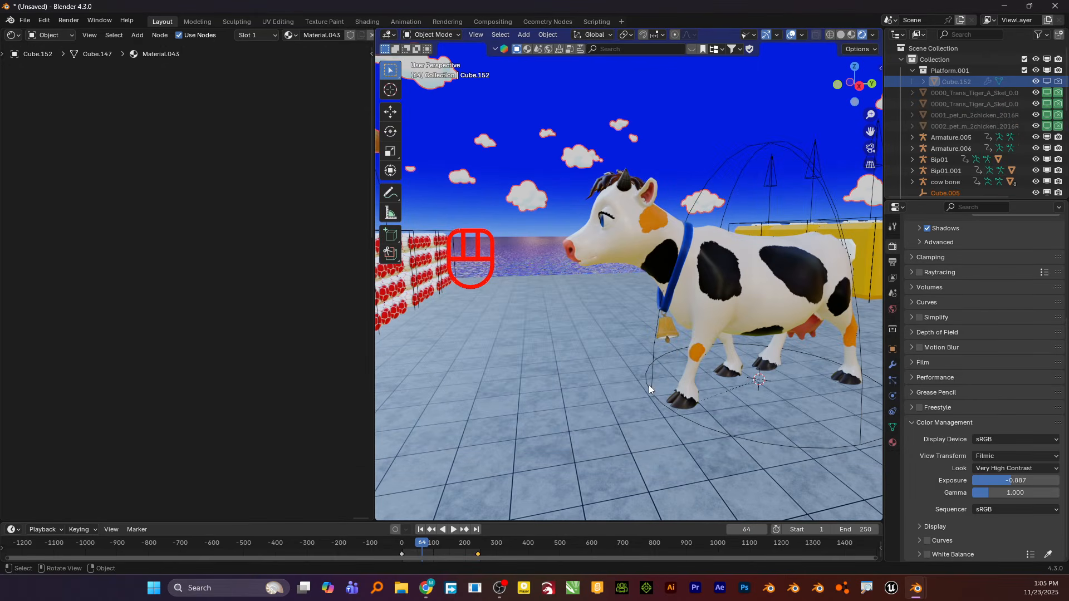
Step: Select the appended clouds and recolor the light-blue stop of their Color Ramp to saturated violet-blue #2300FF
{"action": "left_click", "coordinate": [509, 115]}
{"action": "left_click", "coordinate": [517, 201]}
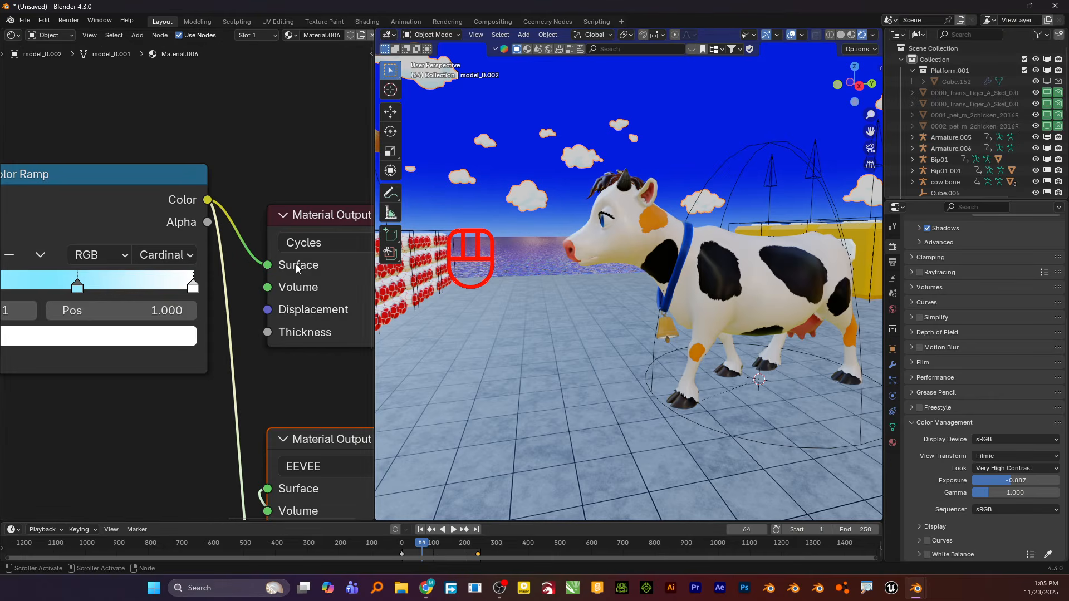
{"action": "scroll", "coordinate": [297, 267], "scroll_direction": "down", "scroll_amount": 3}
{"action": "scroll", "coordinate": [122, 290], "scroll_direction": "up", "scroll_amount": 2}
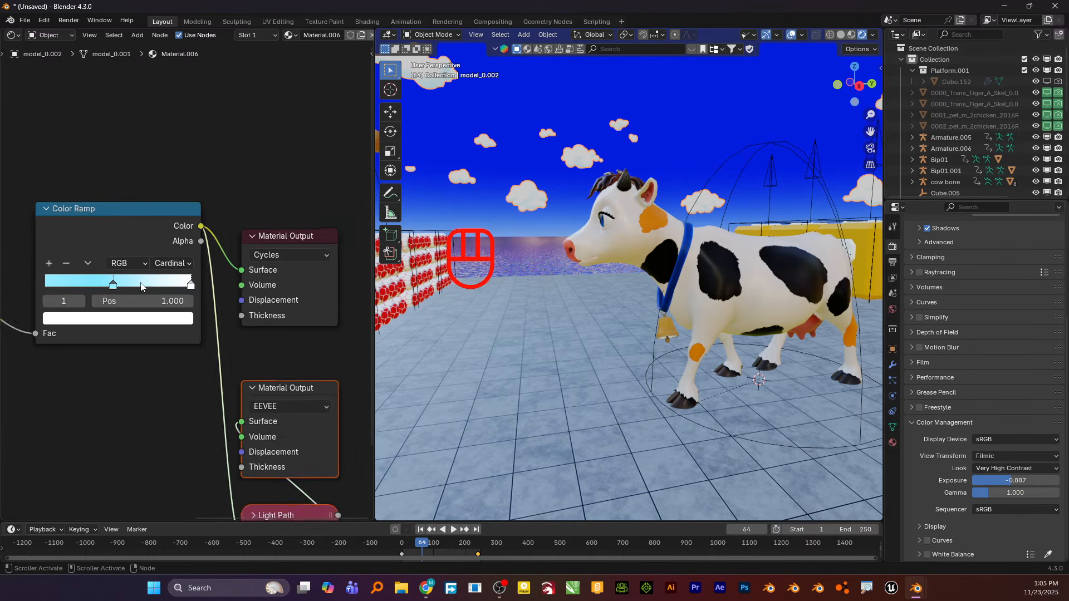
{"action": "left_click", "coordinate": [107, 285]}
{"action": "left_click", "coordinate": [124, 321]}
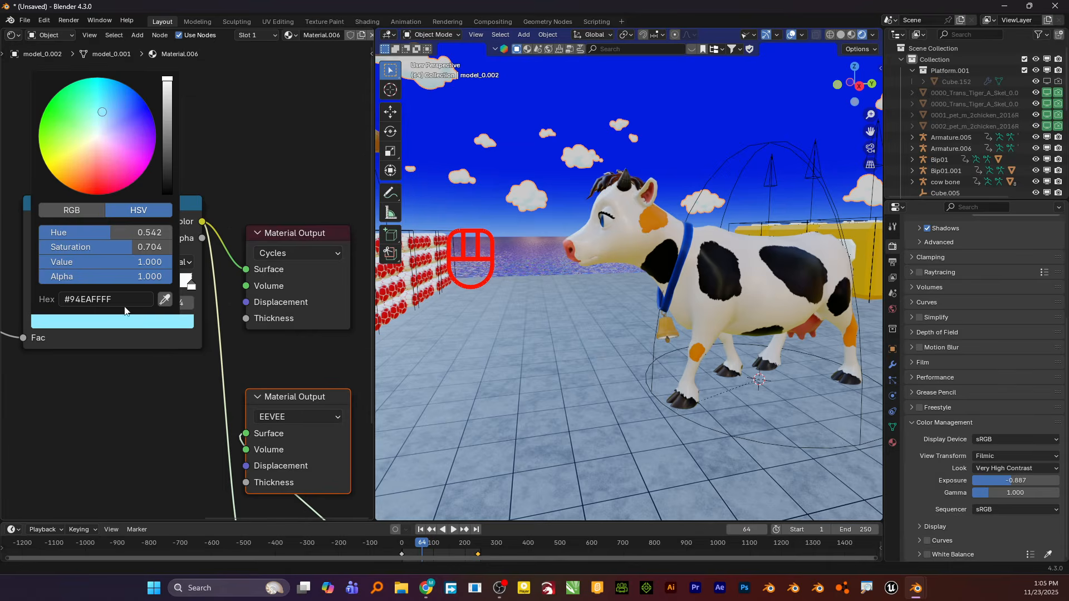
{"action": "left_click_drag", "start_coordinate": [105, 113], "coordinate": [147, 104]}
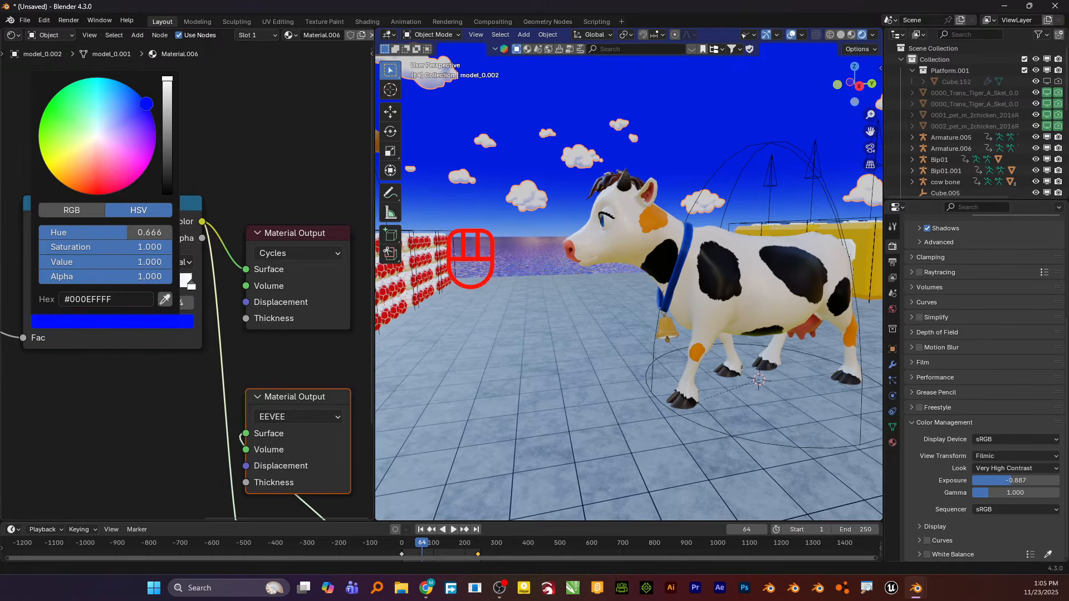
Step: Move the blue stop of the cloud material's Color Ramp to 0.514 and shift its color to a purer blue
{"action": "scroll", "coordinate": [523, 206], "scroll_direction": "up", "scroll_amount": 10}
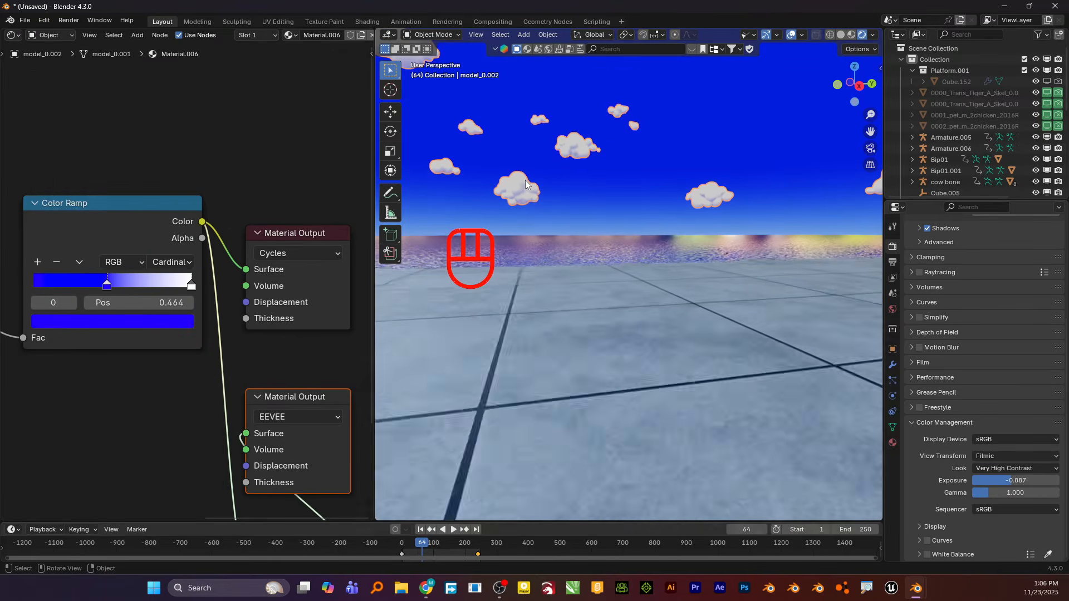
{"action": "scroll", "coordinate": [526, 179], "scroll_direction": "down", "scroll_amount": 4}
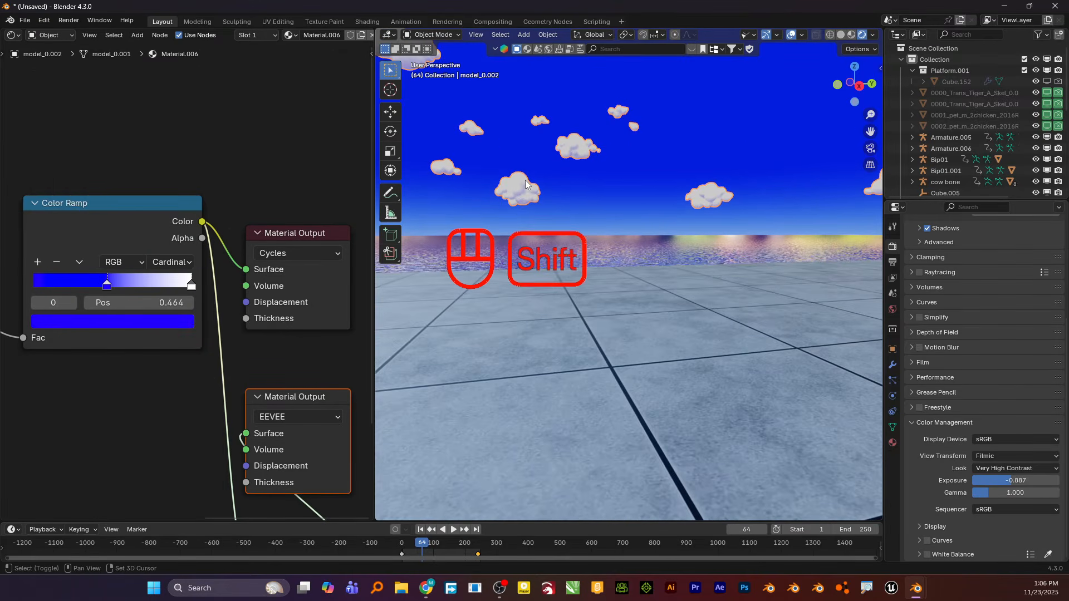
{"action": "key", "text": "shift+b"}
{"action": "left_click_drag", "start_coordinate": [571, 146], "coordinate": [493, 216]}
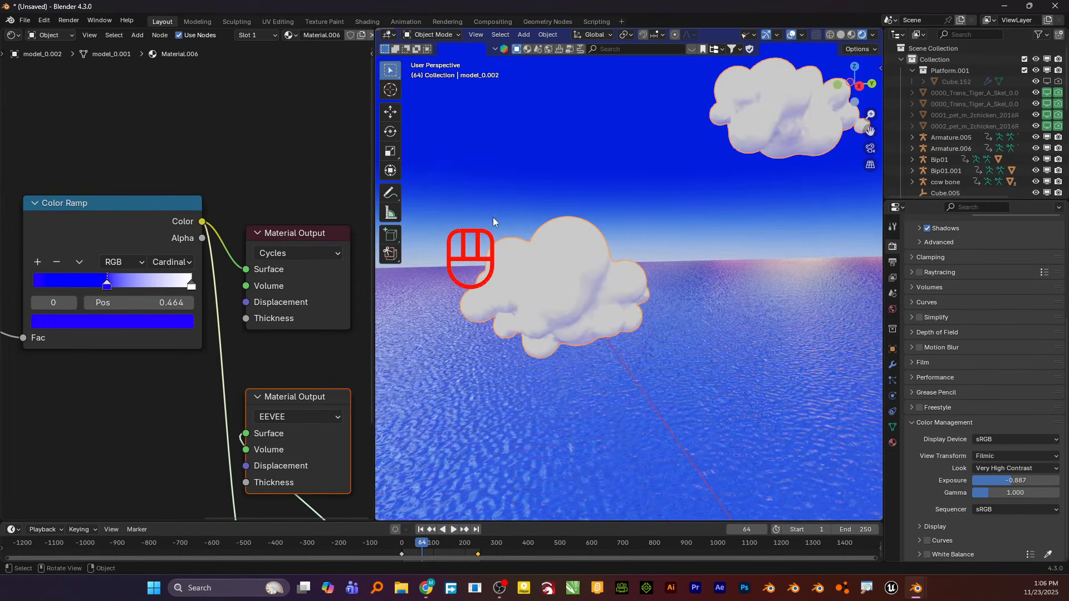
{"action": "left_click_drag", "start_coordinate": [107, 287], "coordinate": [115, 288]}
{"action": "left_click", "coordinate": [101, 317]}
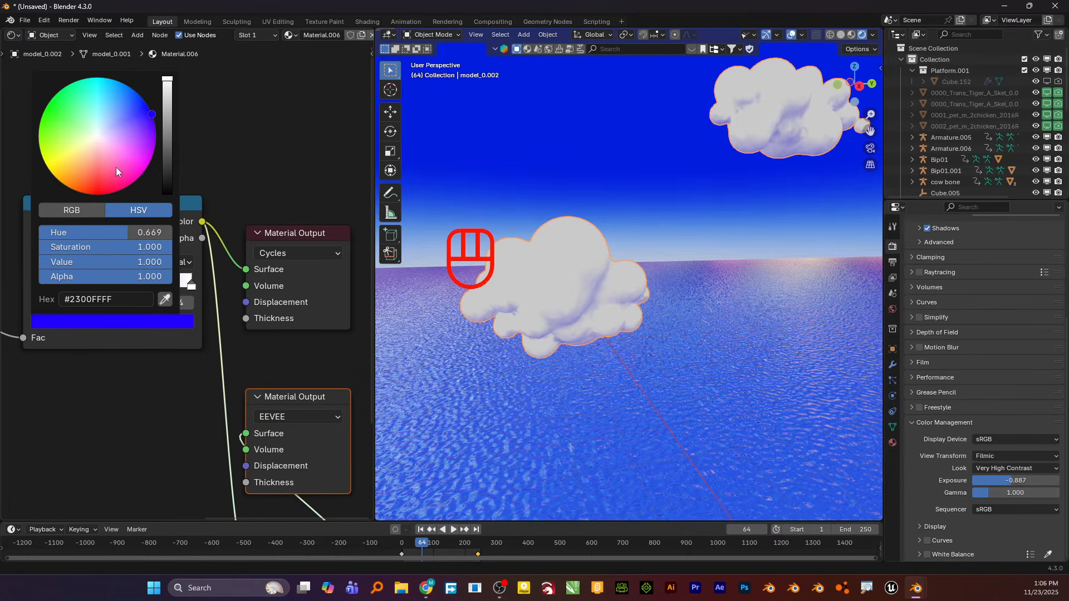
{"action": "mouse_move", "coordinate": [137, 116]}
{"action": "left_mouse_down"}
{"action": "mouse_move", "coordinate": [98, 198]}
{"action": "mouse_move", "coordinate": [56, 184]}
{"action": "mouse_move", "coordinate": [151, 109]}
{"action": "mouse_move", "coordinate": [159, 134]}
{"action": "mouse_move", "coordinate": [146, 102]}
{"action": "left_mouse_up"}
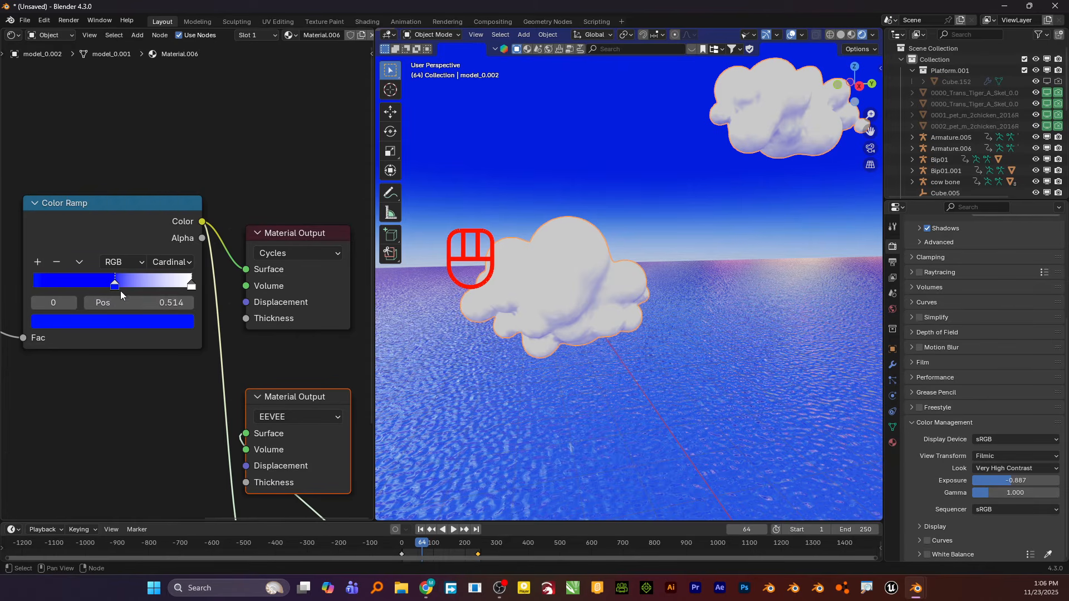
Step: Shift the blue stop of the cloud material's Color Ramp to 0.705 and lighten its color to a softer periwinkle blue
{"action": "left_click_drag", "start_coordinate": [116, 288], "coordinate": [155, 287]}
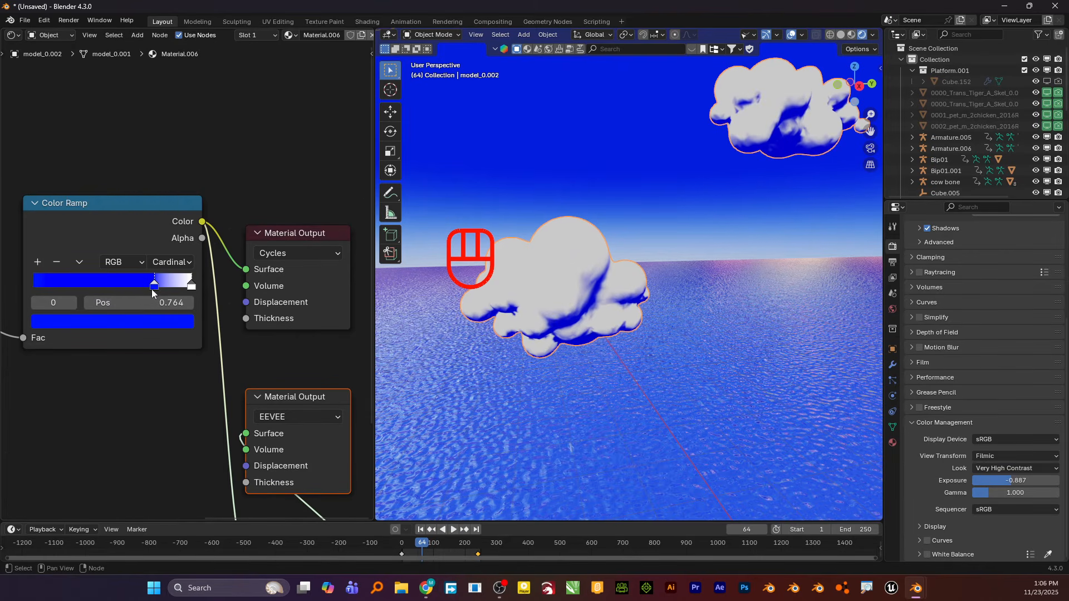
{"action": "left_click", "coordinate": [136, 319]}
{"action": "left_click_drag", "start_coordinate": [140, 109], "coordinate": [128, 117]}
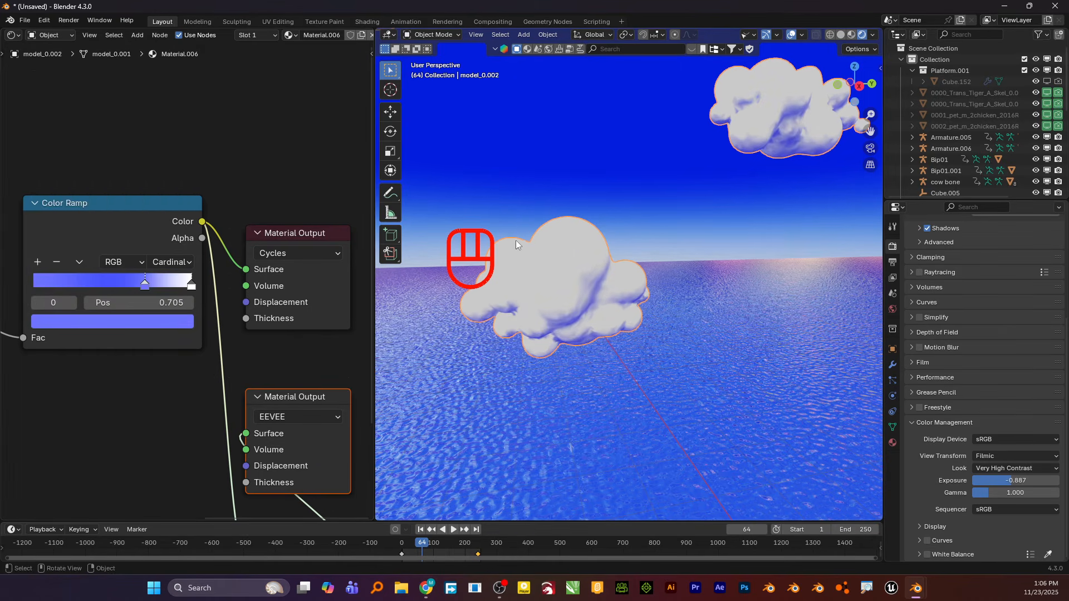
Step: Examine the recolored clouds around the whole slide scene, then frame the cow up close against them
{"action": "scroll", "coordinate": [532, 250], "scroll_direction": "down", "scroll_amount": 6}
{"action": "middle_click_drag", "start_coordinate": [538, 256], "coordinate": [620, 326]}
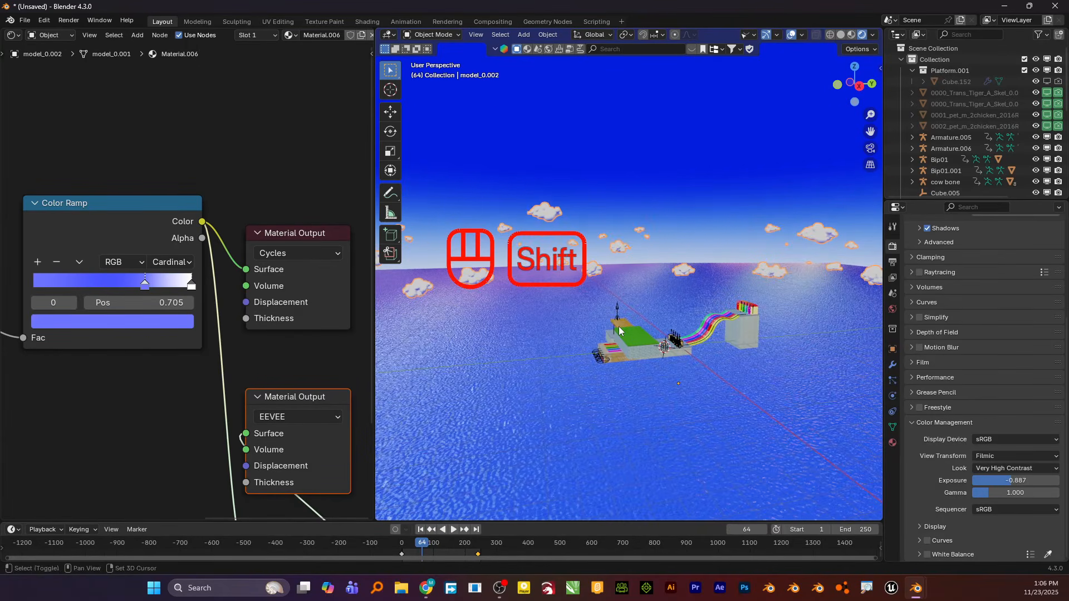
{"action": "key", "text": "shift+b"}
{"action": "left_click_drag", "start_coordinate": [694, 344], "coordinate": [646, 331]}
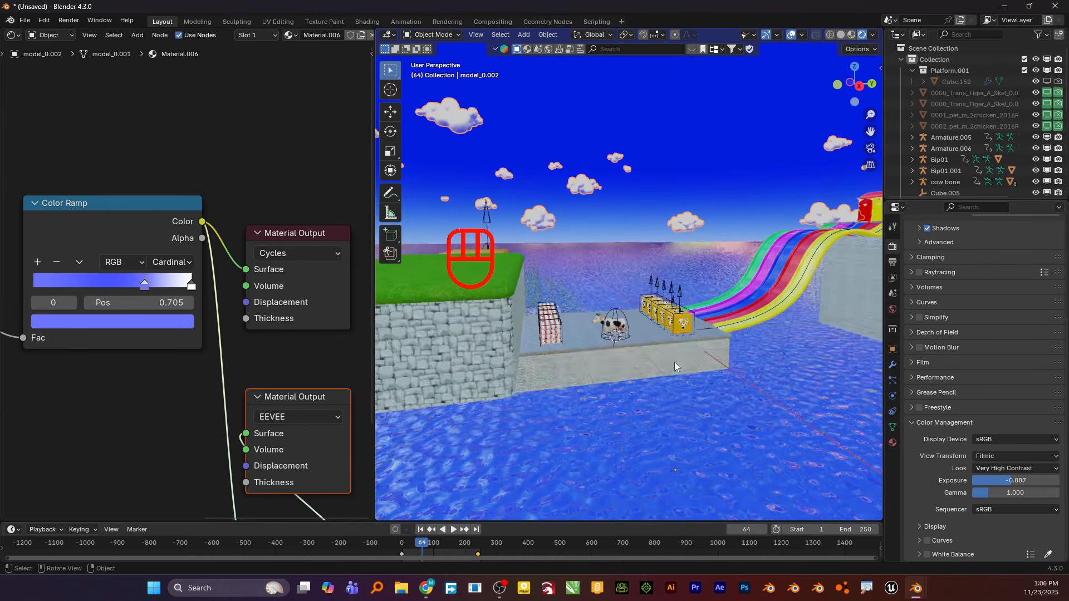
{"action": "key", "text": "shift+b"}
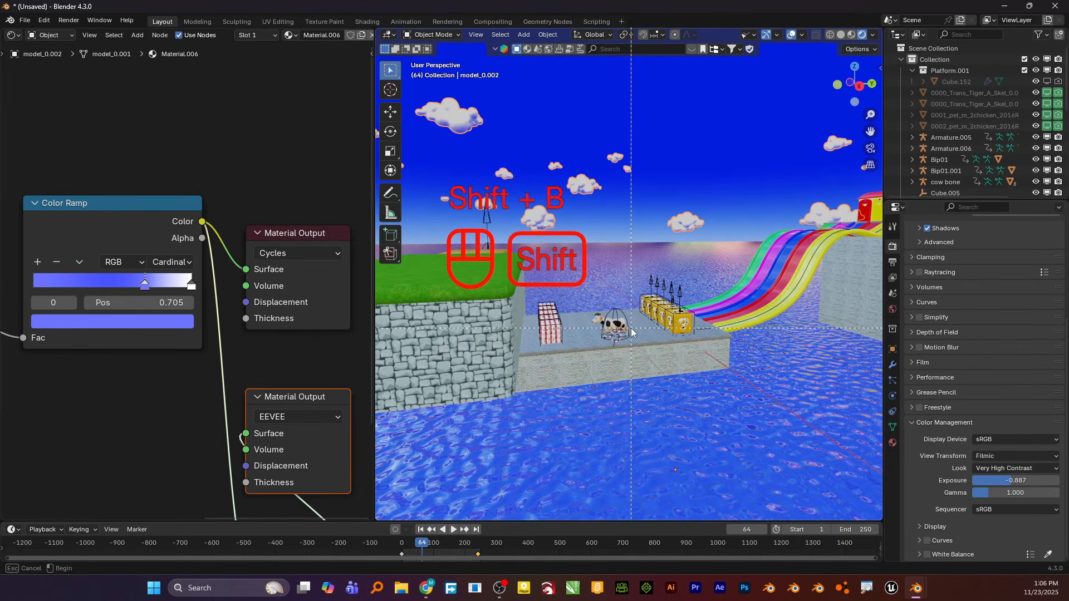
{"action": "left_click_drag", "start_coordinate": [610, 310], "coordinate": [592, 336]}
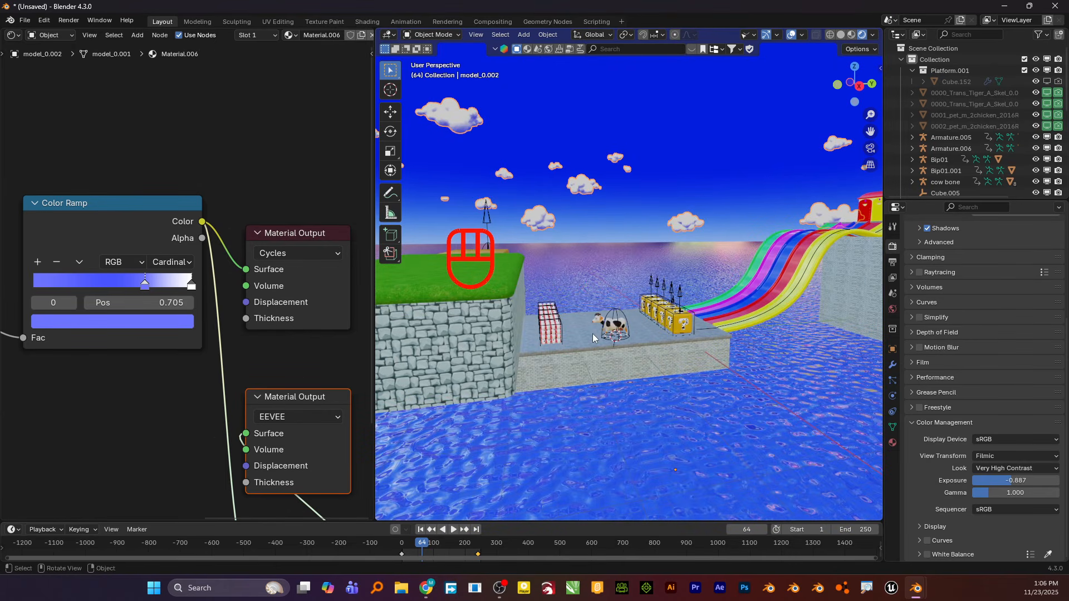
{"action": "mouse_move", "coordinate": [640, 252]}
{"action": "middle_mouse_down", "text": "alt"}
{"action": "mouse_move", "coordinate": [649, 286]}
{"action": "mouse_move", "coordinate": [629, 245]}
{"action": "middle_mouse_up", "text": "alt"}
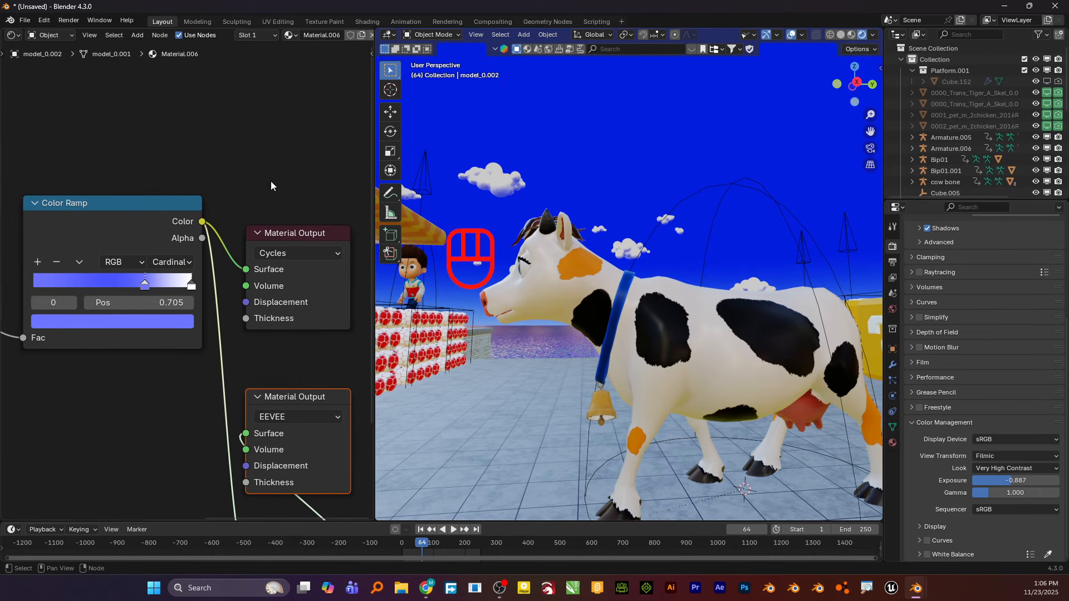
Step: Tint the white stop of the cloud Color Ramp pale pink #FFEFF0FF and move the blue stop to 0.464
{"action": "left_click", "coordinate": [192, 289]}
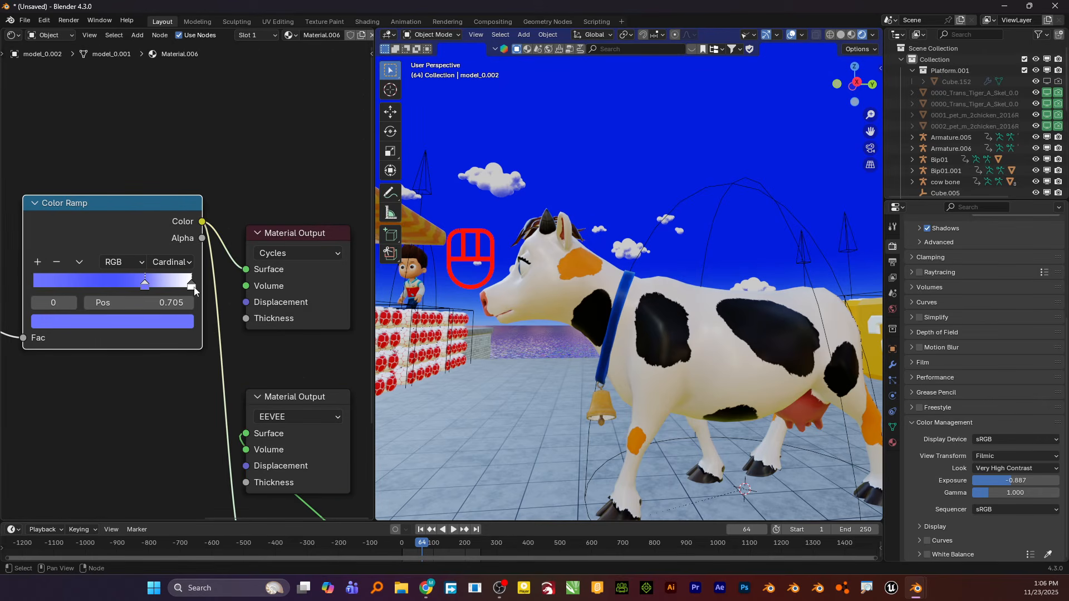
{"action": "left_click", "coordinate": [158, 325]}
{"action": "mouse_move", "coordinate": [99, 137]}
{"action": "left_mouse_down"}
{"action": "mouse_move", "coordinate": [127, 157]}
{"action": "mouse_move", "coordinate": [75, 123]}
{"action": "mouse_move", "coordinate": [97, 140]}
{"action": "left_mouse_up"}
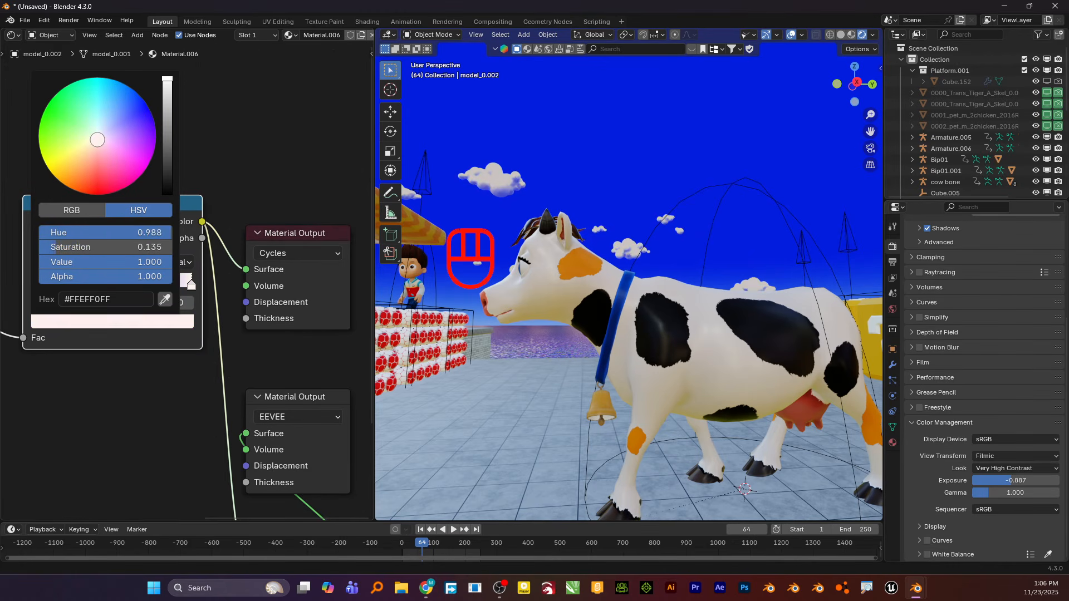
{"action": "left_click_drag", "start_coordinate": [170, 282], "coordinate": [106, 288]}
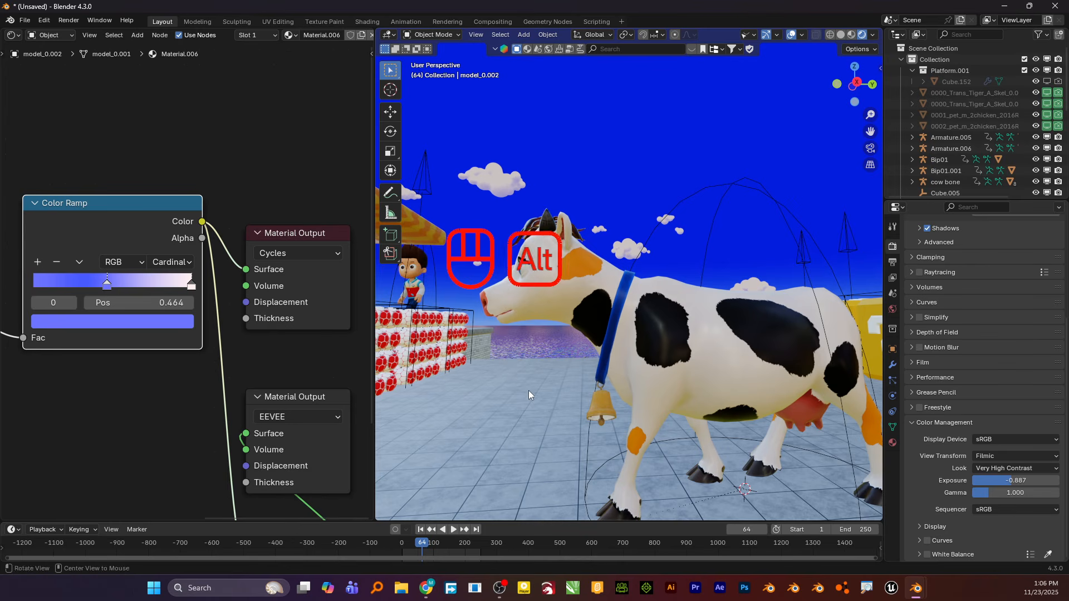
Step: Maximize the 3D viewport and hide its overlays for a clean view of the cow and clouds
{"action": "middle_click_drag", "start_coordinate": [529, 390], "coordinate": [519, 397], "text": "alt"}
{"action": "middle_click_drag", "start_coordinate": [663, 336], "coordinate": [620, 326], "text": "alt+shift"}
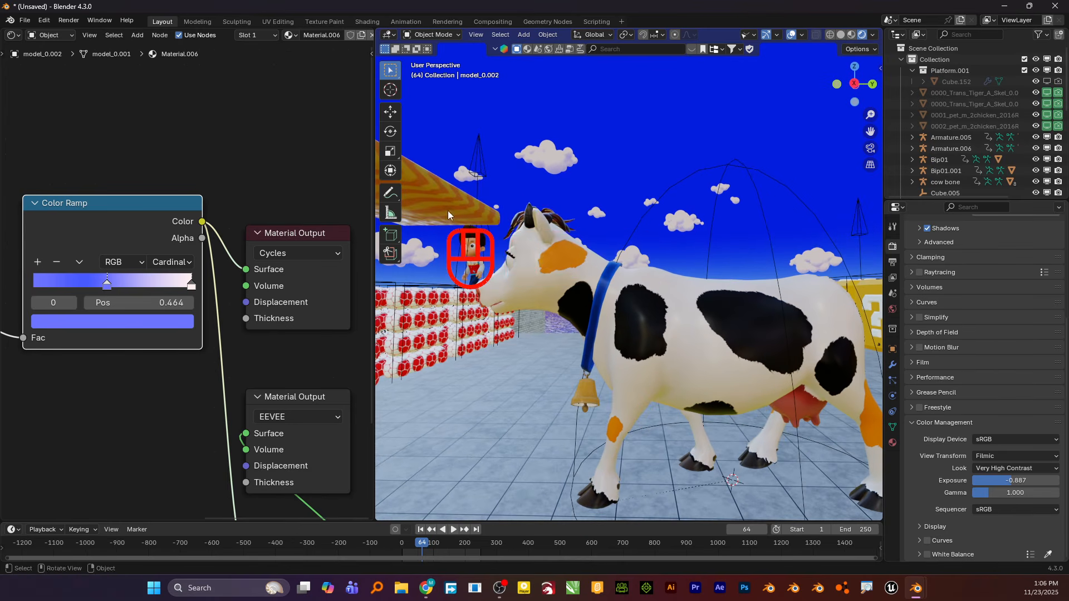
{"action": "key", "text": "ctrl+space"}
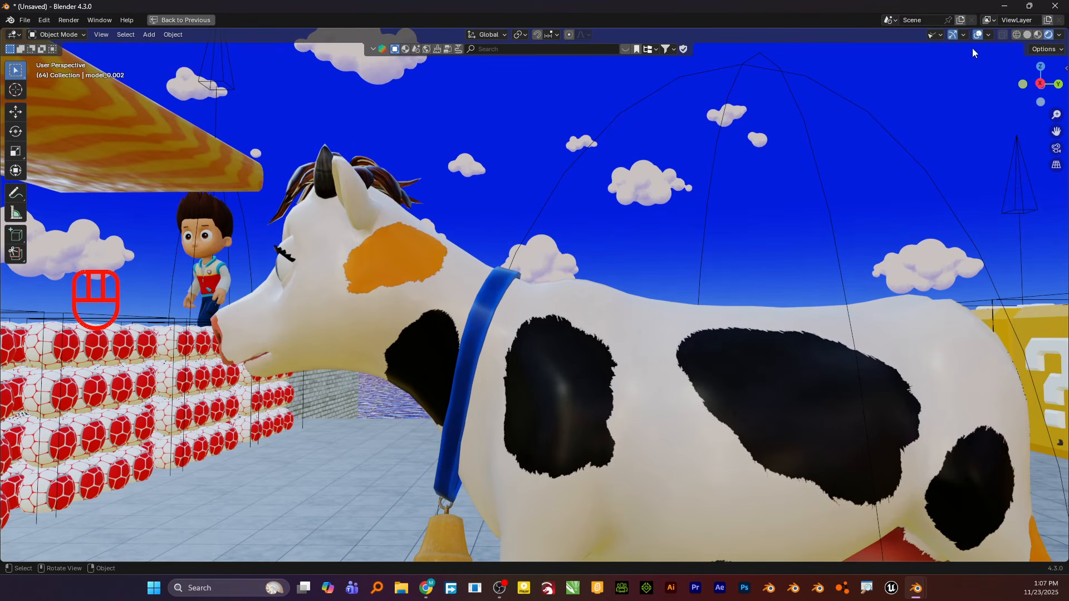
{"action": "middle_click", "coordinate": [713, 369], "text": "alt"}
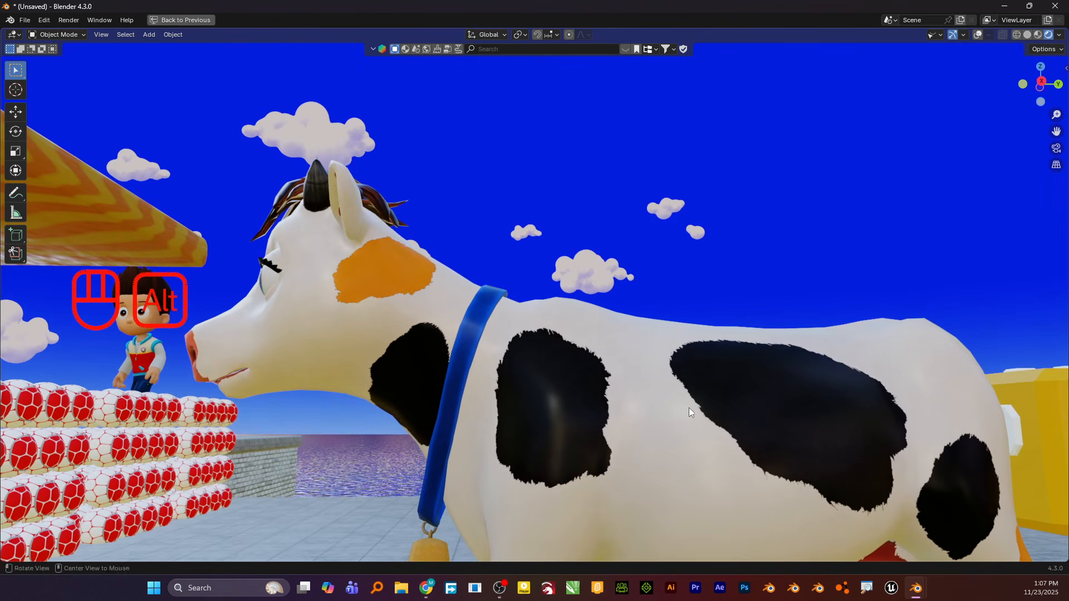
Step: Examine the cow's lighting and materials against the water, clouds and question blocks from several side angles
{"action": "mouse_move", "coordinate": [687, 404]}
{"action": "middle_mouse_down", "text": "alt+shift"}
{"action": "mouse_move", "coordinate": [709, 379]}
{"action": "mouse_move", "coordinate": [715, 345]}
{"action": "mouse_move", "coordinate": [674, 413]}
{"action": "middle_mouse_up", "text": "alt+shift"}
{"action": "scroll", "coordinate": [636, 379], "scroll_direction": "down", "scroll_amount": 2}
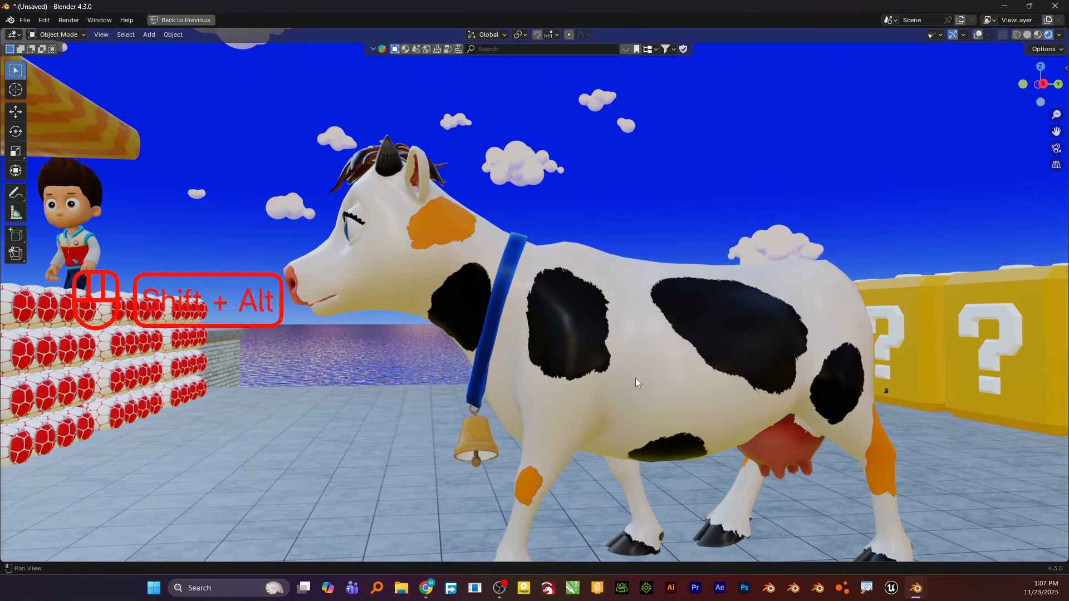
{"action": "middle_click_drag", "start_coordinate": [636, 379], "coordinate": [677, 373], "text": "alt+shift"}
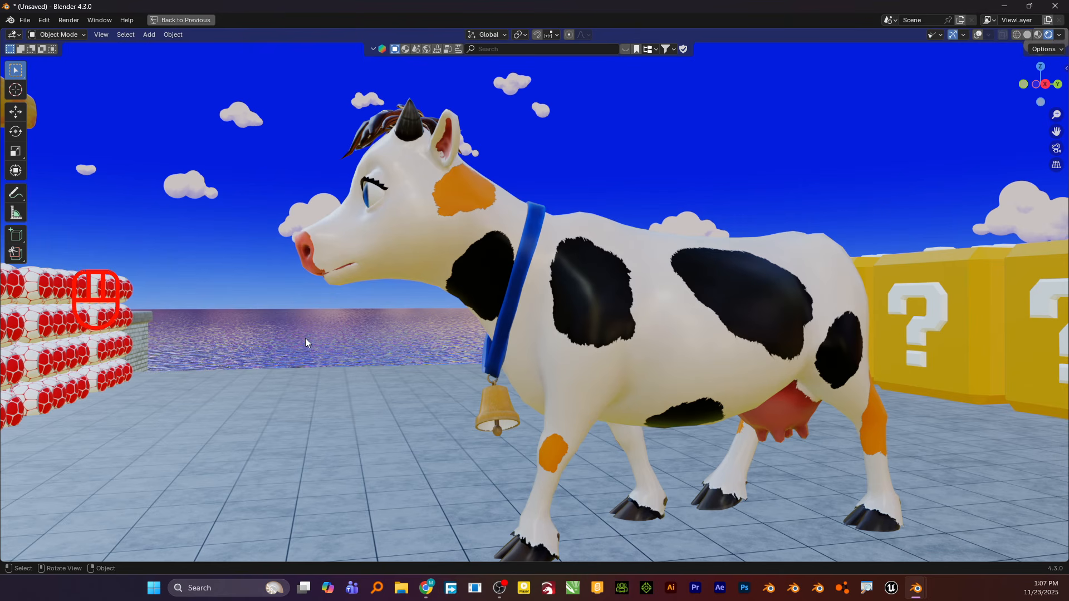
{"action": "middle_click_drag", "start_coordinate": [451, 290], "coordinate": [390, 283]}
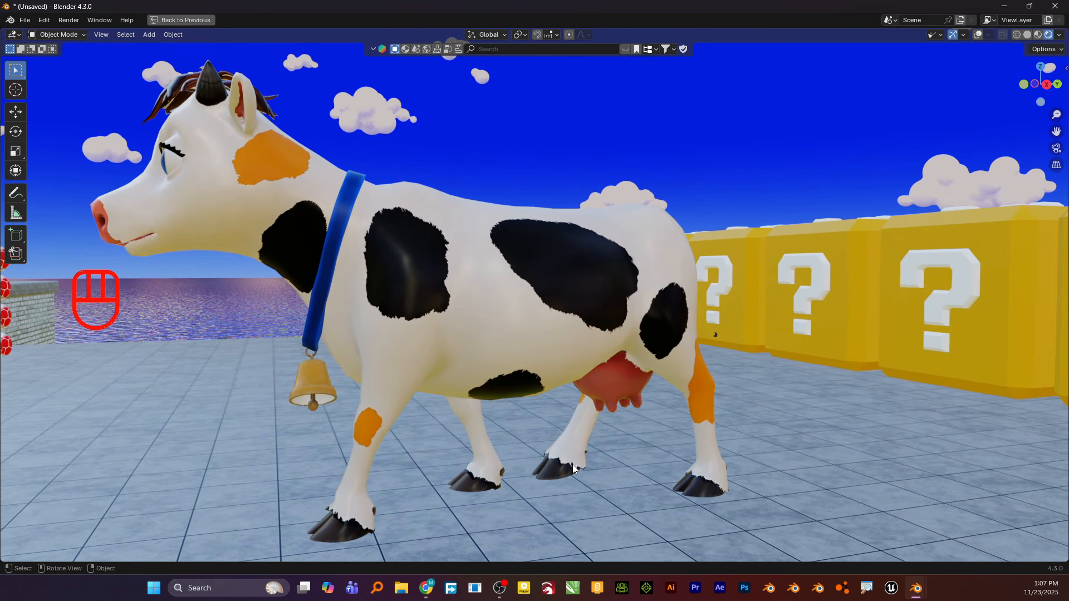
{"action": "left_click", "coordinate": [559, 483]}
{"action": "left_click_drag", "start_coordinate": [449, 282], "coordinate": [577, 285], "text": "alt"}
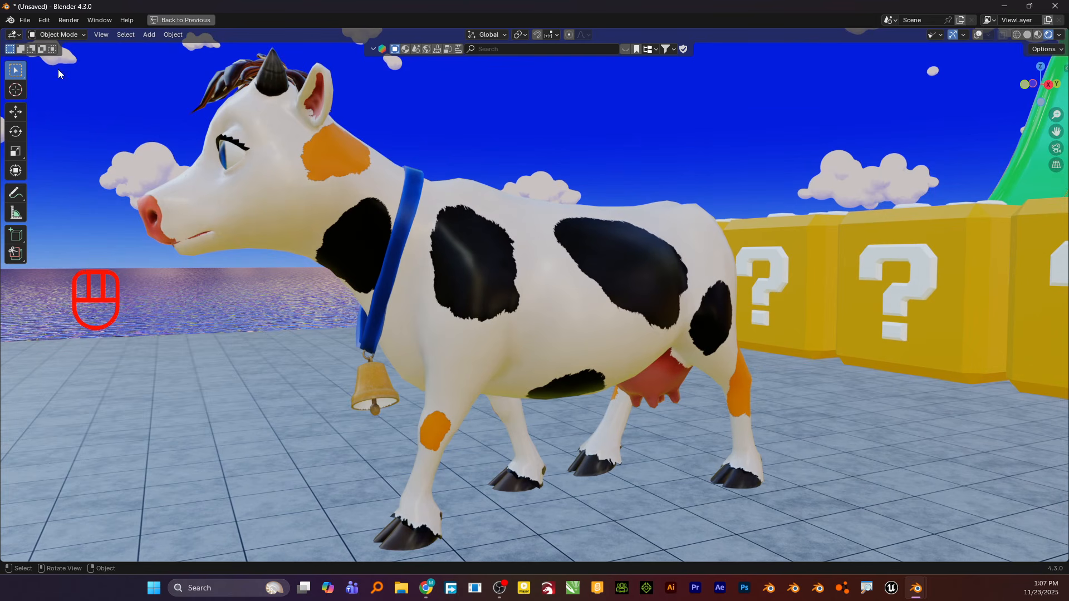
{"action": "left_click", "coordinate": [16, 35]}
{"action": "left_click", "coordinate": [84, 35]}
{"action": "key", "text": "alt"}
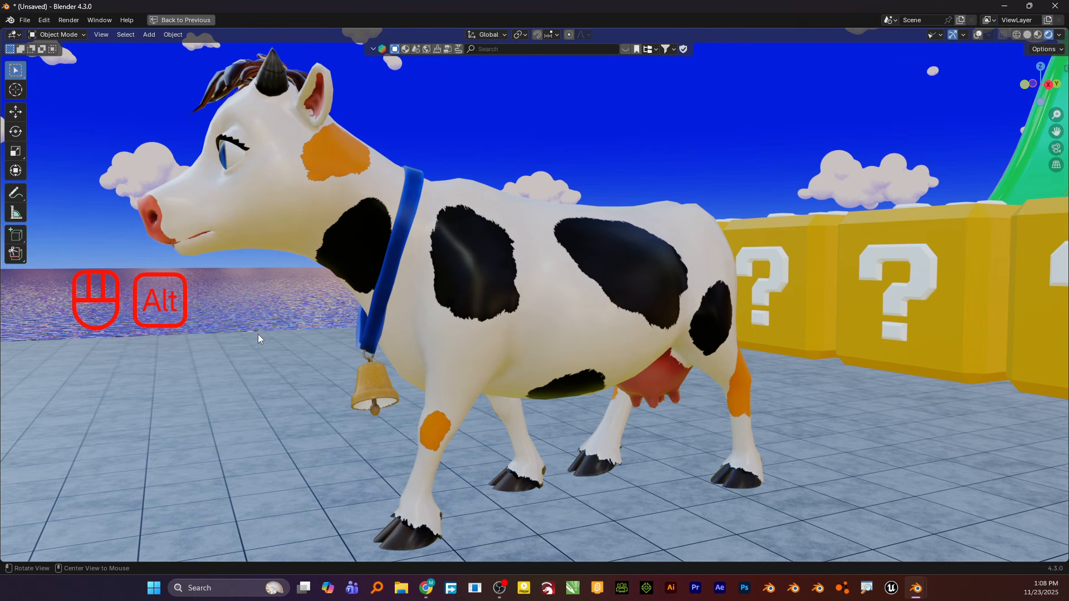